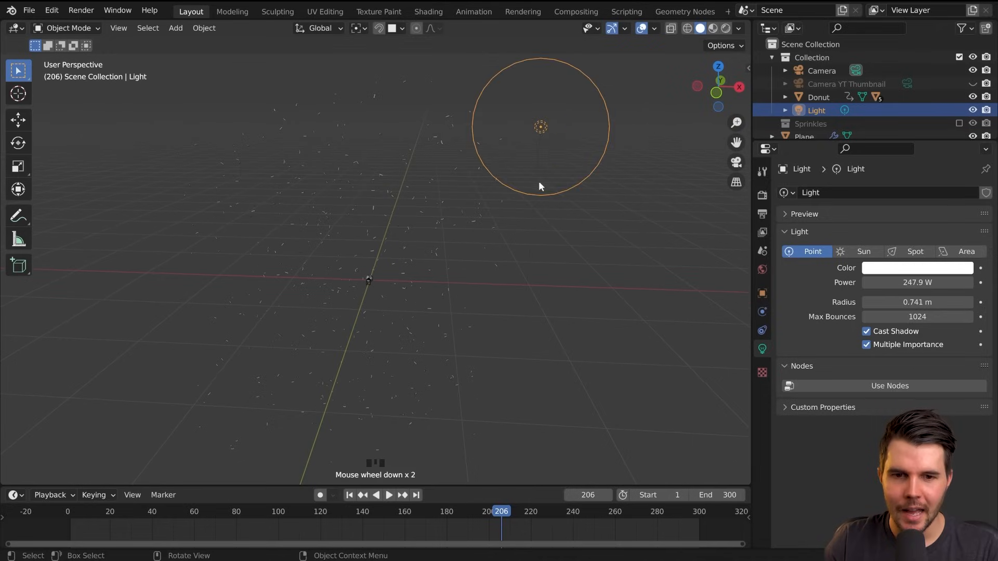
- Split the 3D viewport into two side-by-side viewports and advance the timeline to frame 207
middle_click_drag(540, 182, 545, 166)
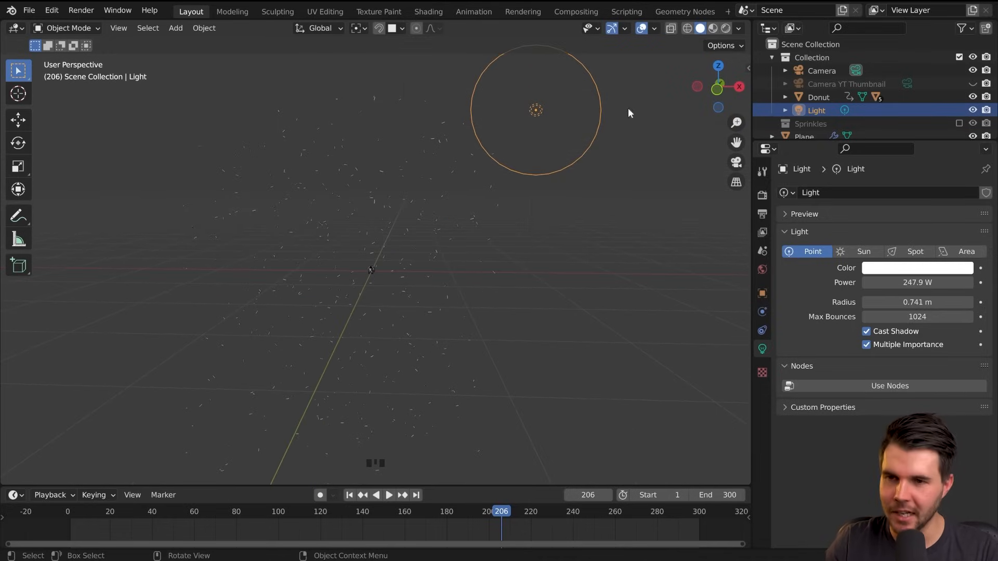
left_click_drag(749, 21, 380, 33)
left_click(400, 25)
key("Right")
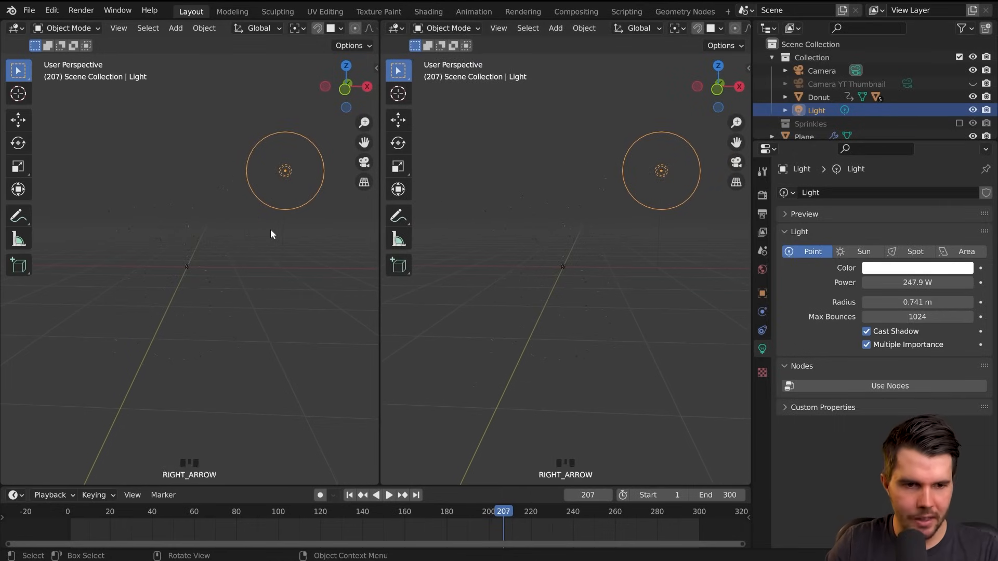
- Show the scene through the camera in one of the two viewports and display it with rendered shading
key("KP_0")
scroll(271, 231, "up", 1)
middle_click_drag(271, 231, 289, 210, "shift")
middle_click_drag(364, 30, 322, 32)
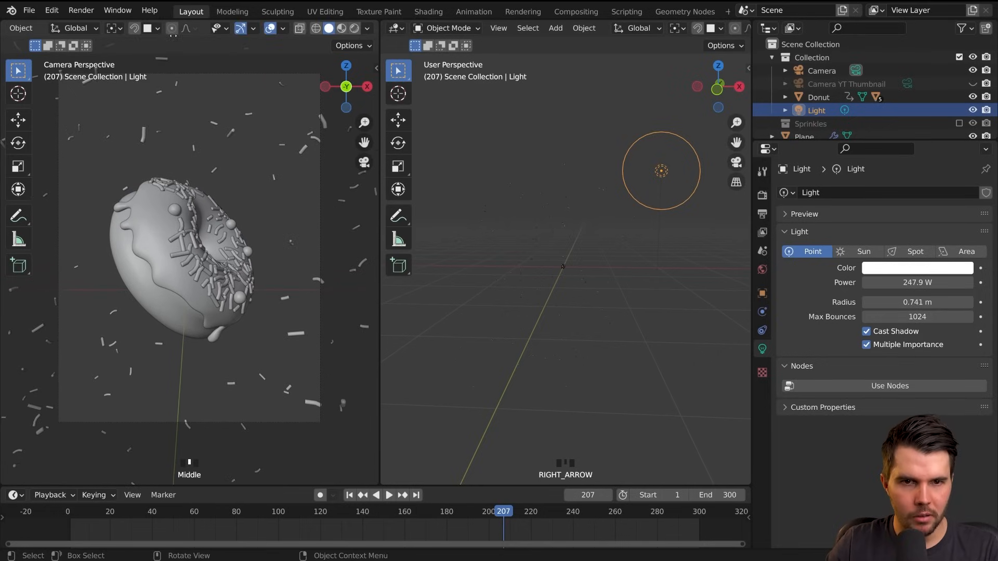
left_click(355, 28)
- Move the point light freely to a new spot near the donut and jump the timeline to frame 1
middle_click_drag(687, 193, 671, 218)
key("g")
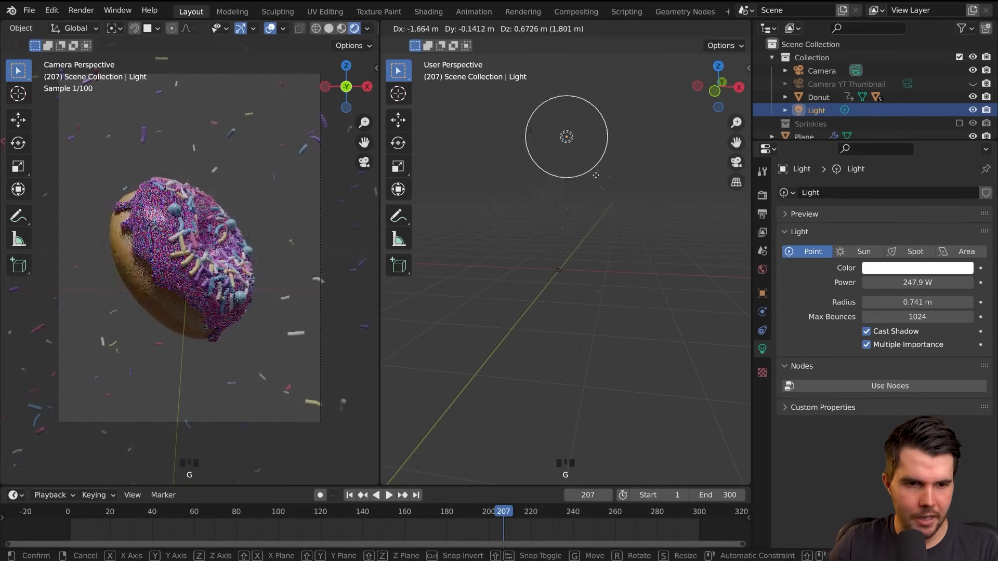
left_click(656, 220)
middle_click_drag(547, 204, 599, 253)
key("shift+Left")
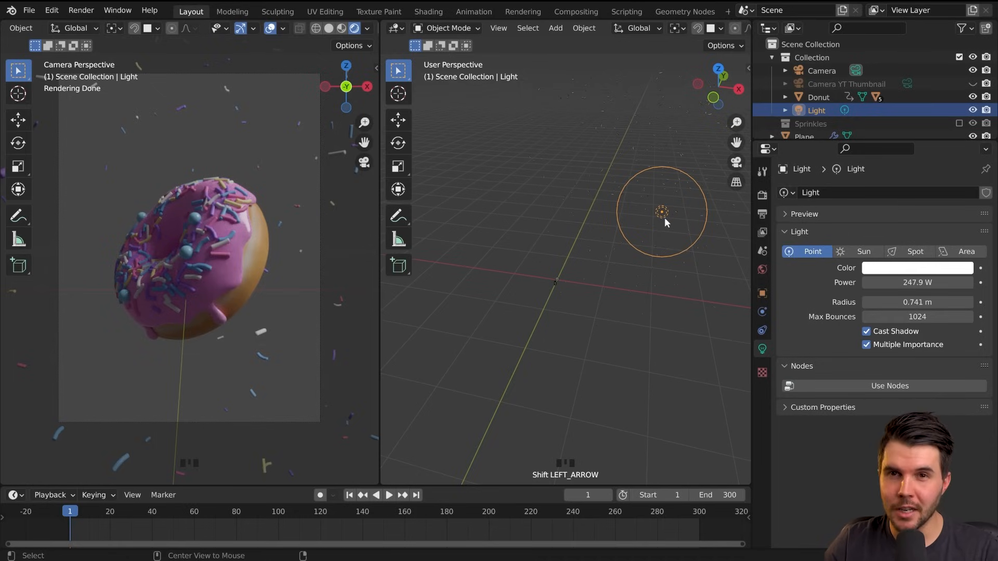
- Clear the light's location and move it along the Y axis toward the camera so it lights the donut from the front
key("alt+g")
middle_click_drag(664, 218, 576, 217)
key("g")
key("y")
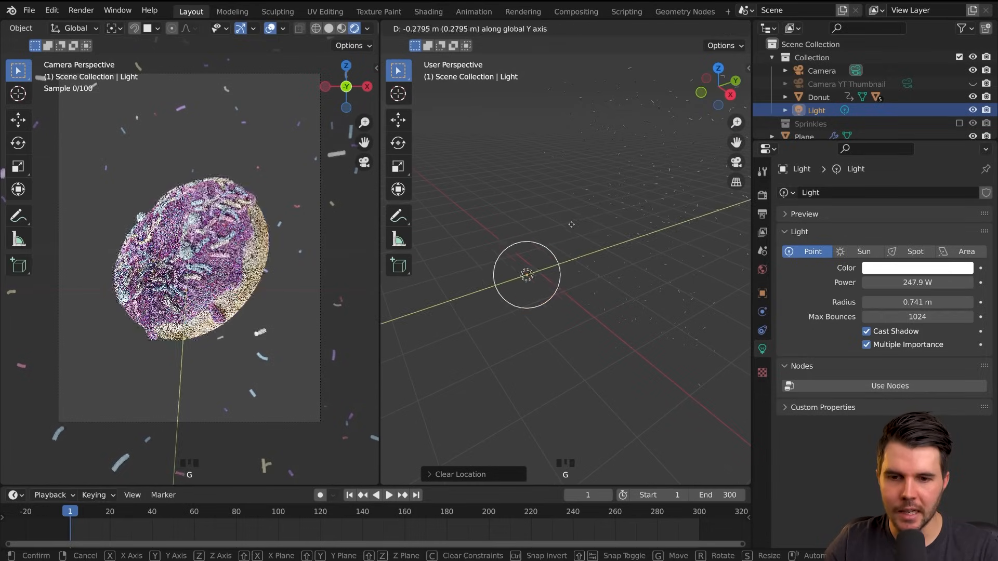
left_click(580, 264)
key("g")
key("y")
left_click(570, 270)
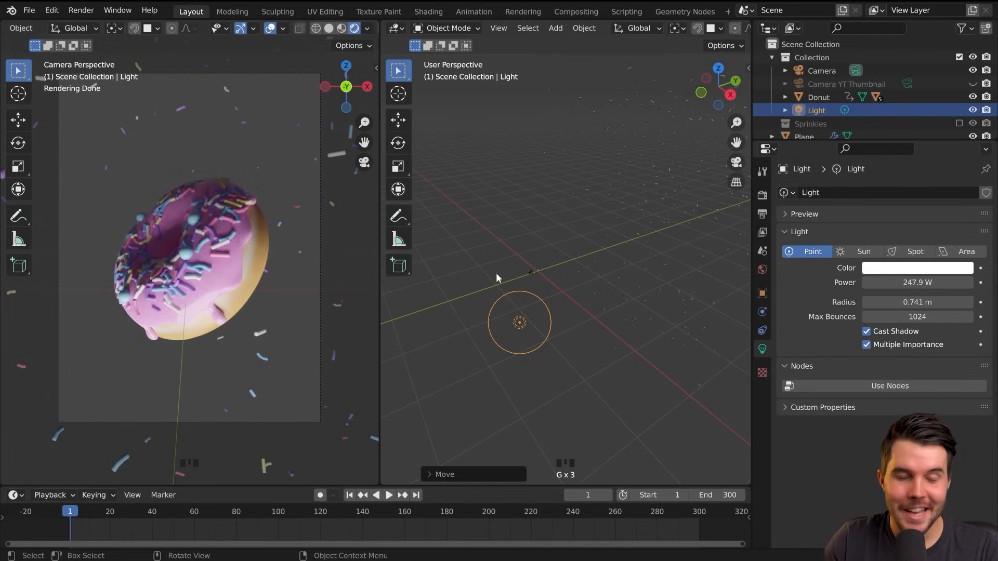
- Clear the light's location and move it about 1.2 m along the positive Y axis, behind the donut, as a backlight
key("alt+g")
key("g")
key("y")
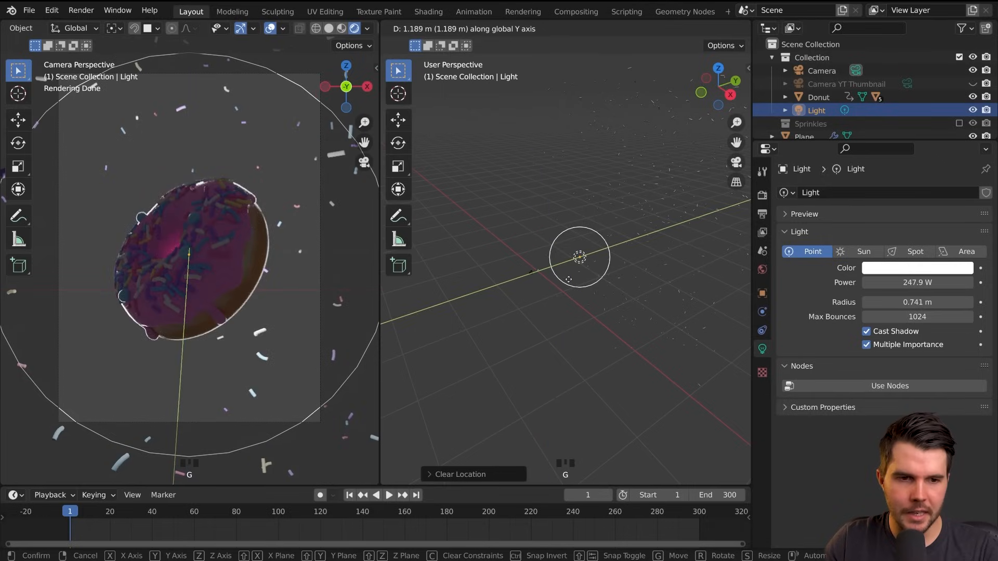
left_click(567, 278)
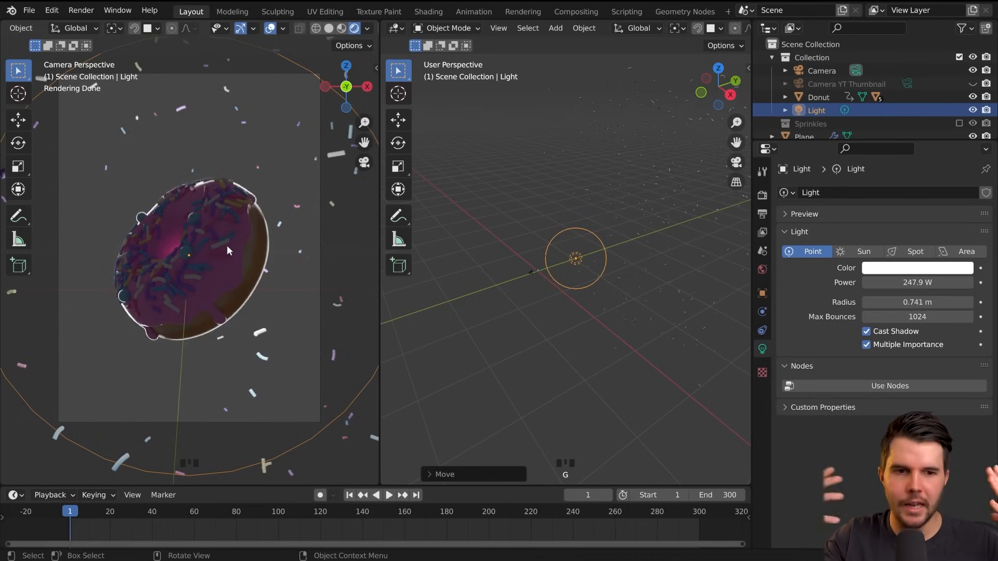
- Move the light from behind the donut to a position above it on the camera side
scroll(227, 245, "up", 1)
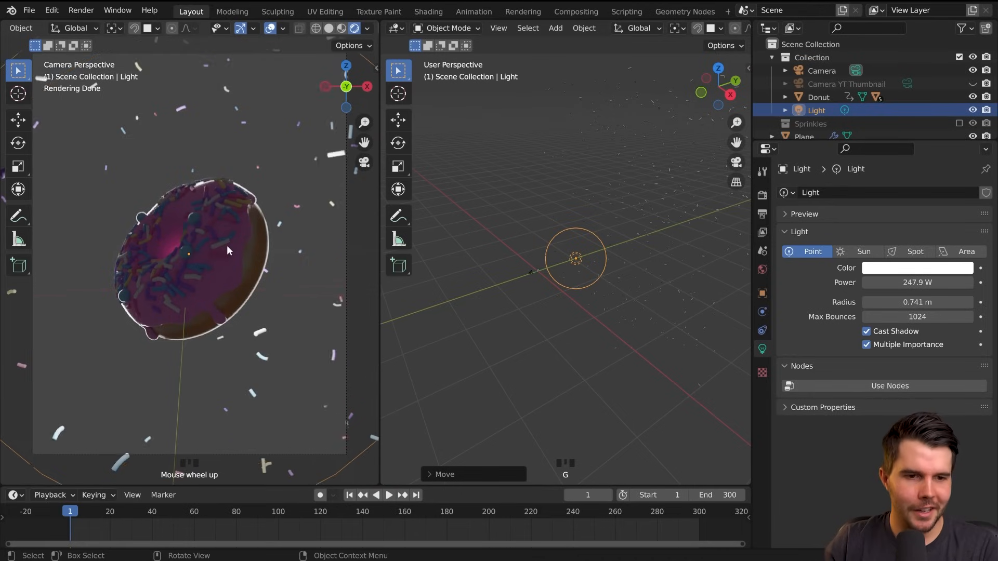
middle_click_drag(227, 245, 221, 264, "ctrl")
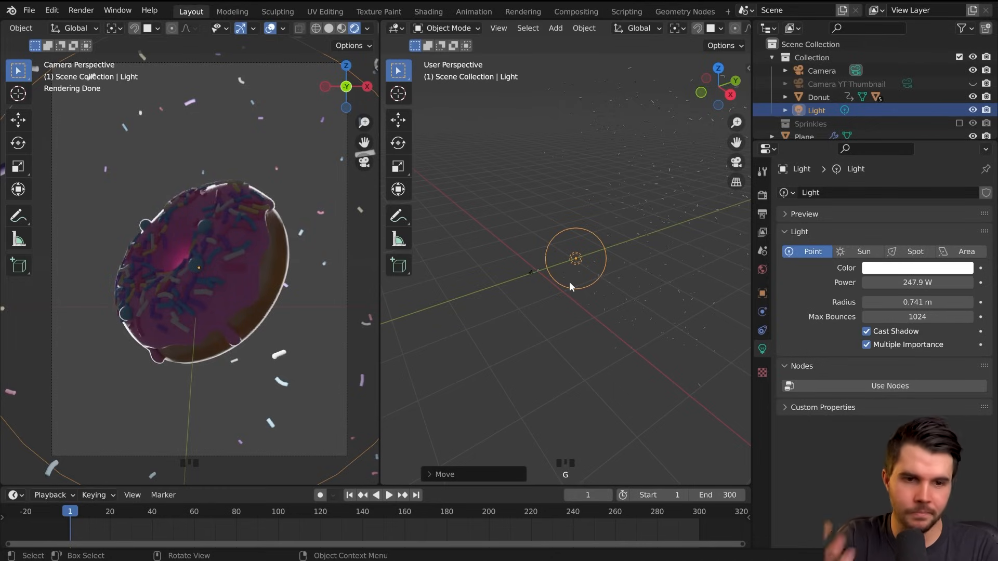
mouse_move(623, 266)
middle_mouse_down()
mouse_move(606, 256)
mouse_move(616, 264)
middle_mouse_up()
key("g")
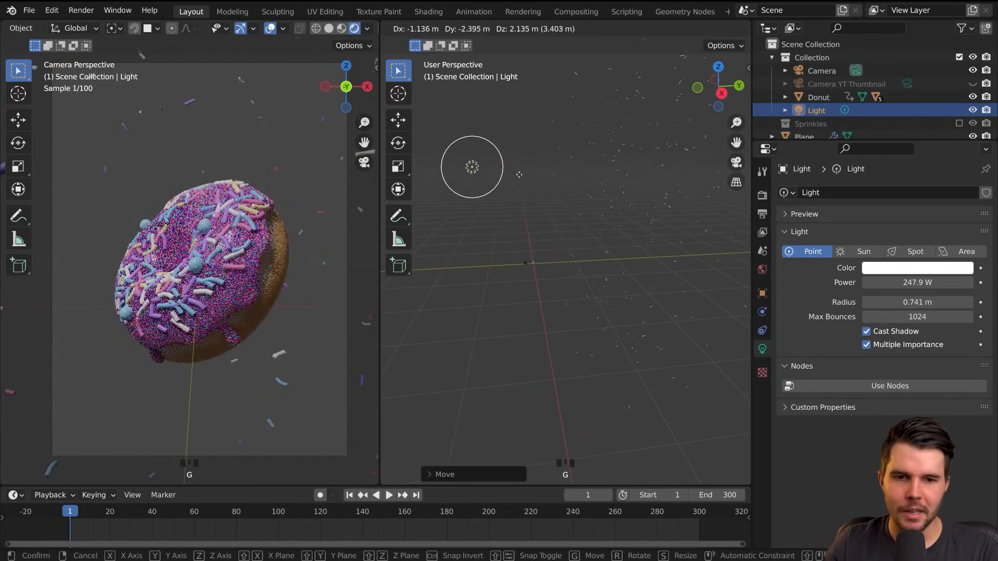
left_click(606, 237)
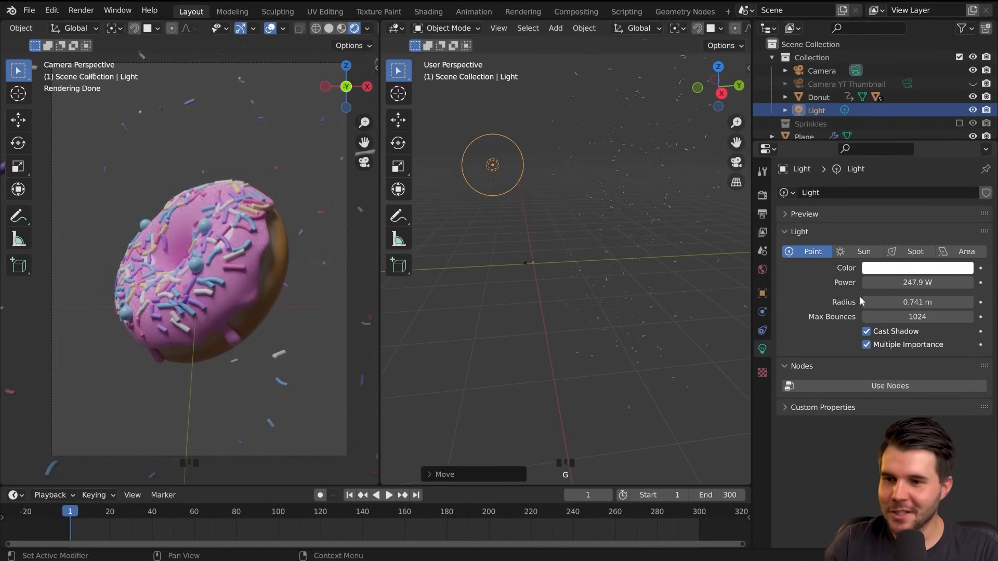
- Shift the light upward and toward negative X so it lights the donut from its upper-left side
middle_click_drag(534, 240, 624, 260)
key("g")
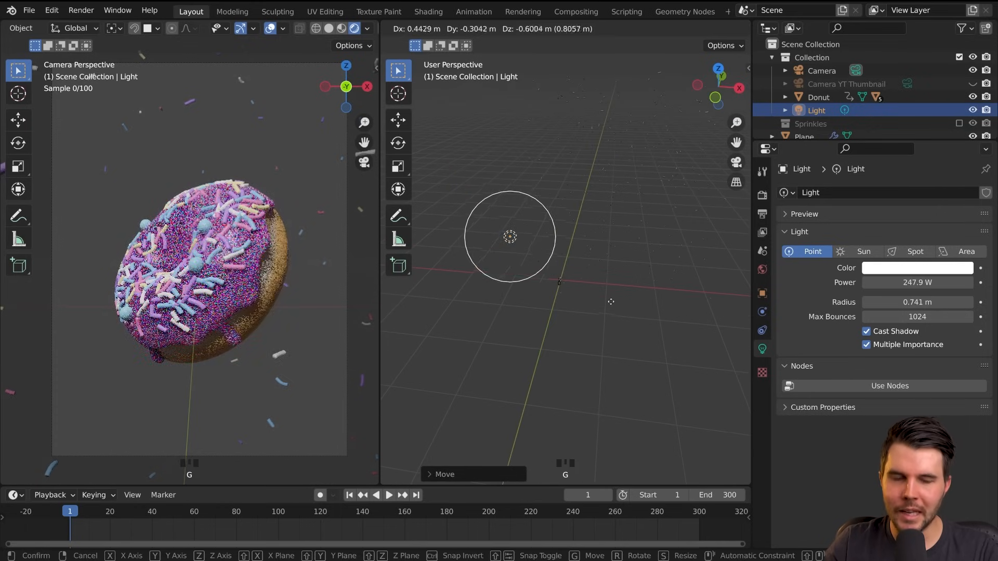
left_click(553, 219)
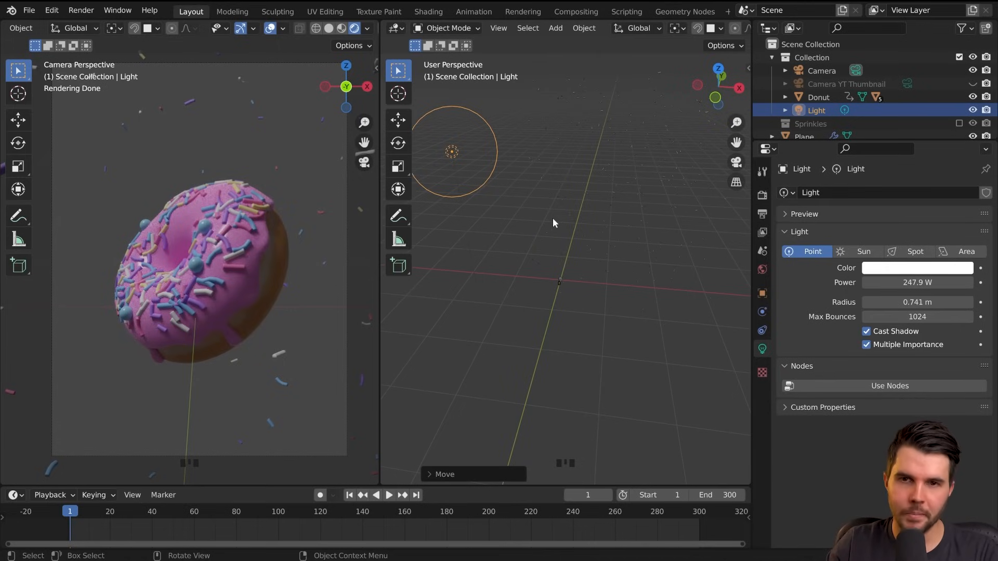
- Reposition the light low and directly in front of the donut, in line with the camera, for flat front lighting
middle_click_drag(538, 214, 550, 197)
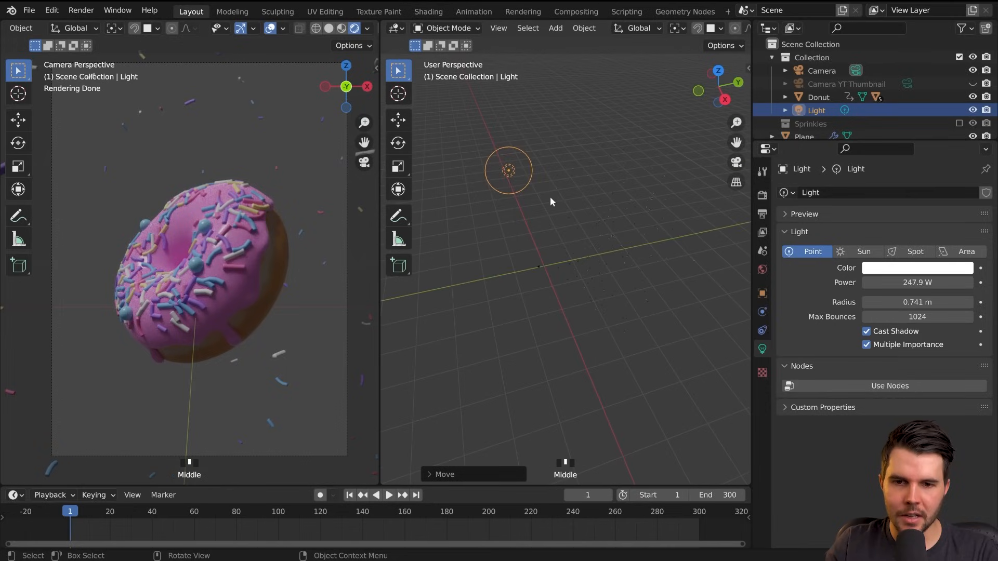
key("g")
left_click(545, 297)
middle_click_drag(545, 296, 444, 282)
key("g")
left_click(659, 238)
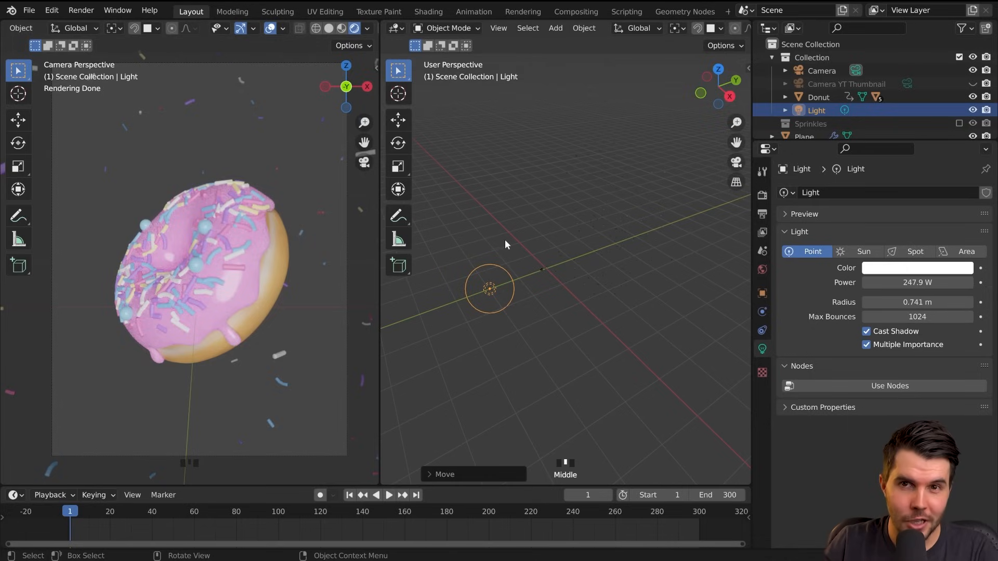
- Raise the light from the front position to the upper-left side of the donut
mouse_move(573, 269)
middle_mouse_down()
mouse_move(612, 273)
mouse_move(555, 273)
middle_mouse_up()
key("g")
left_click(516, 207)
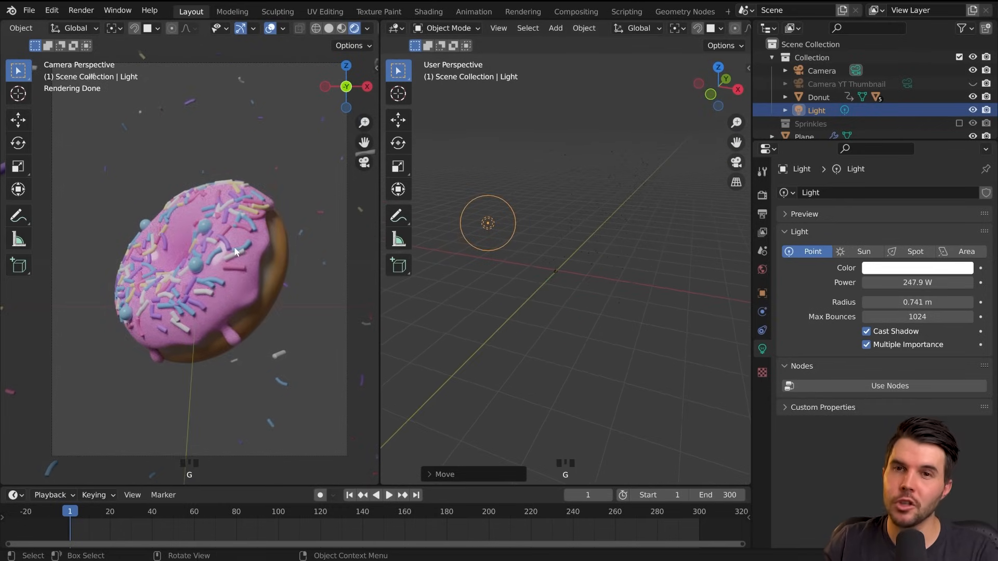
- Readjust the light's placement in front of the donut and slide it along the X axis, keeping it at the upper left
middle_click_drag(442, 273, 626, 258)
key("g")
left_click(531, 277)
middle_click_drag(552, 251, 559, 233)
key("g")
key("x")
left_click(529, 228)
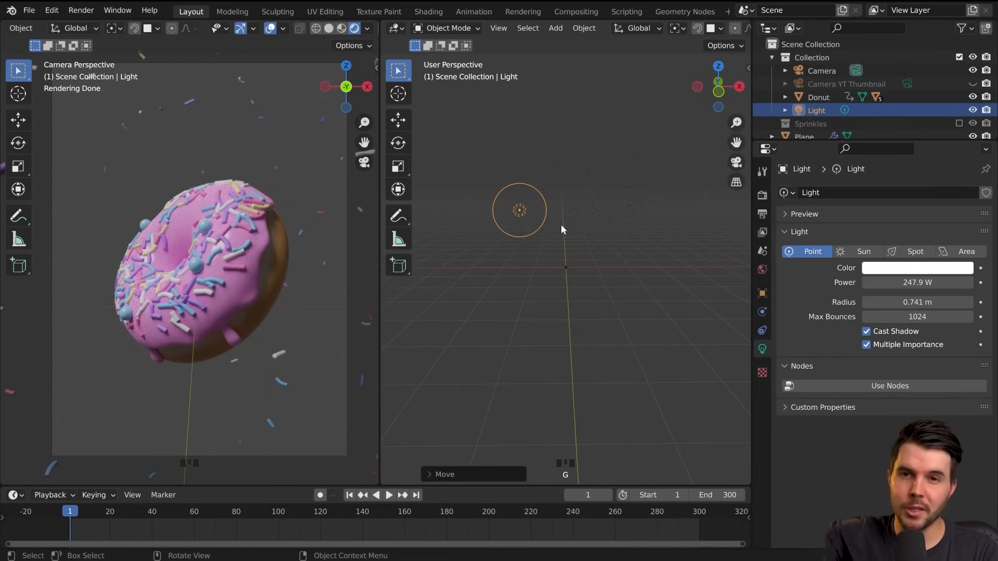
- Move the light below the donut to compare underlighting, and bring it back to the upper-left side
key("g")
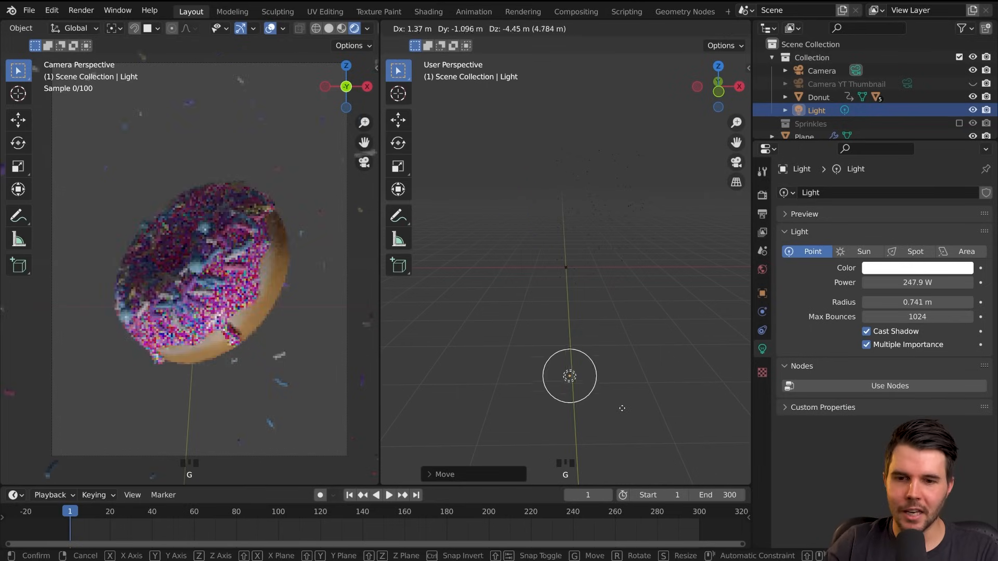
left_click(625, 367)
key("g")
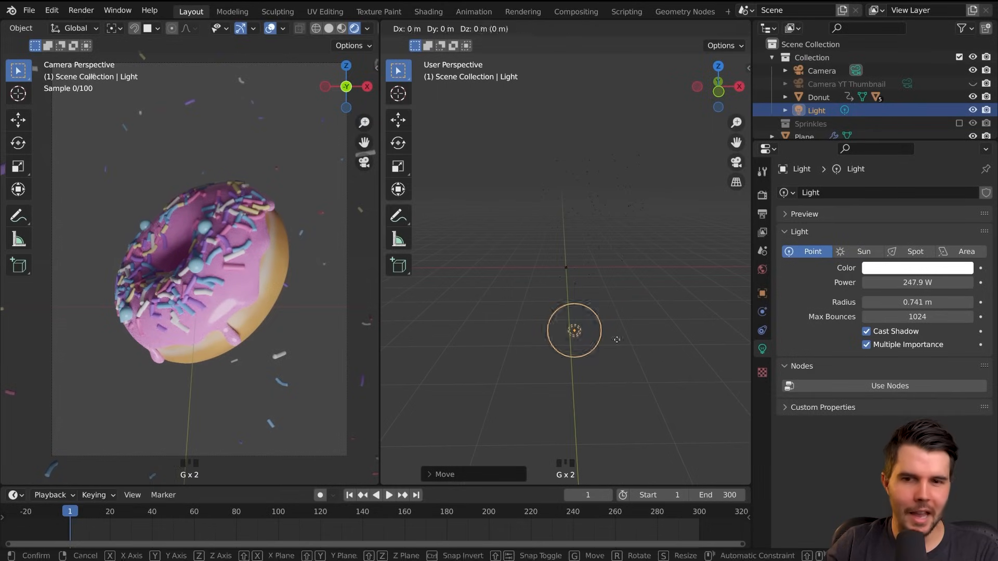
left_click(579, 255)
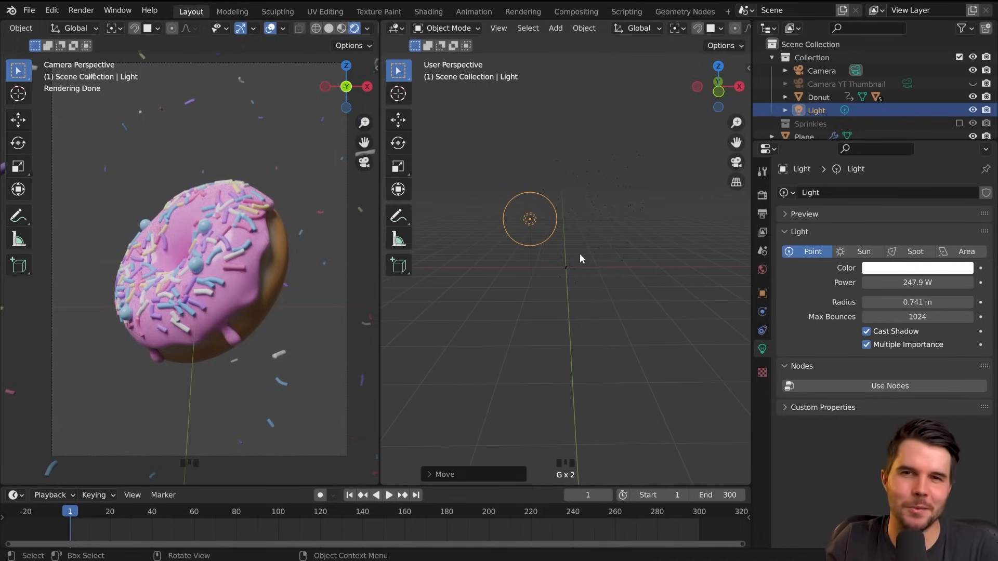
- Slide the light about 0.88 m along the X axis so it is centred above the donut
mouse_move(558, 226)
middle_mouse_down()
mouse_move(522, 229)
mouse_move(556, 242)
mouse_move(575, 233)
middle_mouse_up()
key("g")
key("x")
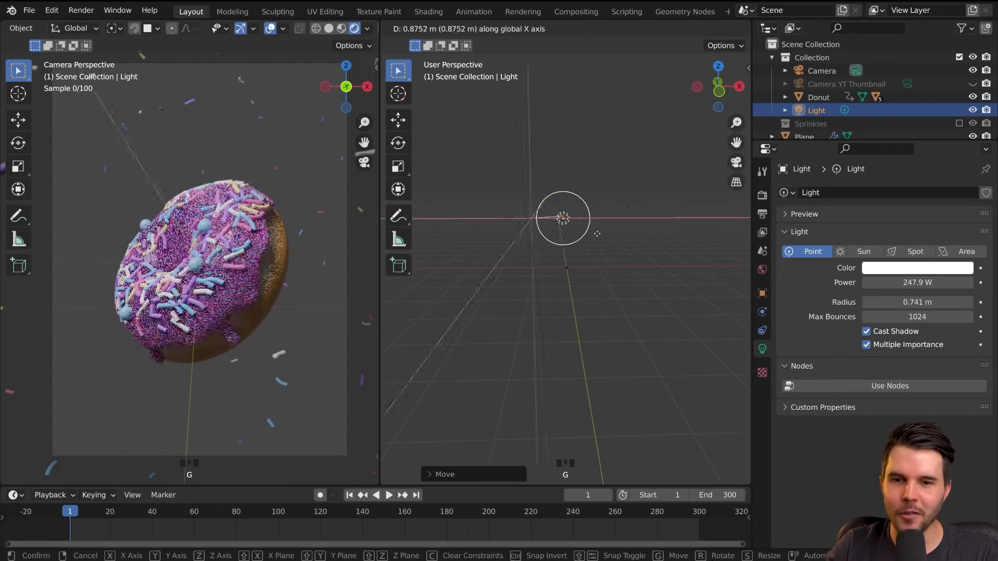
left_click(584, 237)
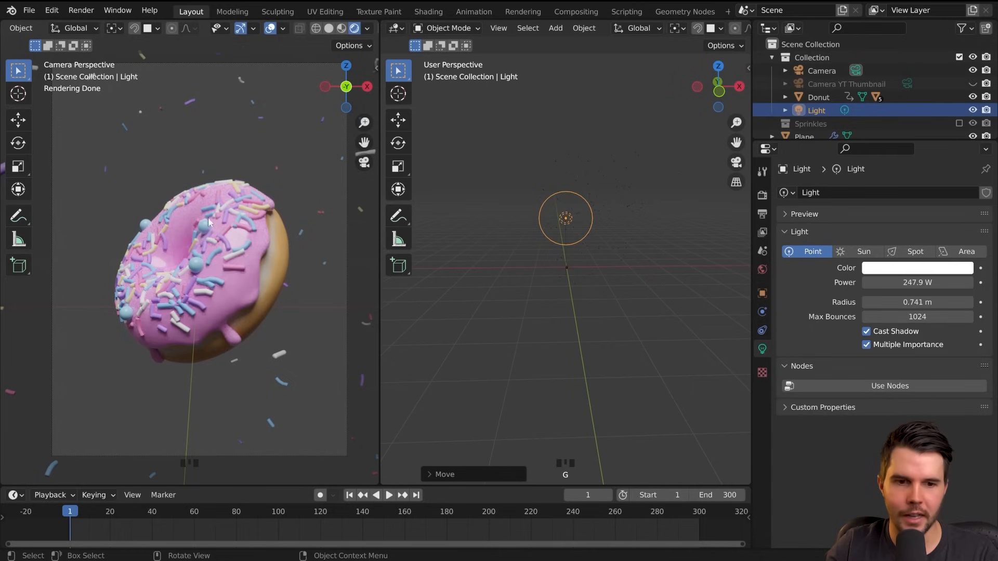
- Mark the shaded lower part of the donut with annotation strokes and erase them
key("d")
left_click_drag(201, 300, 196, 354)
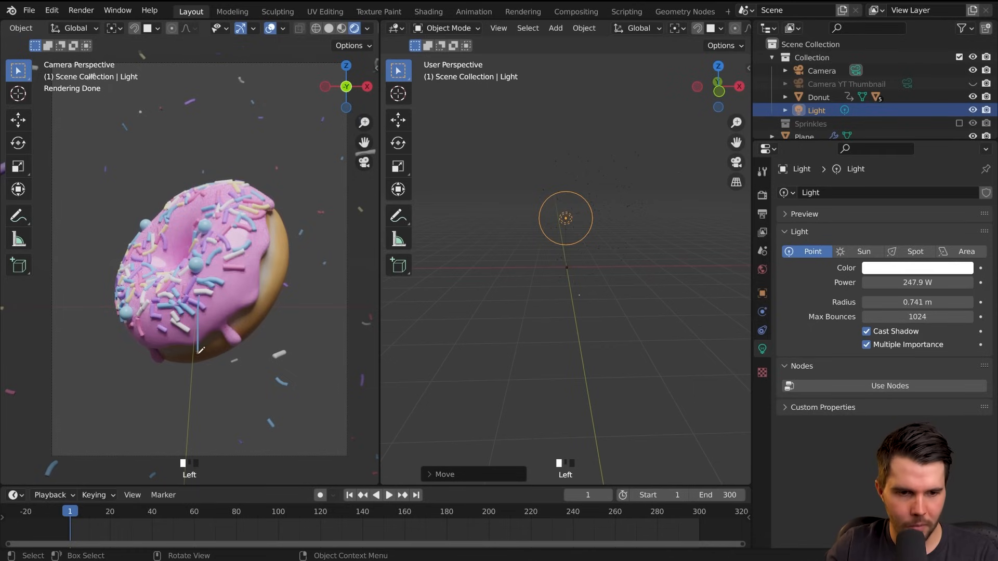
left_click_drag(209, 320, 195, 366)
right_click_drag(571, 292, 572, 305)
key("d")
key("d")
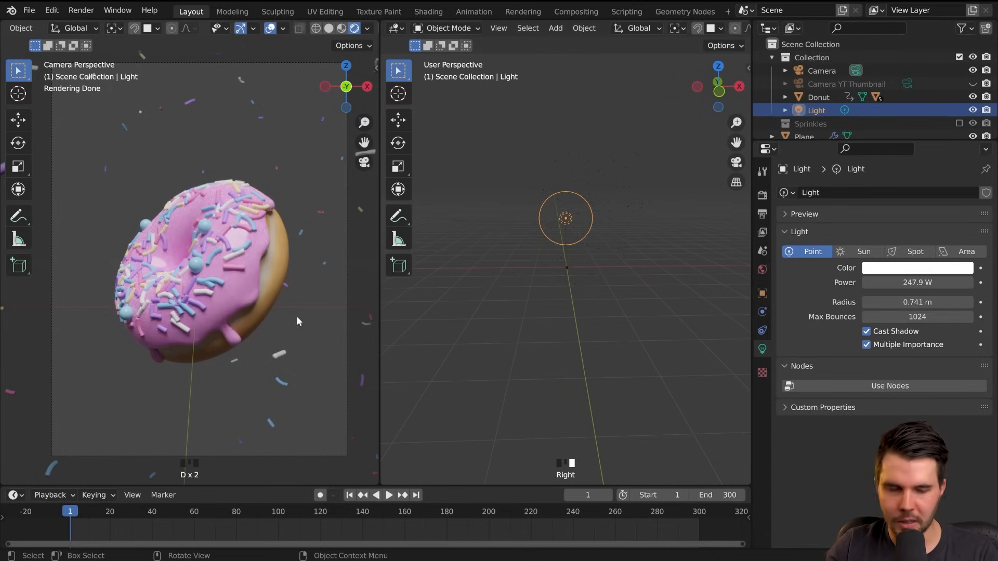
- Slide the light back along the negative X axis so it lights the donut from the upper left
key("g")
key("x")
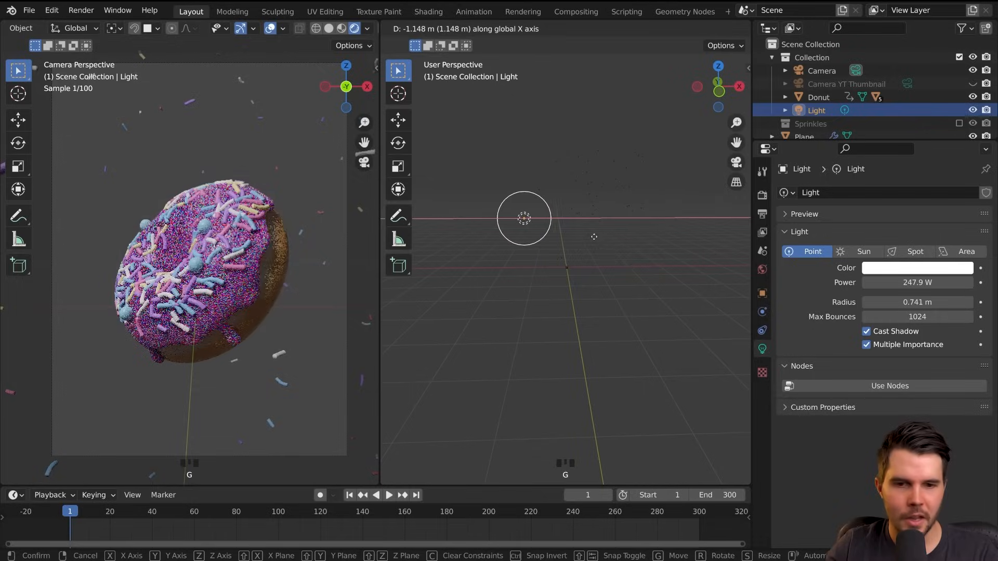
left_click(606, 223)
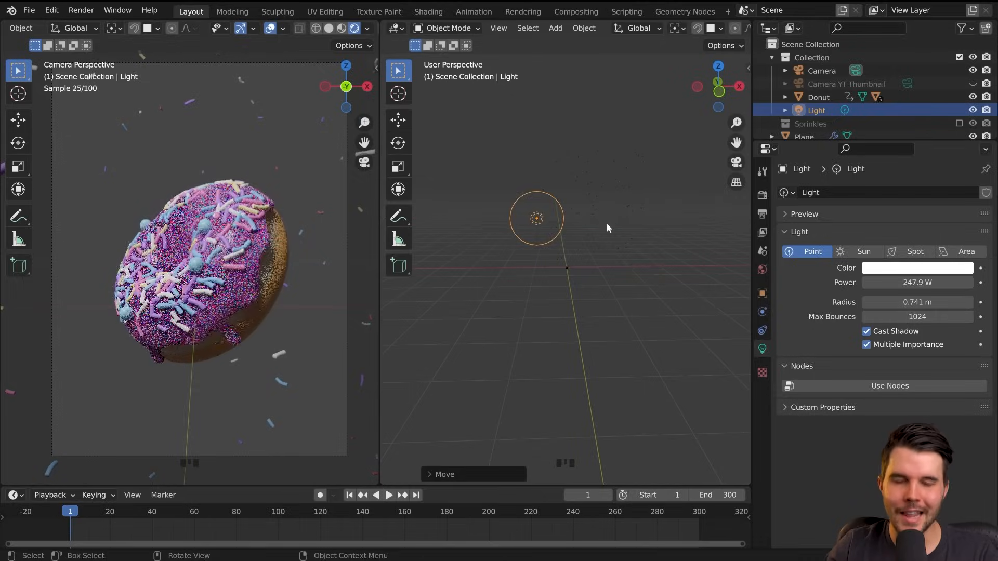
- Set the light's radius to 0.071 m and compare the shadow sharpness up close on the sprinkles
scroll(575, 313, "up", 2)
middle_click_drag(645, 274, 601, 286)
scroll(628, 298, "down", 1)
scroll(606, 290, "up", 1)
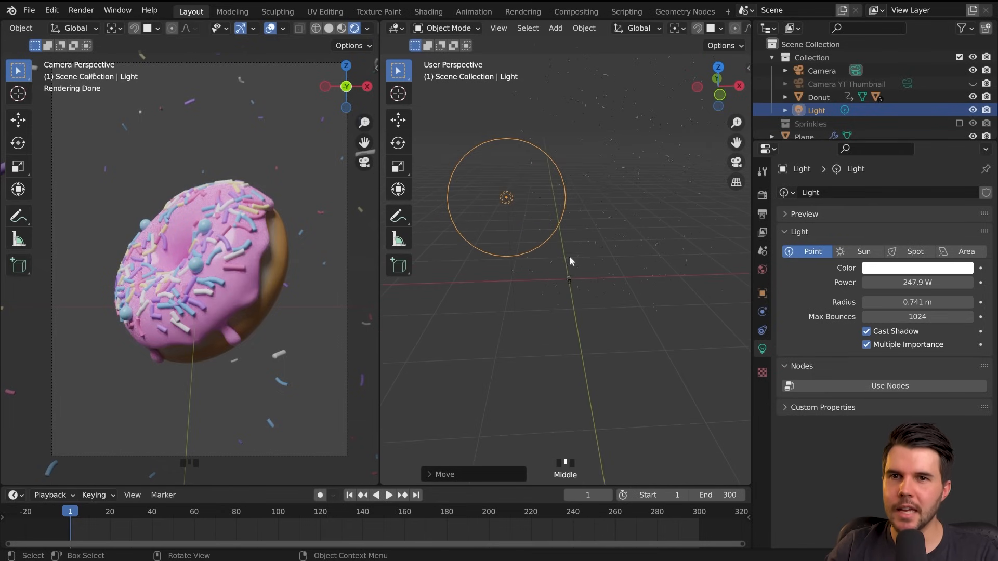
scroll(251, 296, "up", 4)
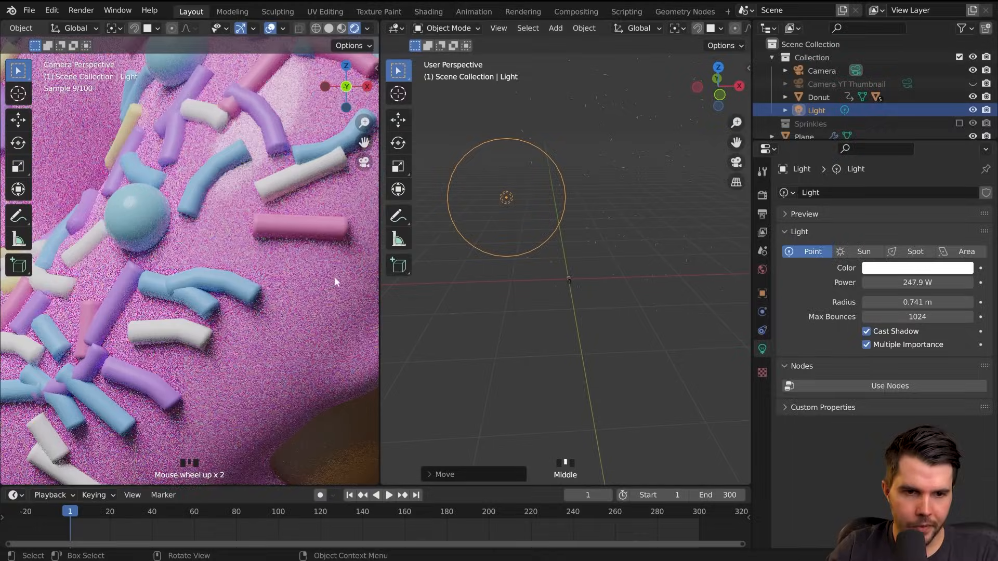
left_click(915, 302)
left_click_drag(915, 302, 756, 303)
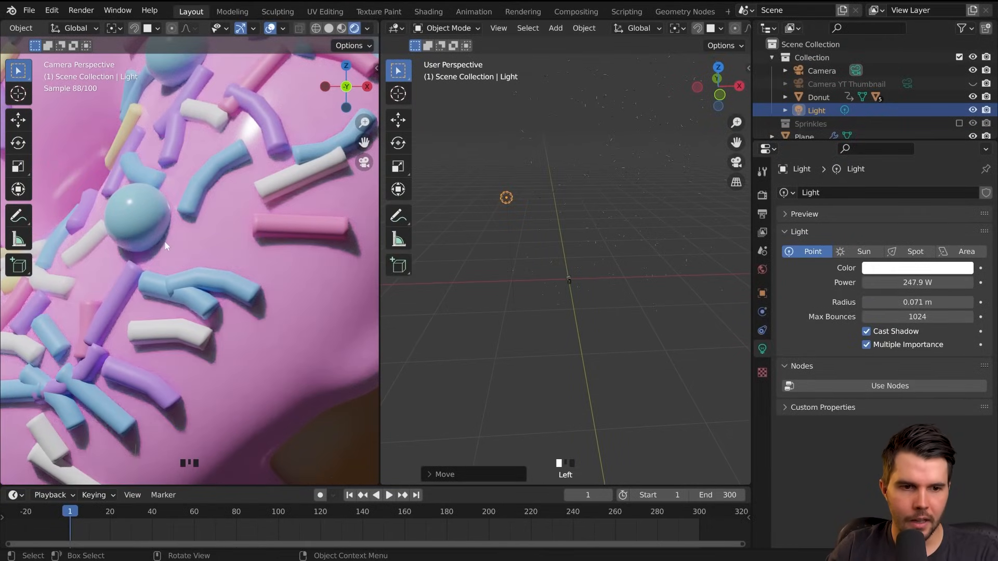
- Increase the light's radius to 1.34 m to soften the shadows cast by the sprinkles
scroll(197, 234, "up", 2)
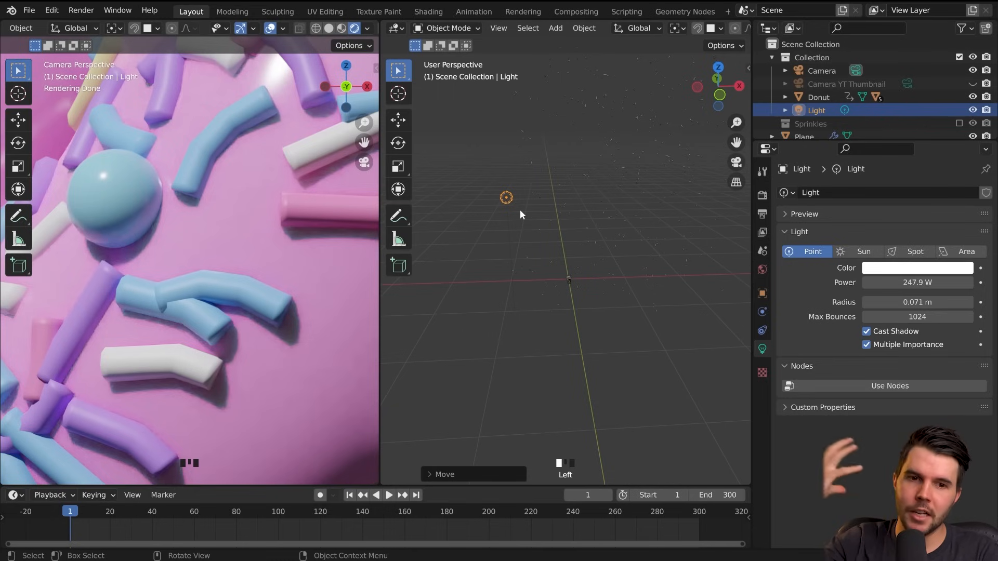
middle_click_drag(558, 240, 527, 238)
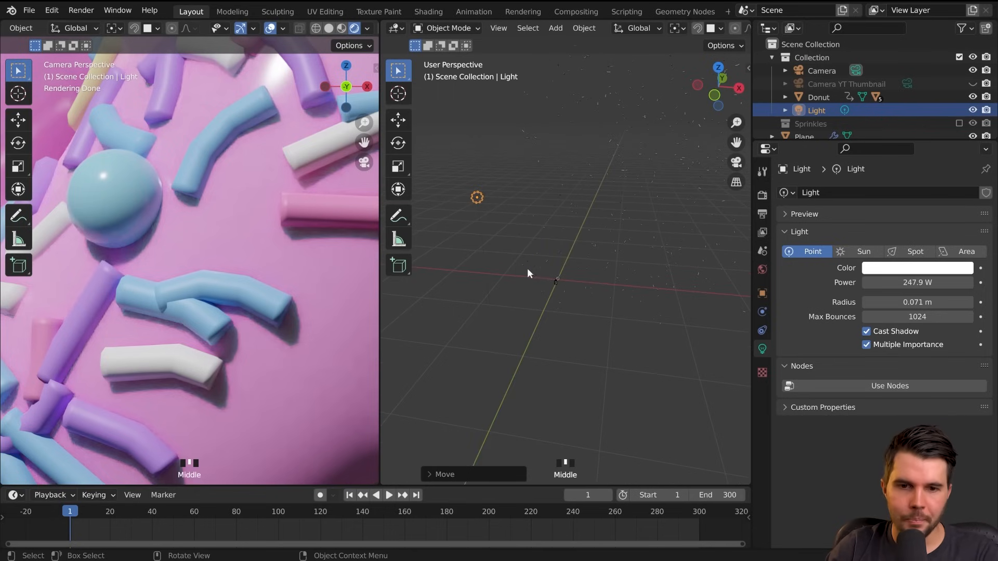
scroll(527, 267, "down", 2)
left_click_drag(907, 302, 977, 302)
scroll(298, 305, "down", 5)
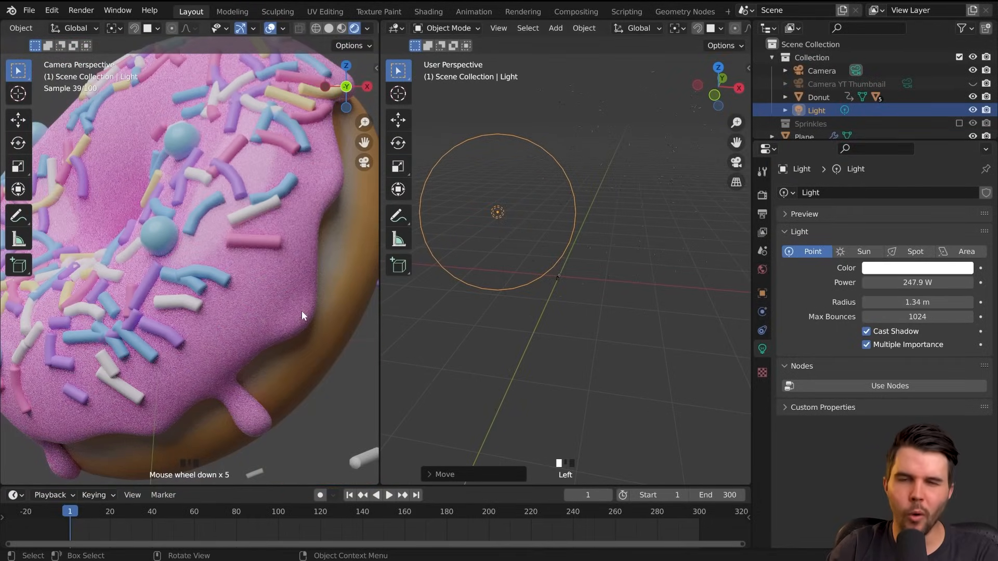
- Set the light's radius to 1.98 m for even softer shadows on the donut
middle_click_drag(552, 276, 507, 283)
left_click_drag(918, 302, 946, 302)
middle_click_drag(648, 294, 572, 273)
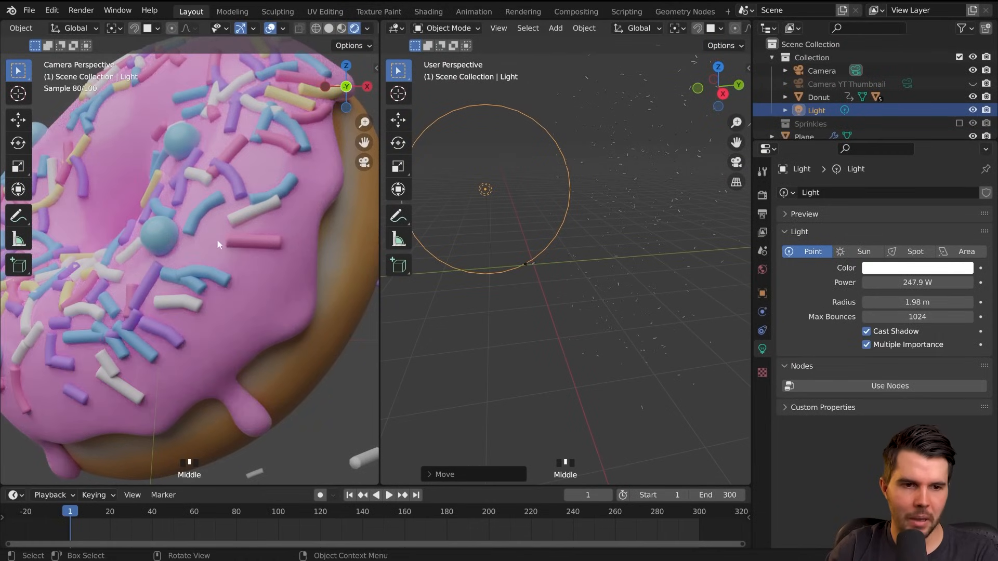
- Set the light's radius to 0.471 m and compare the shadows across the whole donut
left_click_drag(927, 297, 879, 297)
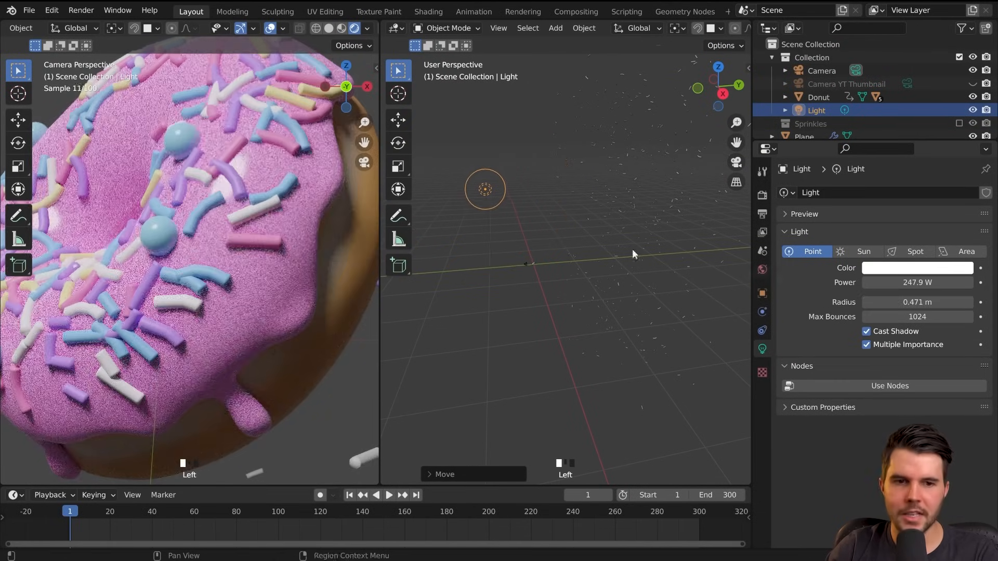
scroll(267, 283, "down", 2)
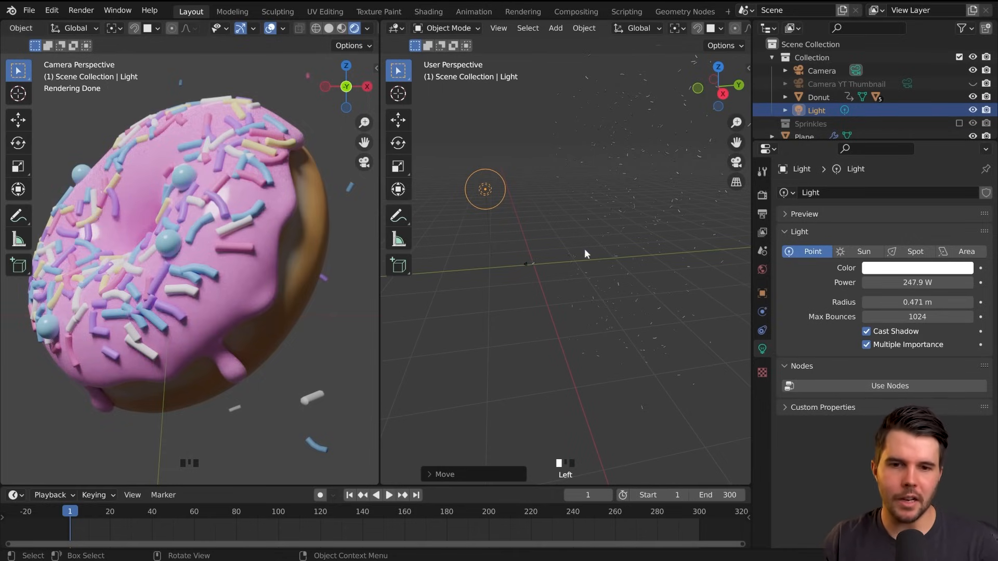
- Set the light's radius to 0.751 m to soften the shadows on the donut
middle_click_drag(584, 248, 538, 260)
scroll(604, 263, "up", 2)
middle_click_drag(604, 263, 569, 255)
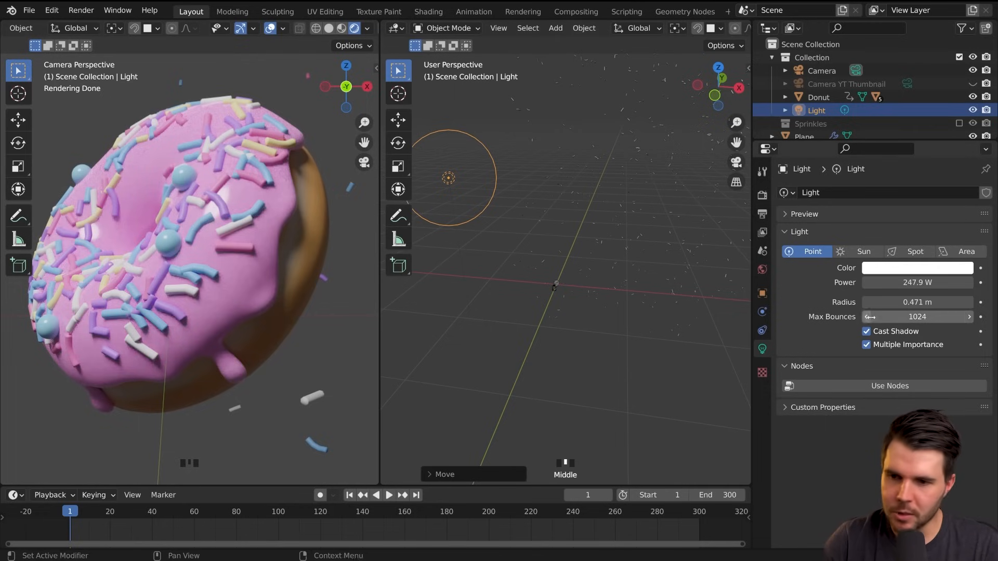
left_click_drag(908, 303, 915, 303)
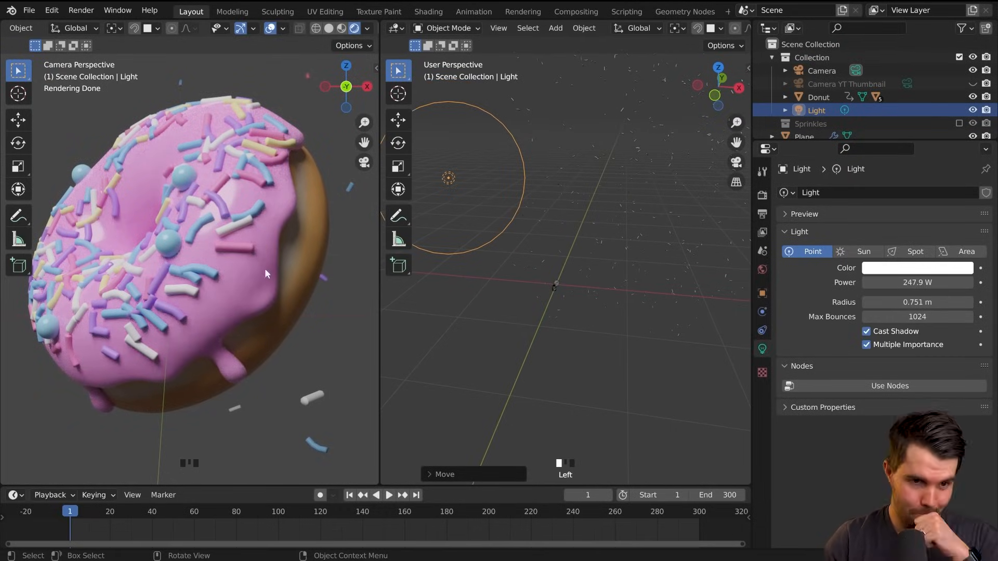
- Examine the light's size and distance relative to the donut from several angles, and the sprinkle shadows up close
scroll(523, 251, "down", 2)
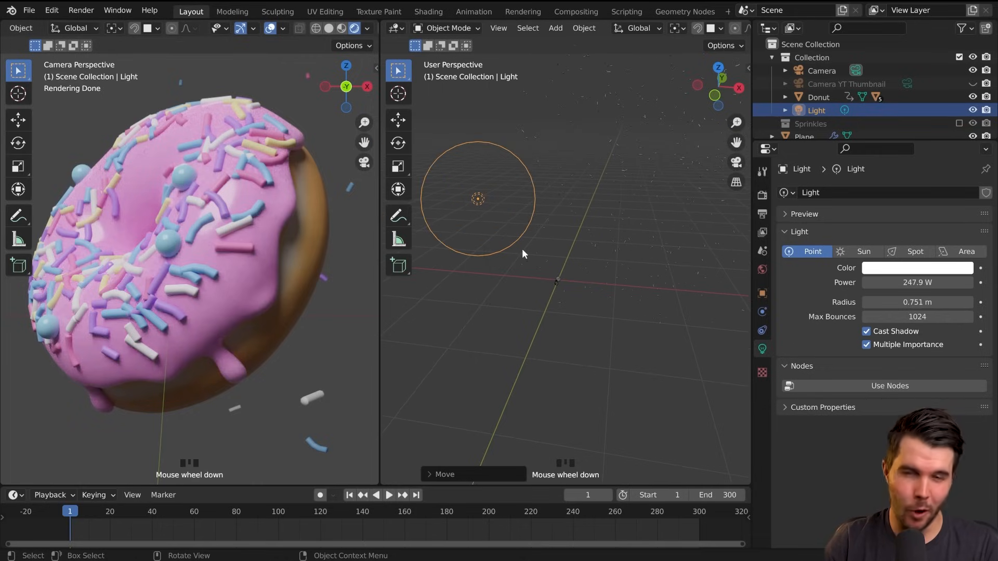
scroll(551, 271, "down", 2)
middle_click_drag(491, 248, 563, 260)
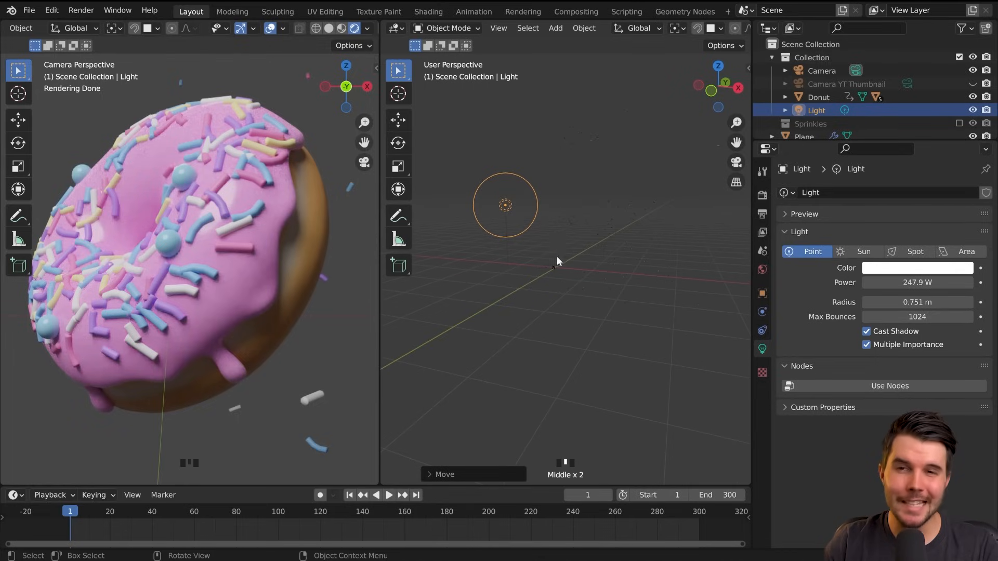
middle_click_drag(551, 248, 520, 251)
scroll(532, 255, "up", 2)
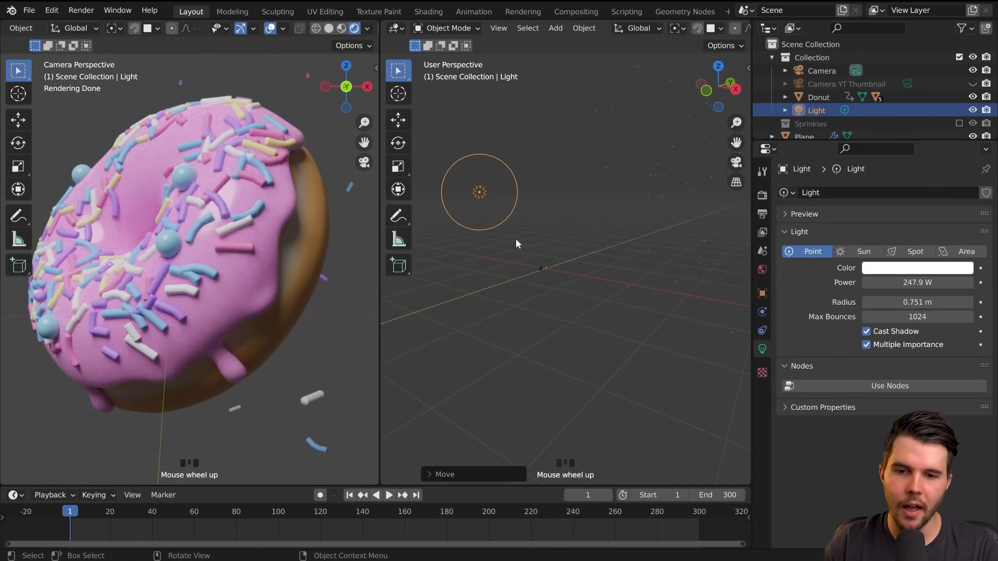
scroll(543, 280, "up", 2)
scroll(532, 274, "down", 3)
middle_click_drag(531, 274, 562, 276)
scroll(481, 210, "up", 2)
middle_click_drag(482, 210, 525, 213)
scroll(233, 235, "up", 4)
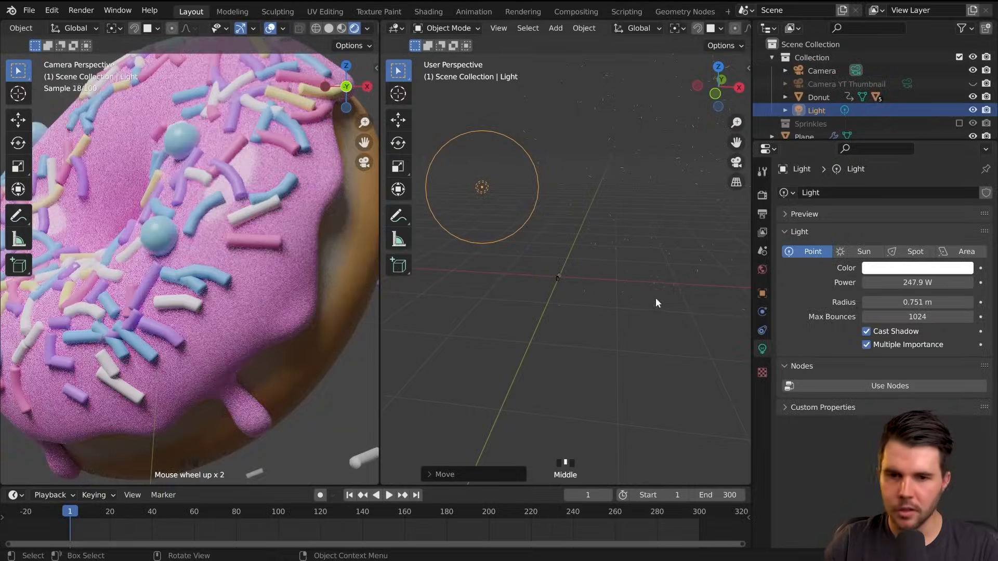
- Move the light far away from the donut, up and beyond its current position
scroll(579, 294, "down", 4)
middle_click_drag(579, 295, 570, 281)
scroll(566, 286, "down", 2)
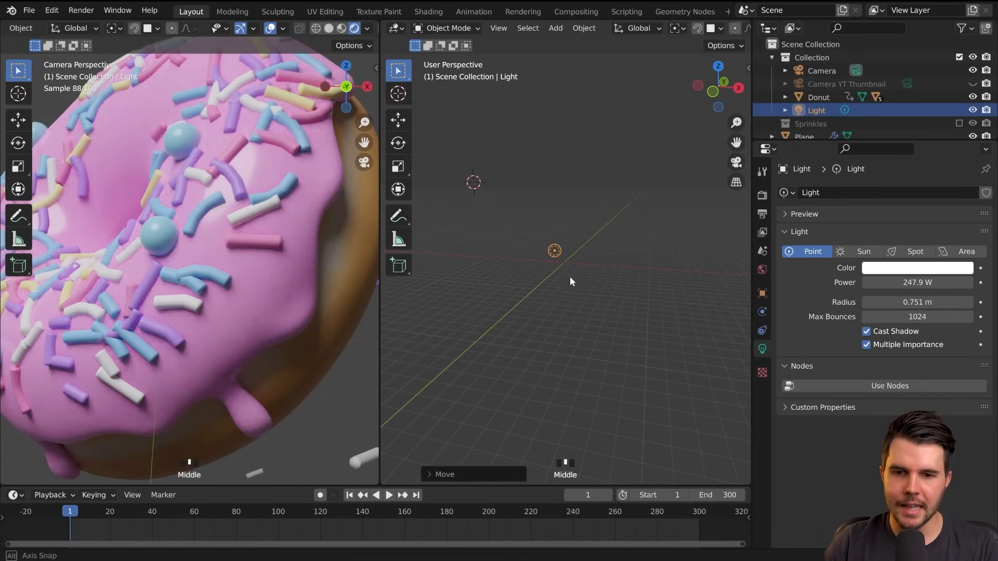
key("g")
left_click(464, 202)
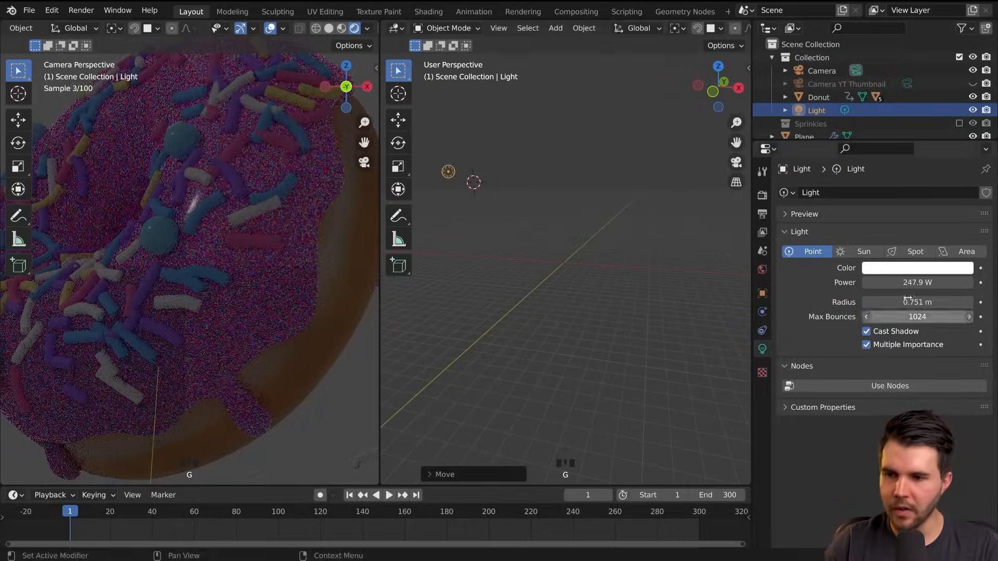
- Set the distant light's power to 24701 W and inspect the sprinkle shadows up close
left_click(917, 282)
left_click(868, 283)
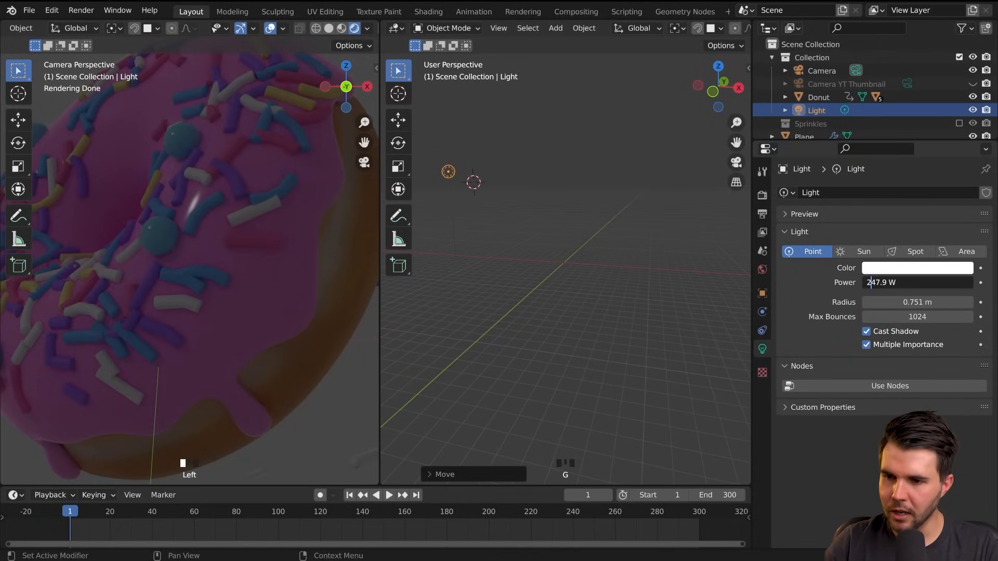
type("00")
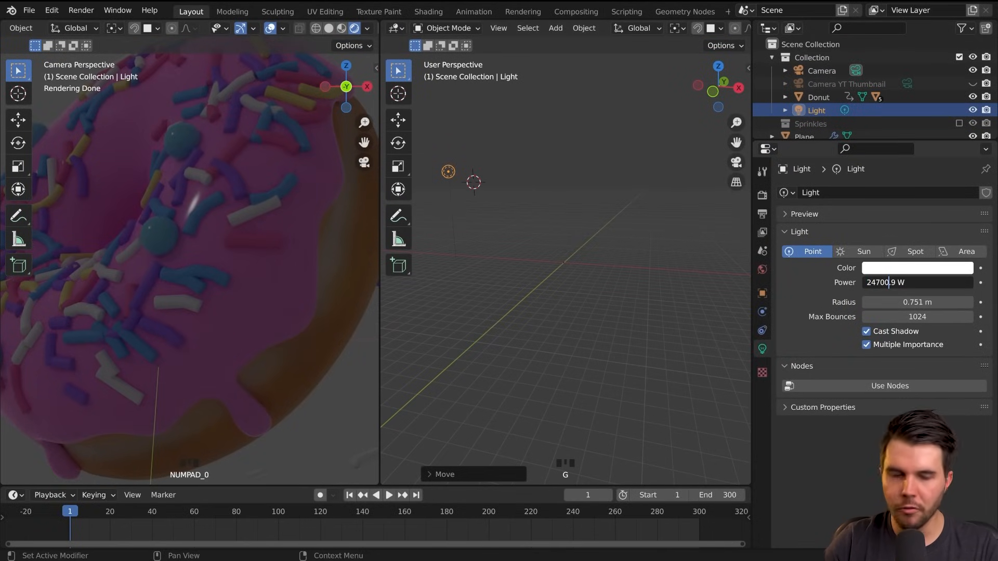
key("Return")
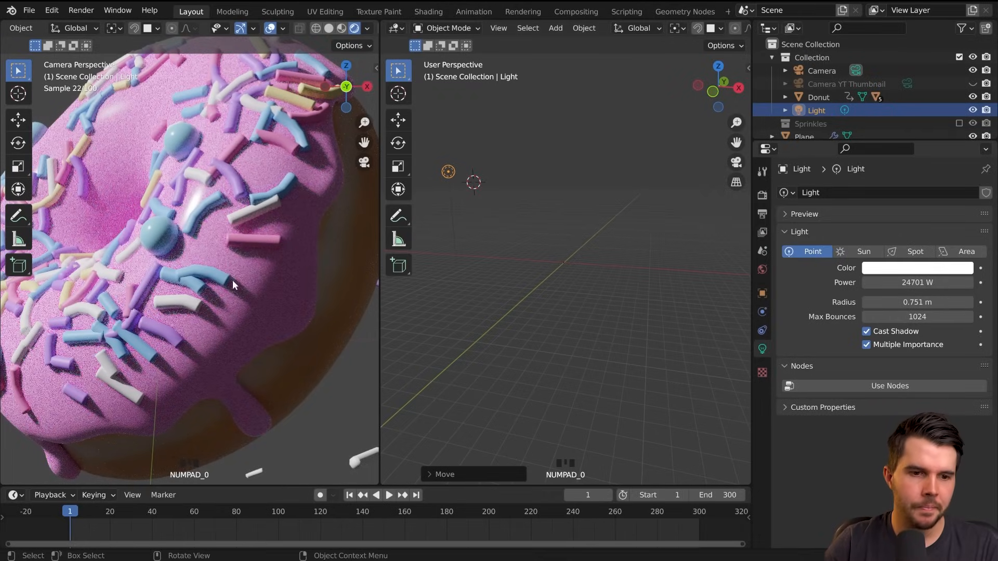
scroll(240, 236, "up", 5)
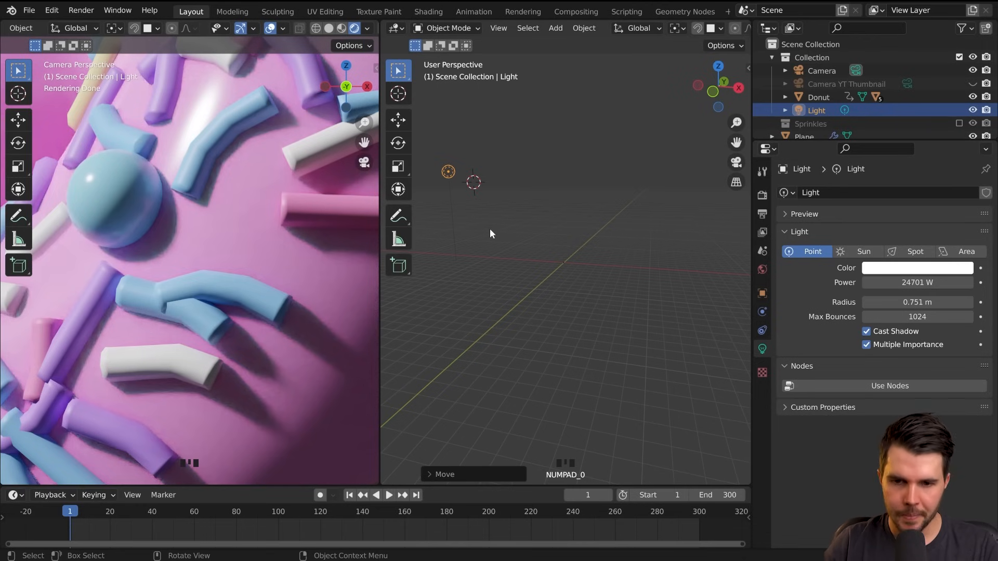
- Clear the light's location and move it out from the origin, close beside the donut
key("alt+g")
scroll(587, 268, "up", 5)
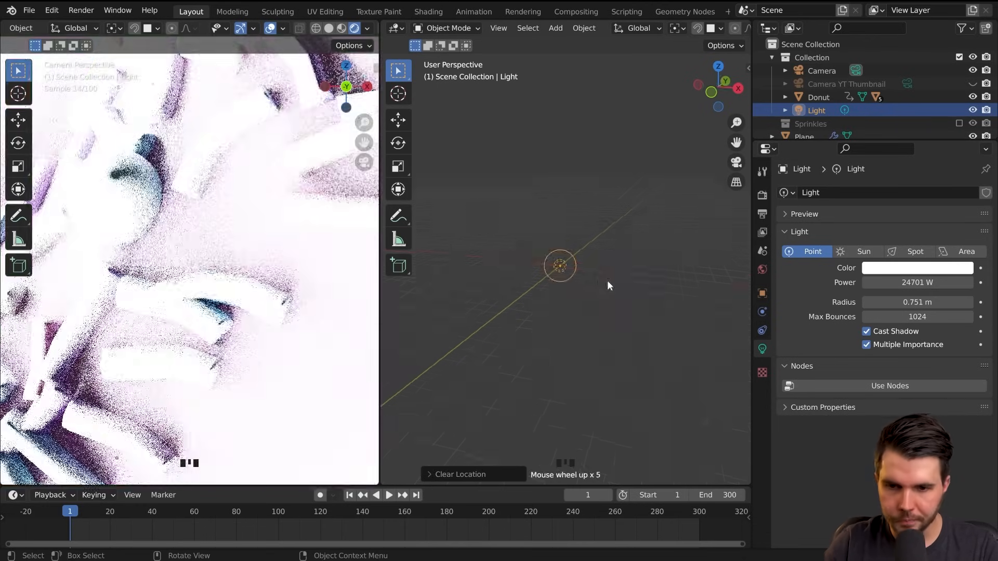
key("g")
left_click(534, 247)
scroll(299, 239, "down", 7)
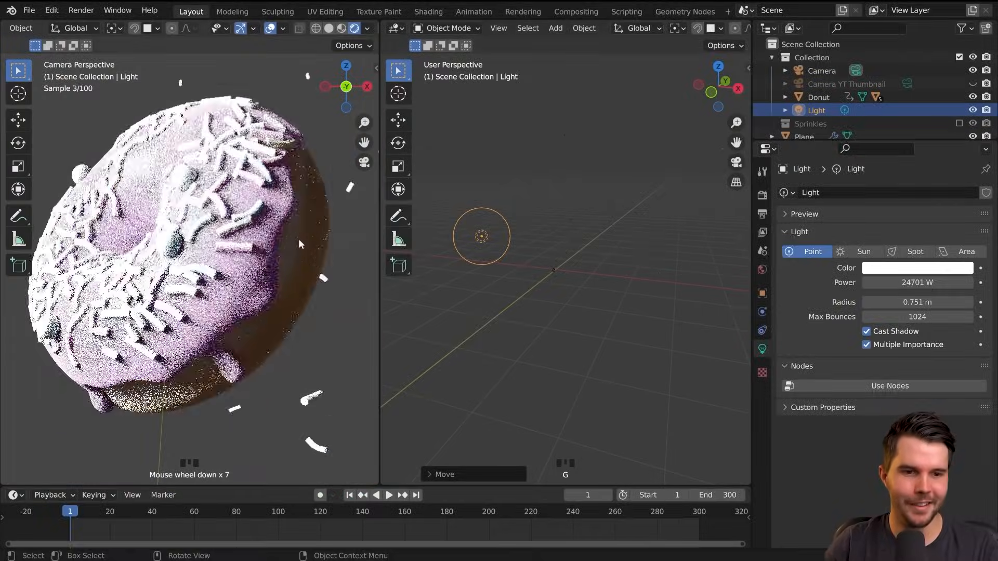
- Reduce the light's power to 247.9 W
left_click(930, 298)
left_click(904, 283)
double_click(905, 283)
left_click(887, 283)
key("BackSpace")
key("Return")
double_click(903, 284)
left_click(884, 283)
key("BackSpace")
key("Return")
- Raise the light above the donut, shift it along the Y axis, and place it to the donut's upper left
scroll(525, 240, "up", 2)
key("g")
left_click(554, 180)
middle_click_drag(543, 237, 591, 258)
key("g")
key("y")
left_click(521, 258)
key("g")
left_click(494, 247)
scroll(568, 255, "down", 2)
scroll(562, 254, "up", 1)
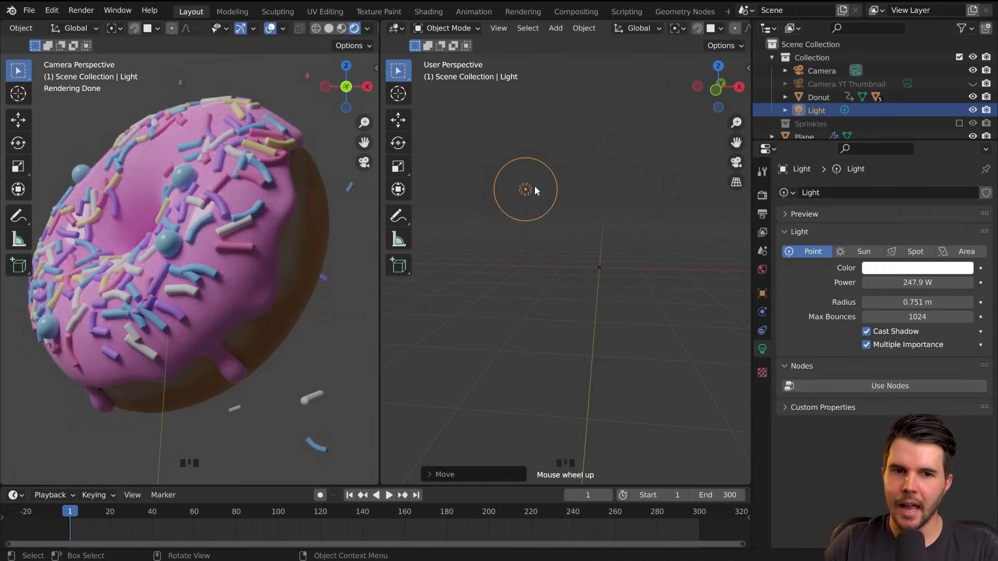
- Move the light closer to the donut by about 1.0 m in X, 0.22 m in Y and -1.04 m in Z
scroll(544, 231, "up", 1)
scroll(547, 233, "down", 1)
middle_click_drag(547, 233, 538, 207)
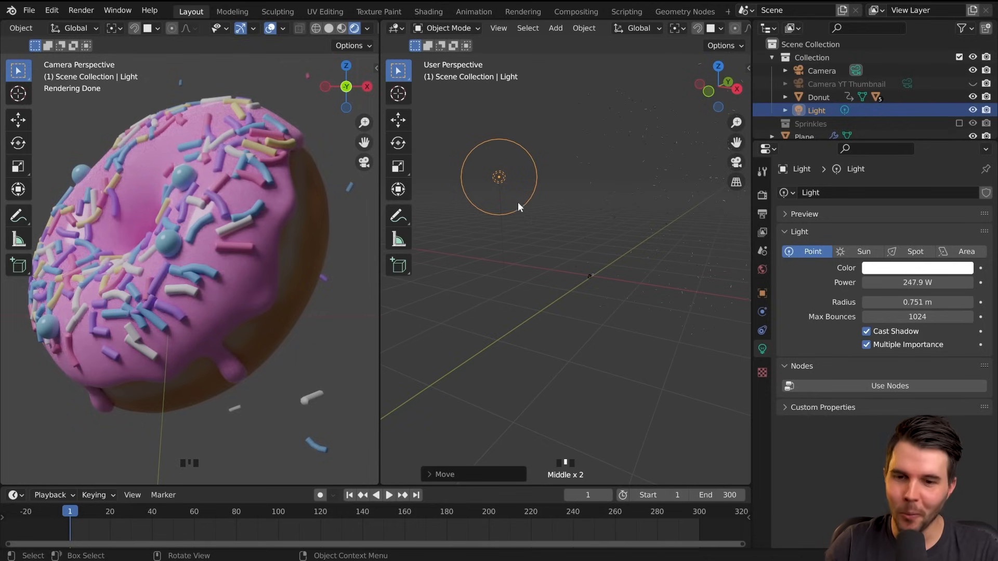
key("g")
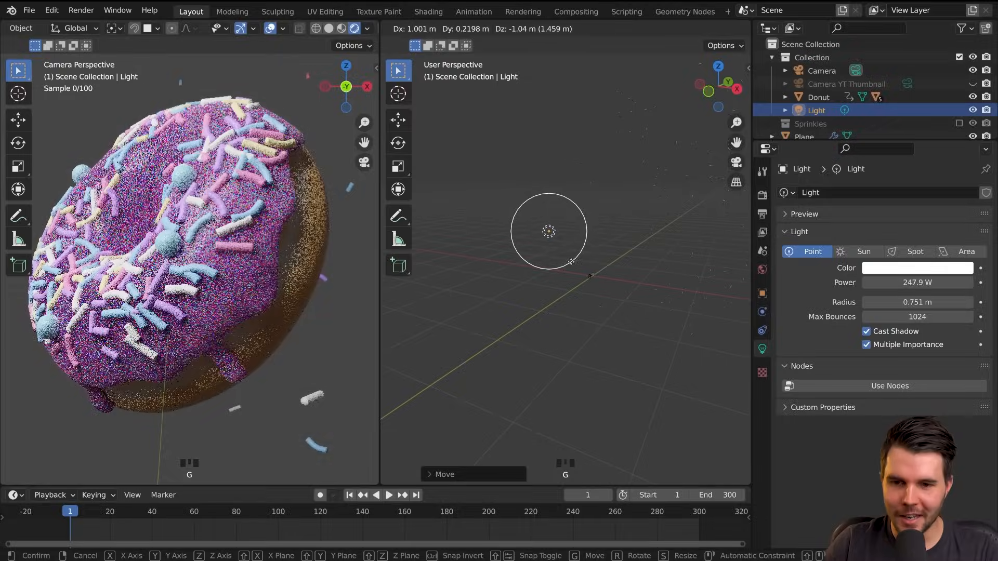
left_click(575, 265)
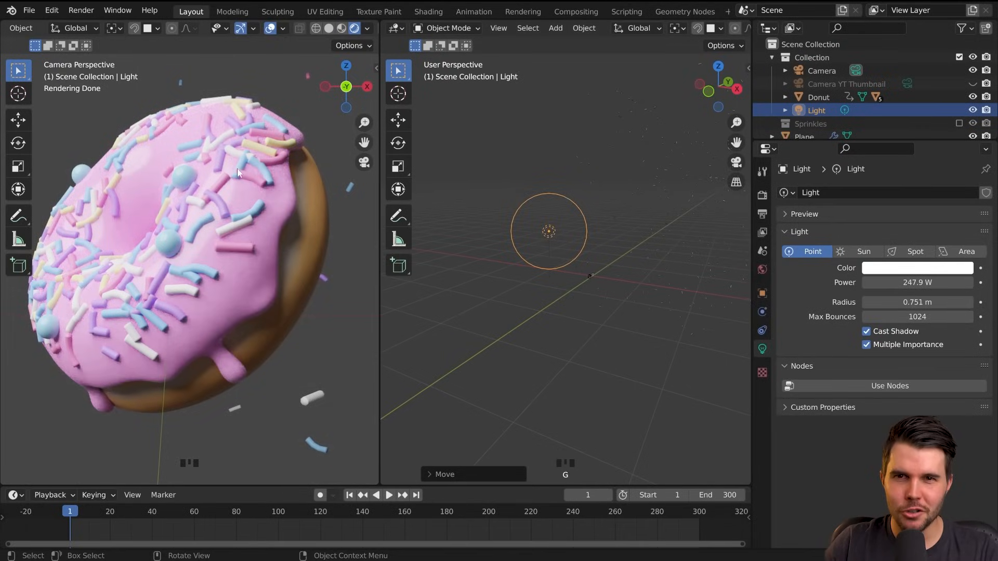
scroll(544, 267, "up", 2)
middle_click_drag(579, 279, 613, 257)
middle_click_drag(640, 219, 583, 208, "shift")
key("d")
left_click_drag(615, 160, 622, 183)
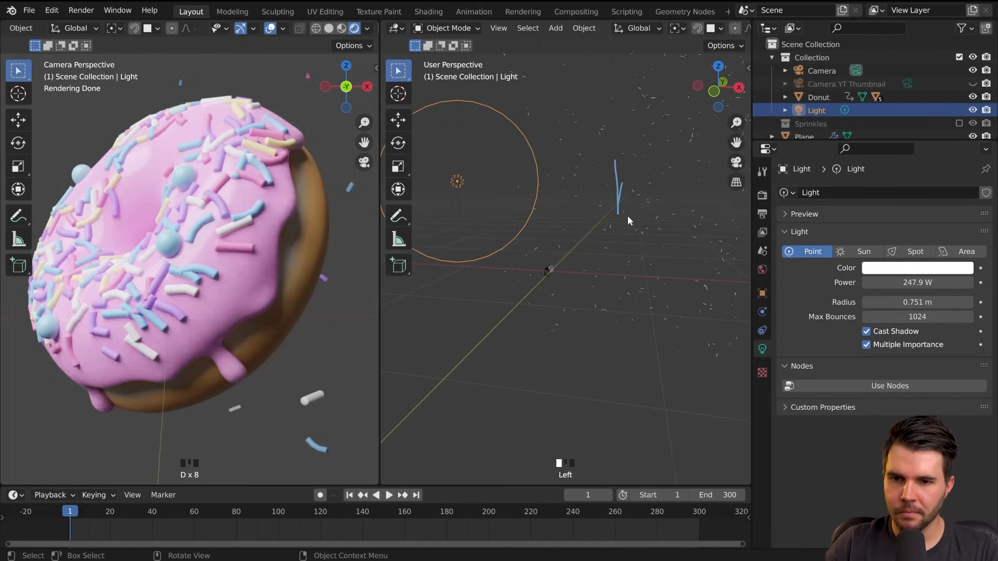
right_click_drag(628, 215, 620, 177)
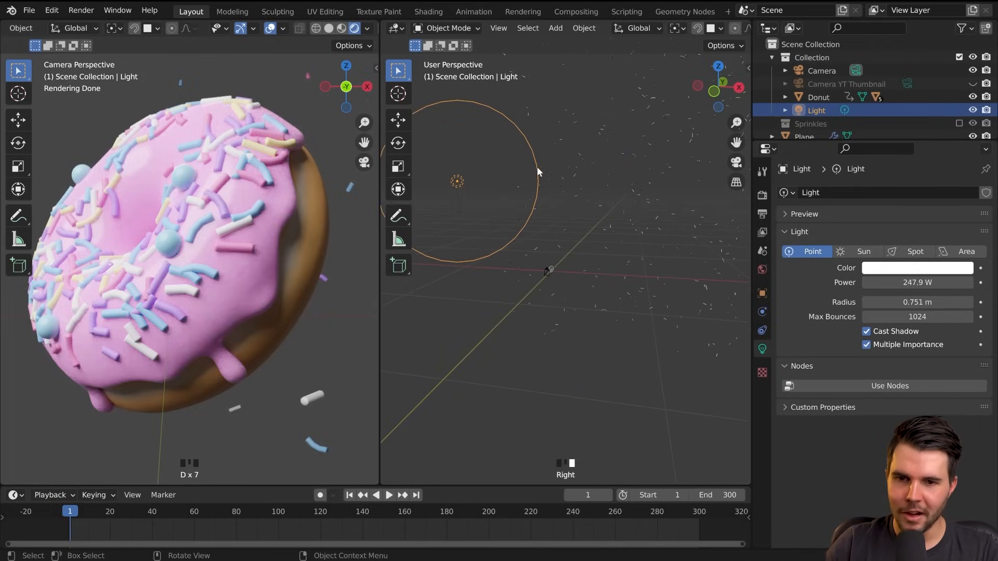
- Annotate the light's centre and two vertical strokes with arrows at different distances from it, and erase the annotations
key("d")
left_click_drag(452, 181, 454, 179)
left_click_drag(577, 159, 583, 211)
left_click_drag(689, 158, 695, 217)
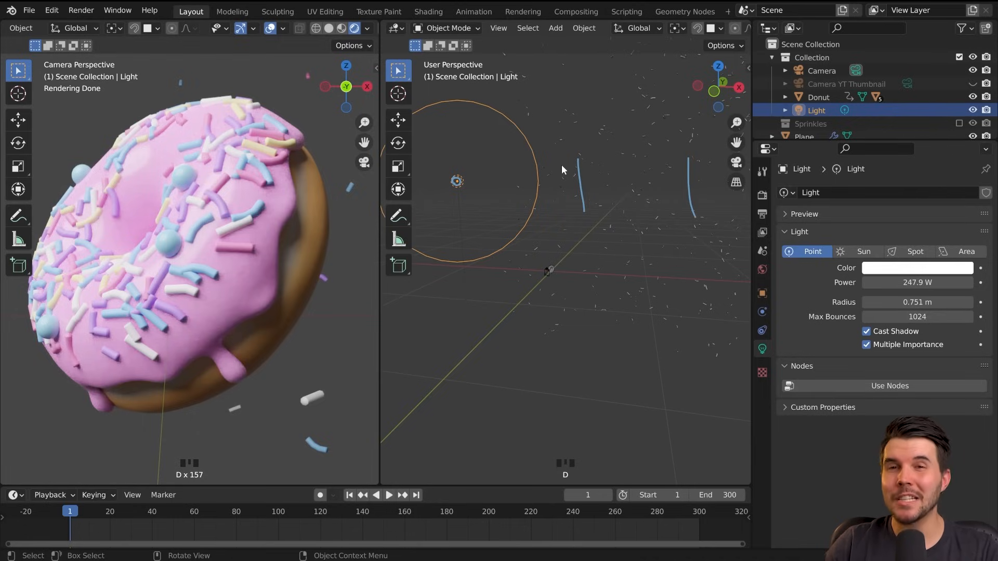
left_click_drag(679, 128, 693, 153)
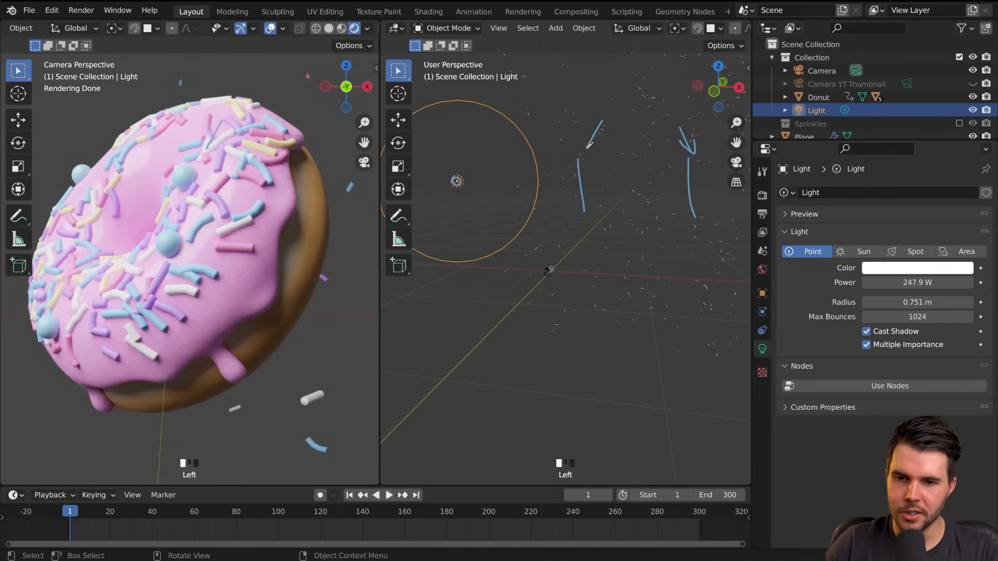
left_click_drag(603, 121, 588, 146)
mouse_move(597, 143)
right_mouse_down()
mouse_move(585, 144)
mouse_move(602, 126)
right_mouse_up()
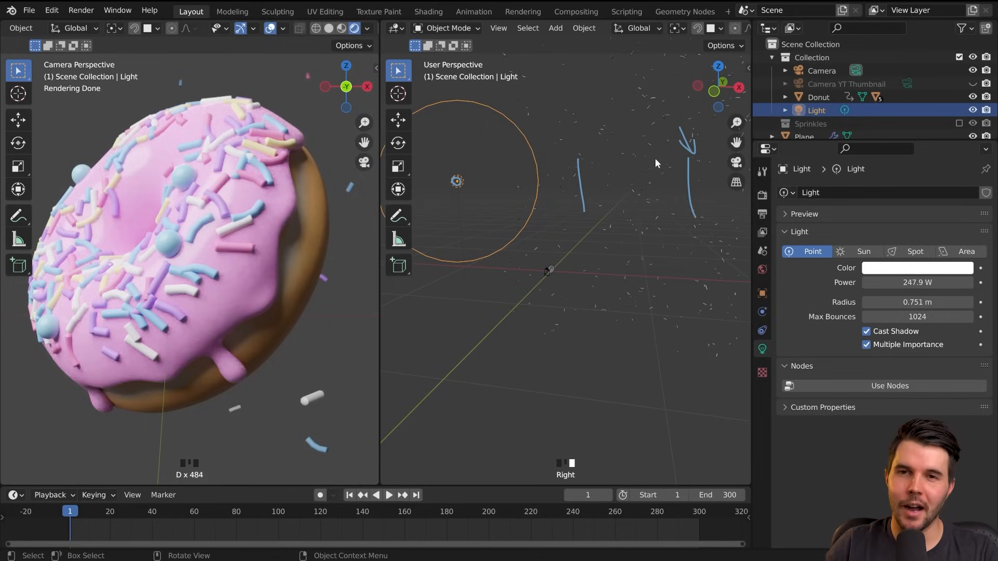
right_click_drag(680, 130, 689, 148)
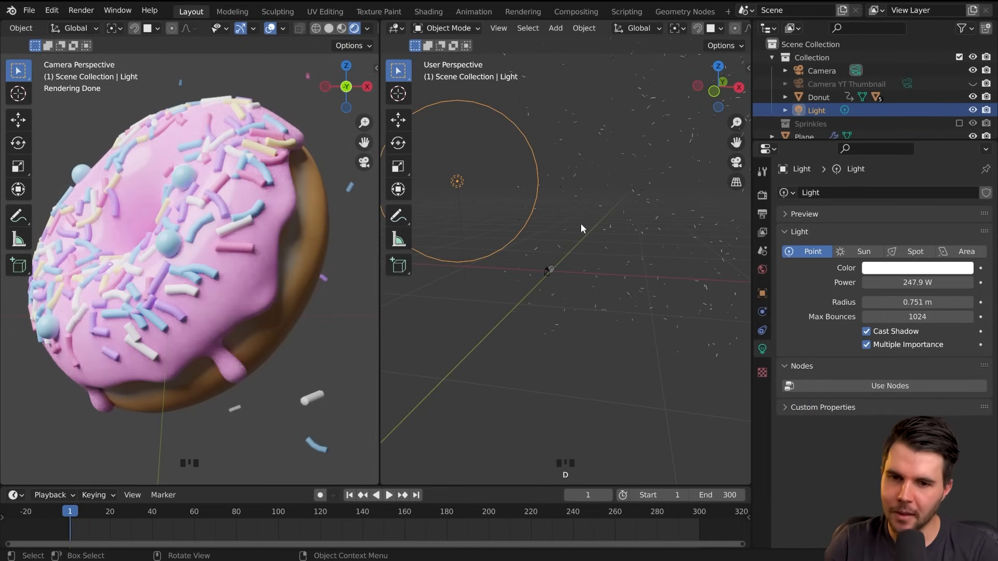
- Shrink the light's radius and move the light nearer to the donut
scroll(567, 289, "down", 2)
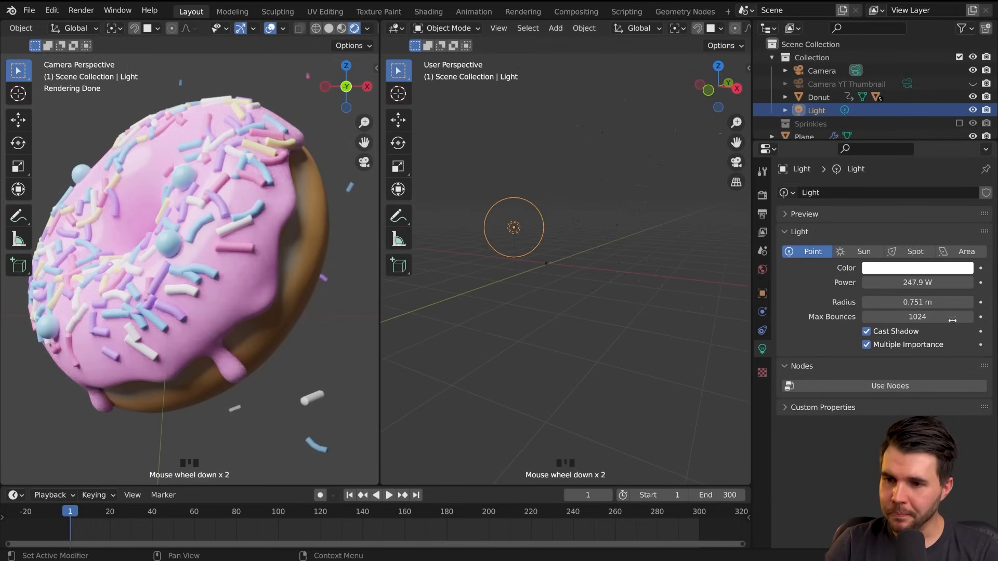
left_click_drag(946, 302, 894, 302)
scroll(572, 258, "up", 1)
scroll(541, 251, "up", 4)
key("g")
left_click(574, 308)
- Set the light to 17.4 W with a 0.101 m radius and position it beside the donut, near the camera
middle_click_drag(574, 308, 601, 354)
left_click_drag(936, 302, 907, 281)
middle_click_drag(464, 292, 520, 358)
key("g")
left_click(728, 395)
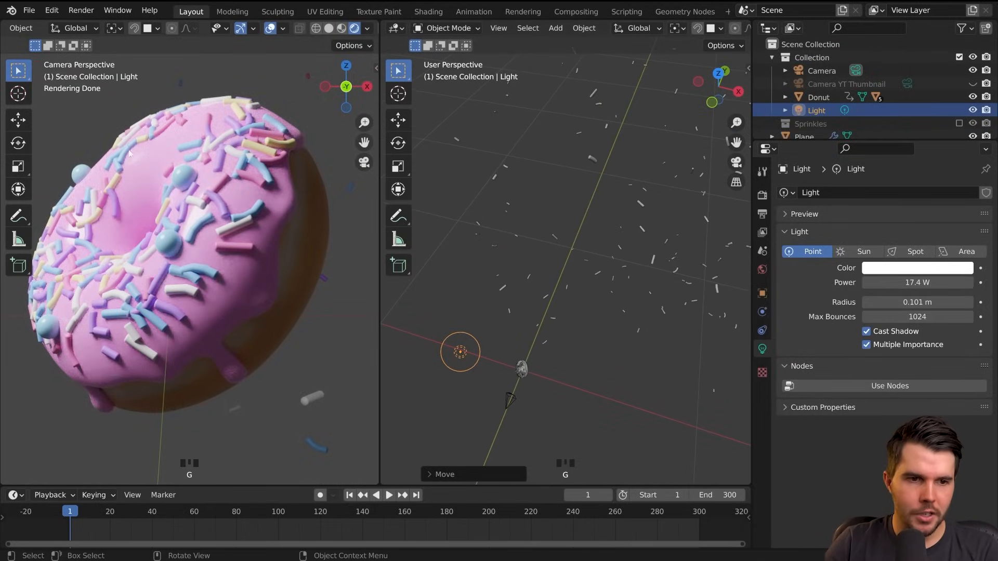
- Examine the donut's shading up close and in the full camera frame against the small light's position in the scene
left_click(102, 177)
key("d")
key("d")
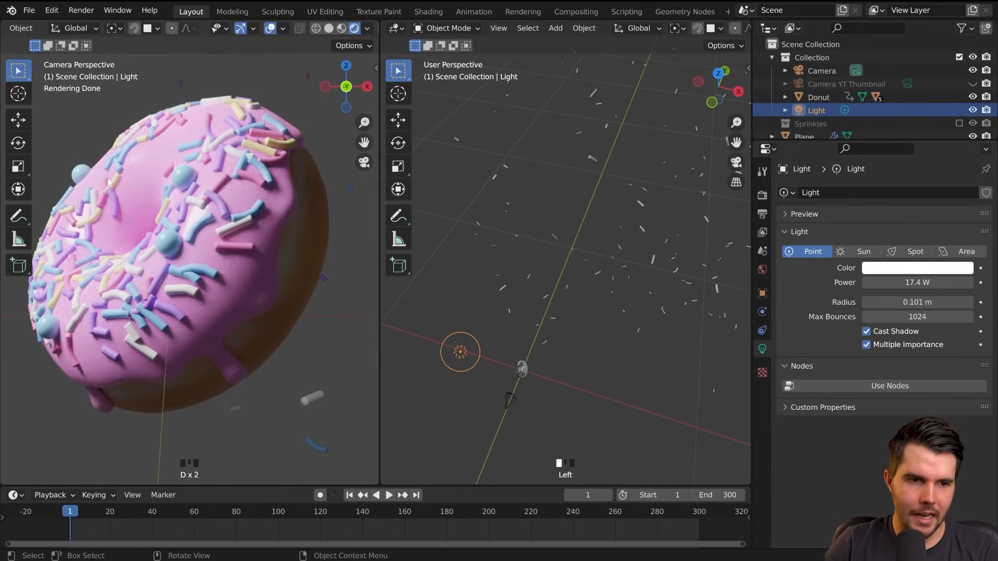
scroll(233, 284, "down", 4)
scroll(543, 323, "down", 8)
middle_click_drag(543, 322, 531, 302)
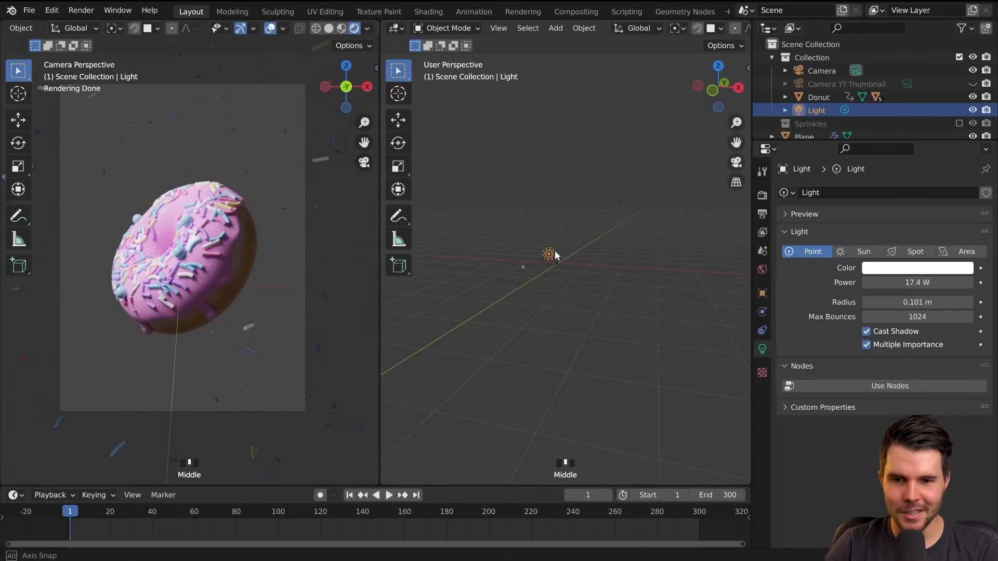
scroll(577, 281, "up", 6)
scroll(531, 302, "down", 1)
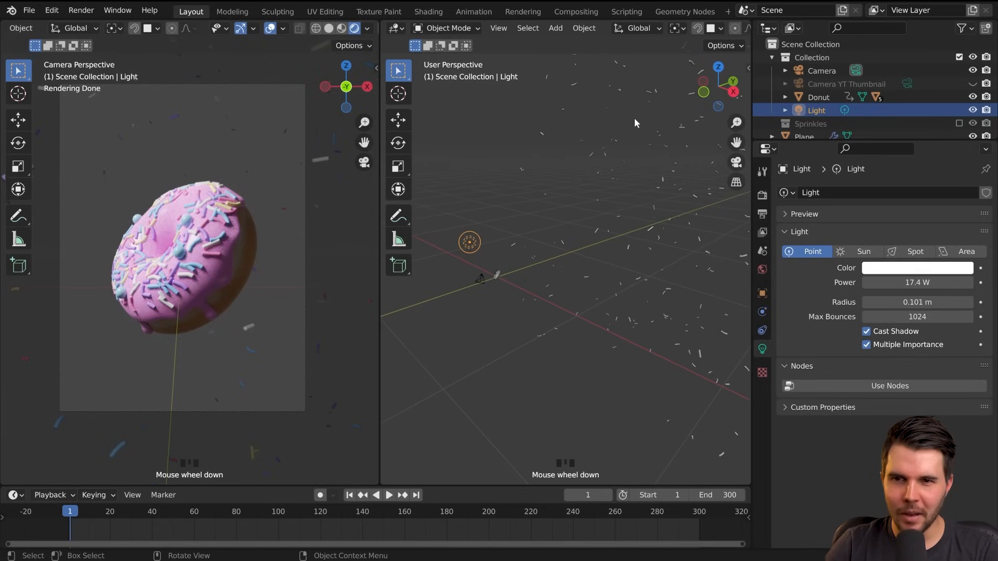
scroll(496, 255, "up", 2)
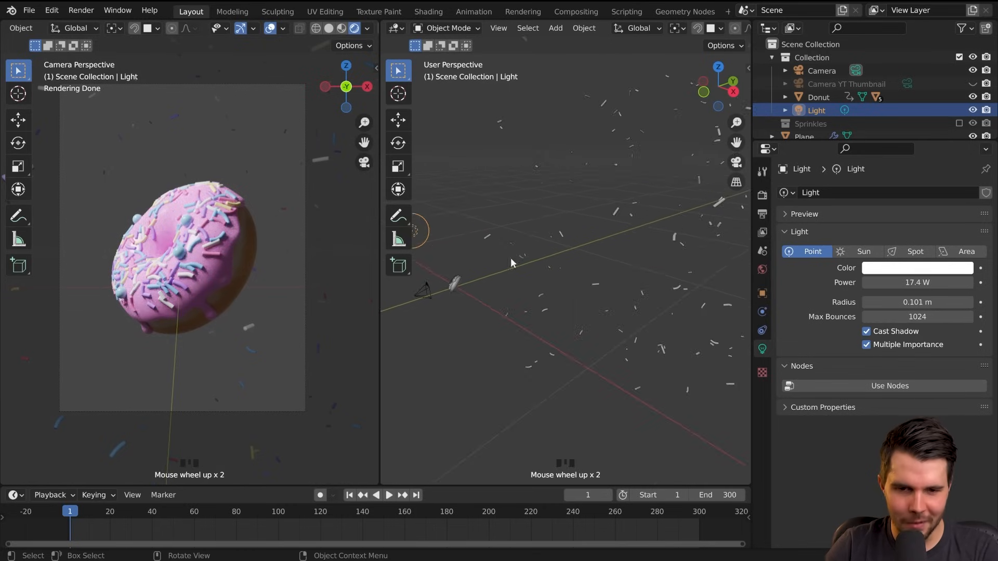
scroll(173, 253, "up", 2)
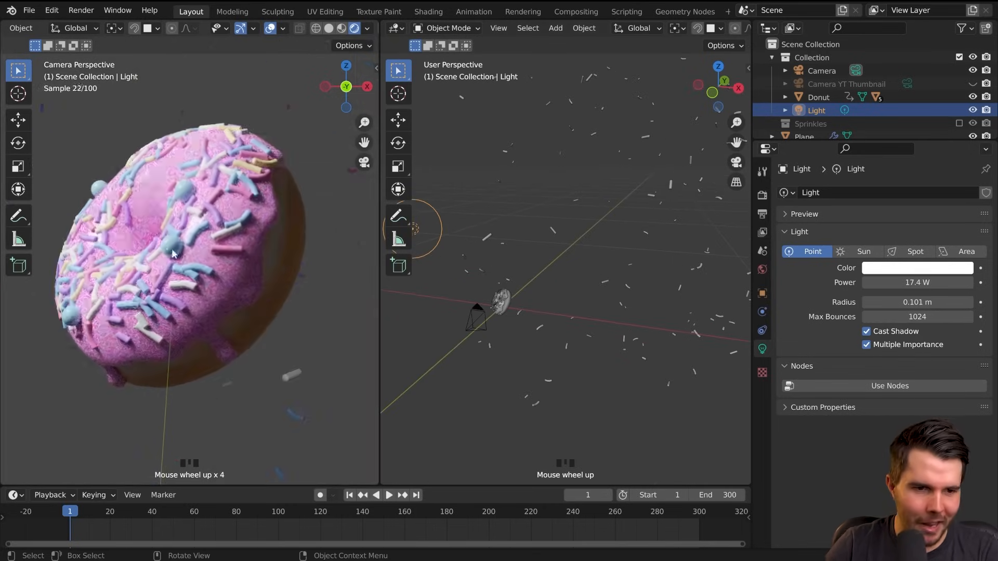
scroll(173, 253, "up", 2)
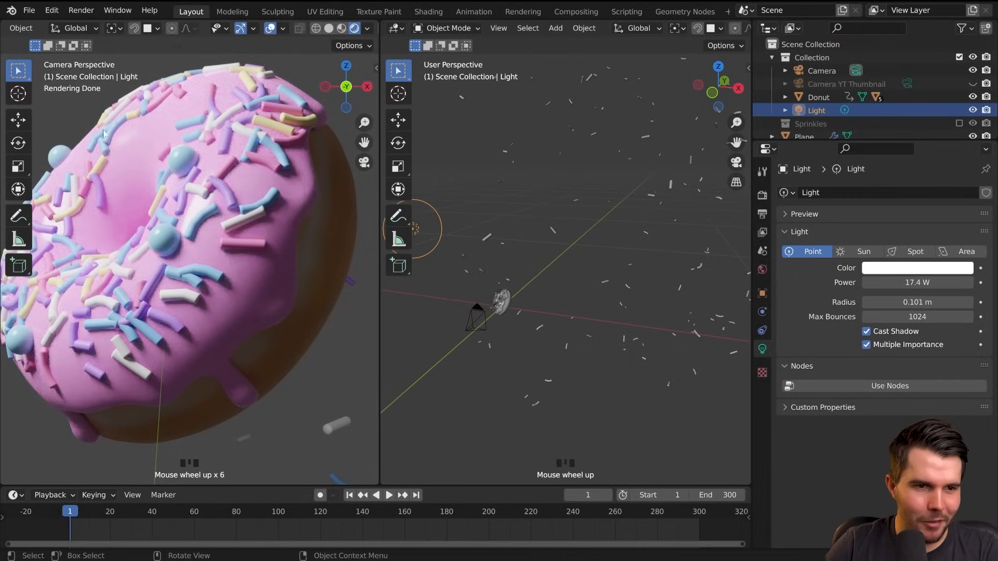
middle_click_drag(485, 304, 503, 300)
scroll(503, 300, "down", 2)
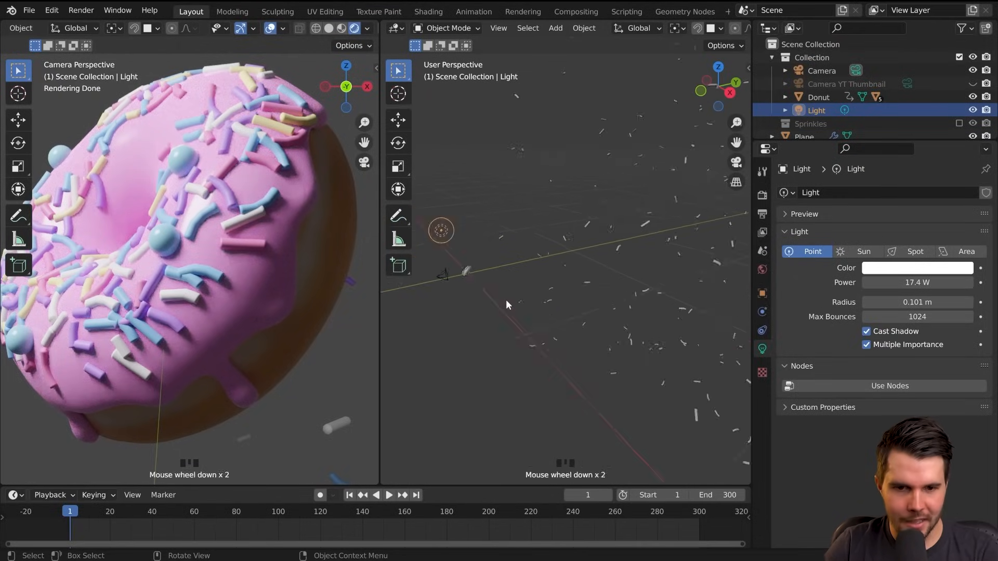
- Shift the small light sideways beside the camera, and select and frame the donut's icing to compare its size with the scene
key("g")
left_click(508, 299)
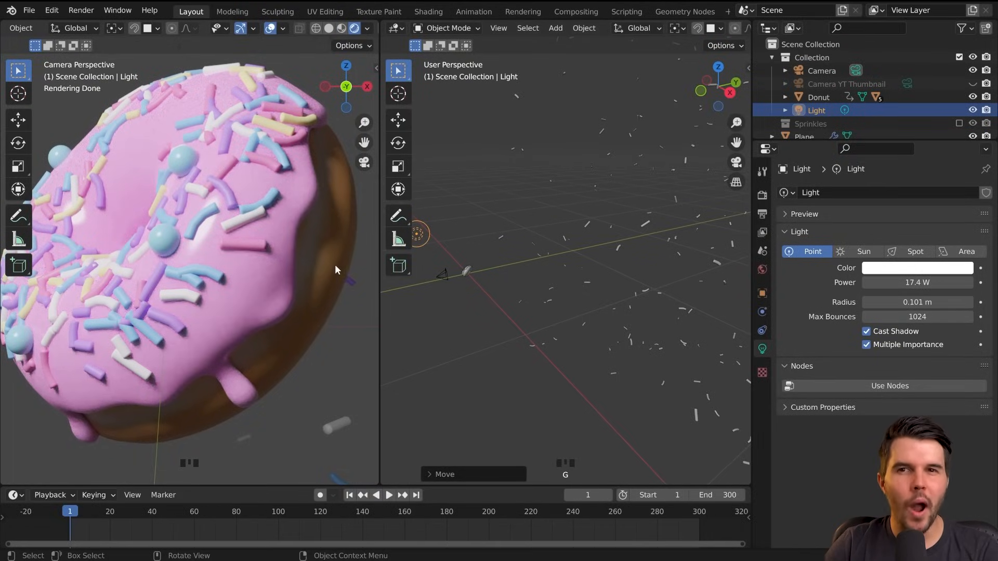
middle_click_drag(503, 287, 555, 294)
scroll(555, 289, "up", 5)
middle_click_drag(504, 232, 537, 252, "ctrl")
left_click(534, 307)
key("KP_Decimal")
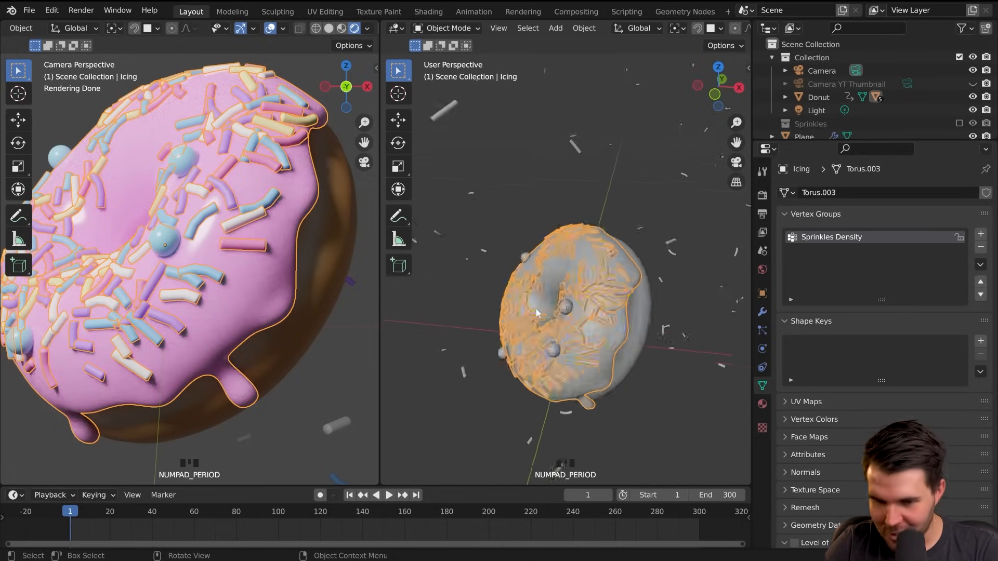
scroll(579, 266, "down", 3)
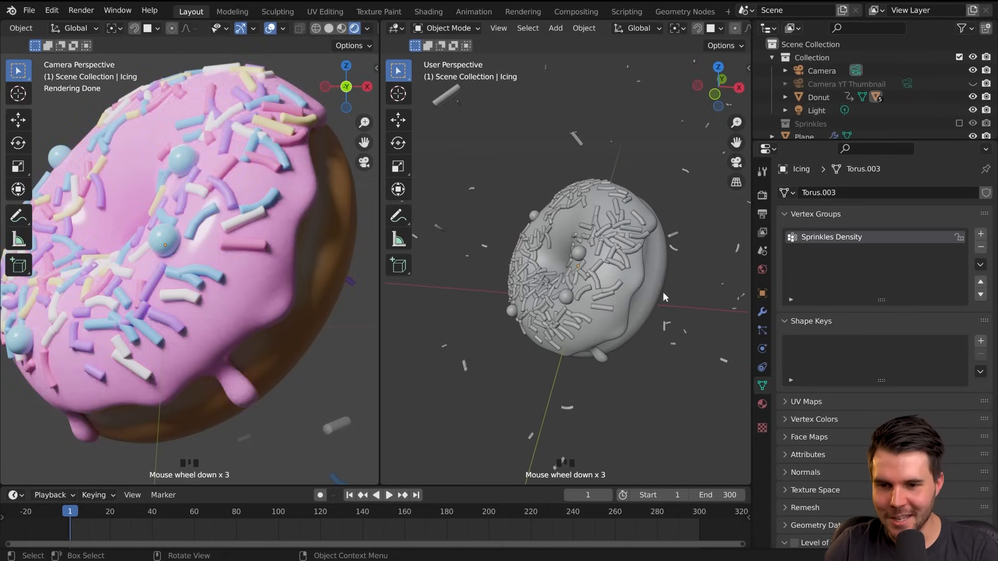
scroll(572, 281, "down", 10)
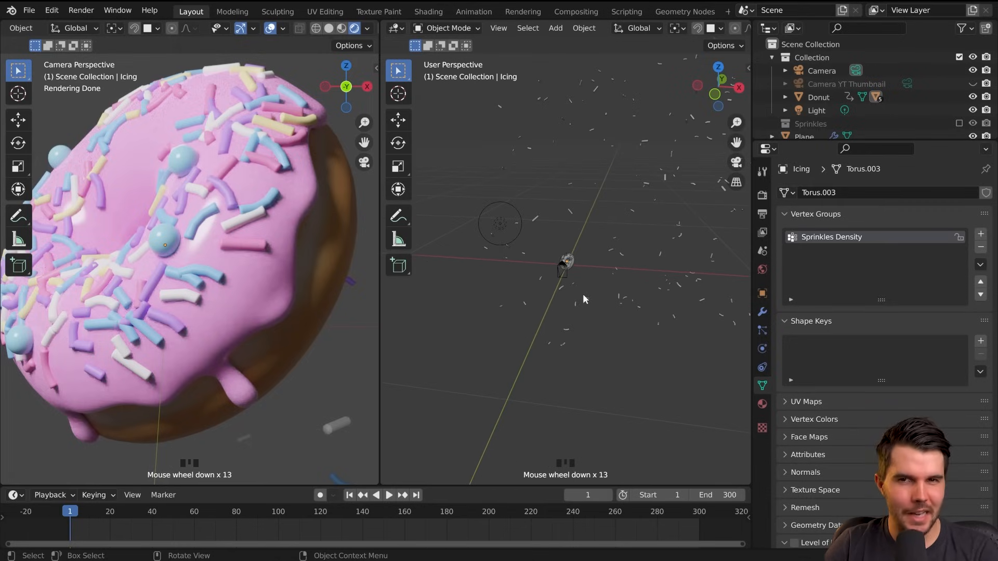
- Move the light high and far from the donut, and enlarge it to a 2.54 m radius with 4915.7 W power
left_click(564, 256)
scroll(578, 273, "up", 4)
middle_click_drag(578, 272, 594, 263)
scroll(594, 263, "down", 2)
key("g")
left_click(471, 179)
left_click_drag(917, 302, 975, 283)
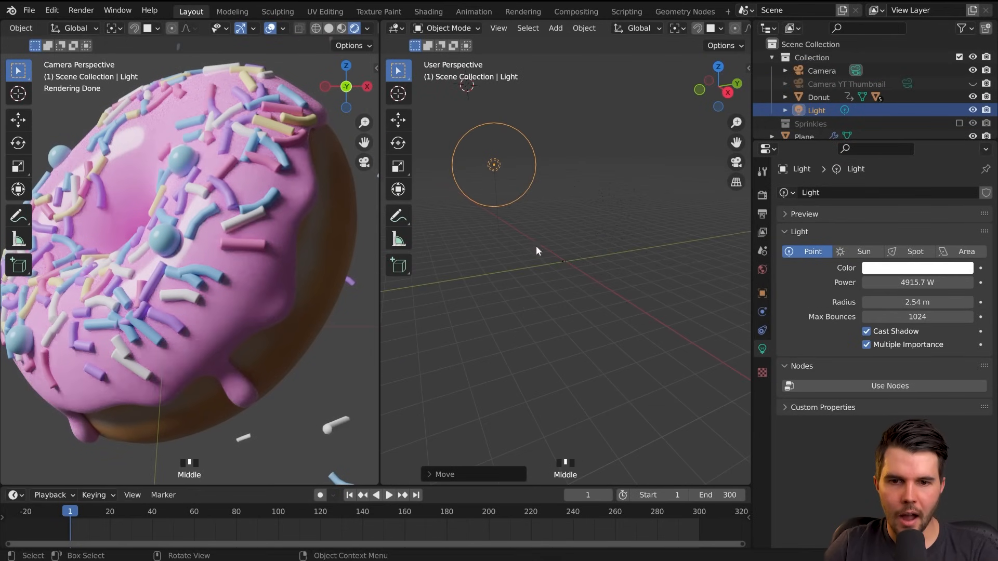
- Move the enlarged light around the donut, adjust its height along Z, and check the result in the full camera frame
key("g")
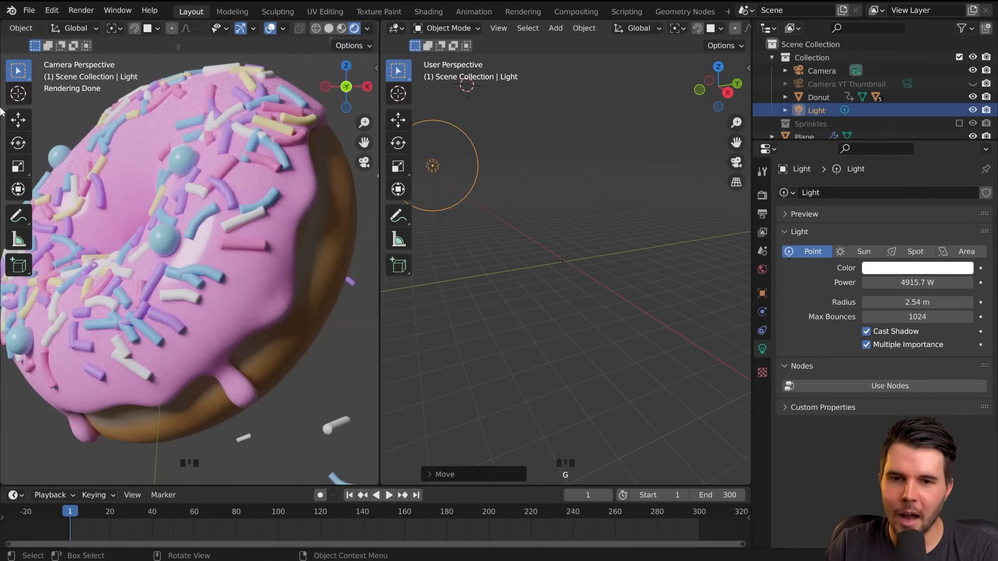
middle_click_drag(468, 213, 513, 231)
scroll(540, 219, "down", 5)
key("g")
key("z")
left_click(560, 206)
scroll(537, 228, "down", 2)
scroll(261, 252, "down", 6)
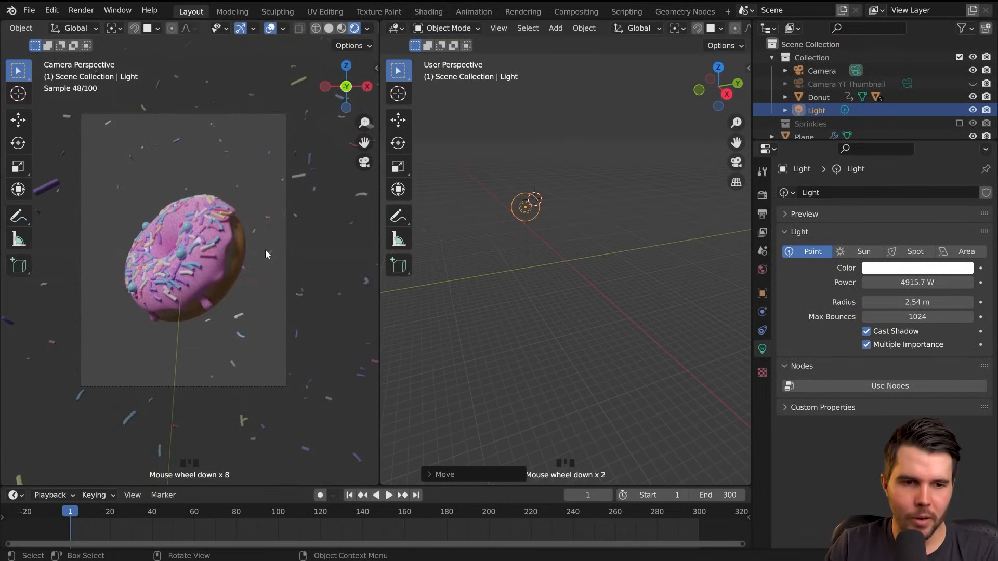
scroll(595, 262, "up", 5)
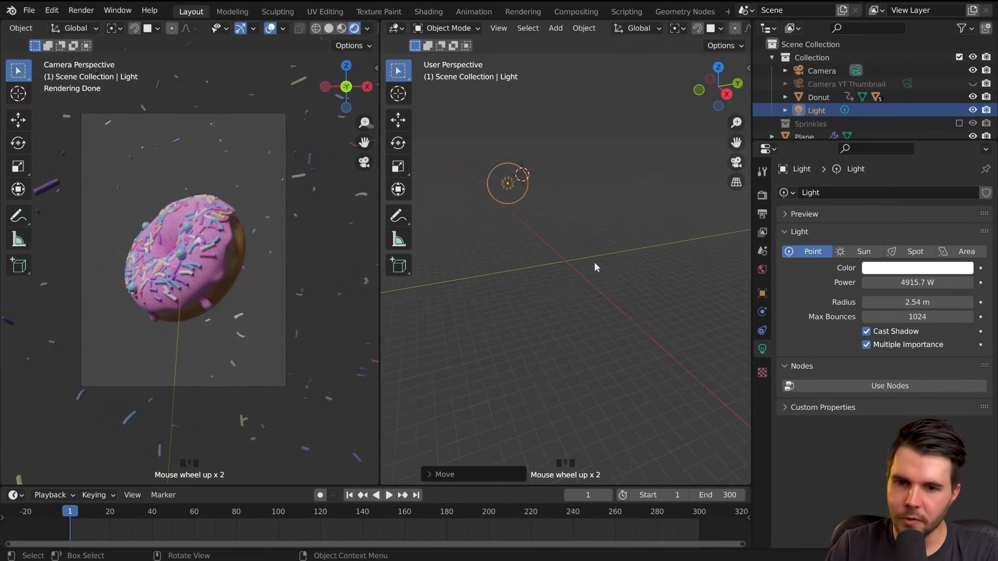
- Shift the light between low and high positions beside the donut to compare the shading, leaving it raised above the ground
middle_click_drag(563, 255, 551, 236)
scroll(586, 239, "down", 2)
key("g")
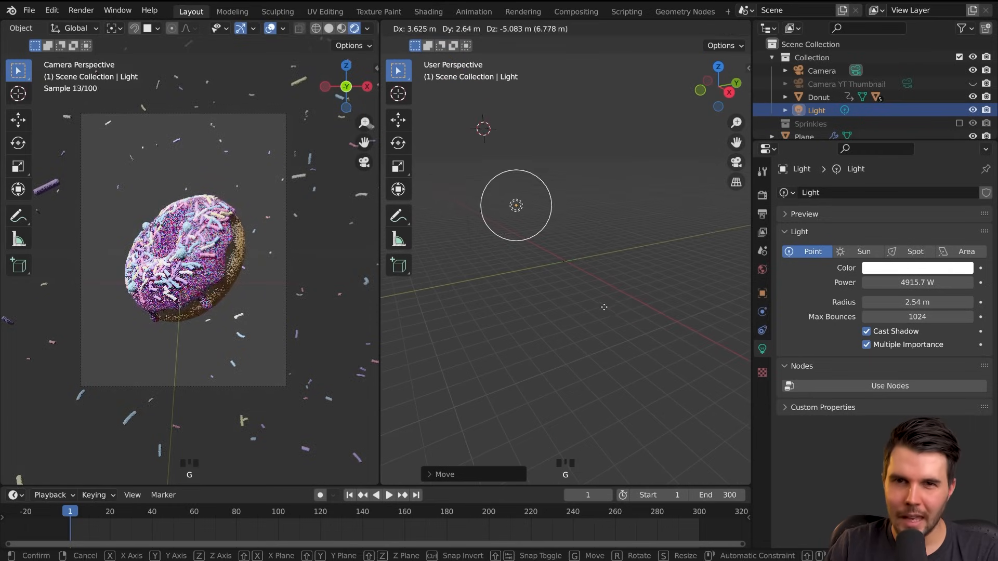
left_click(554, 242)
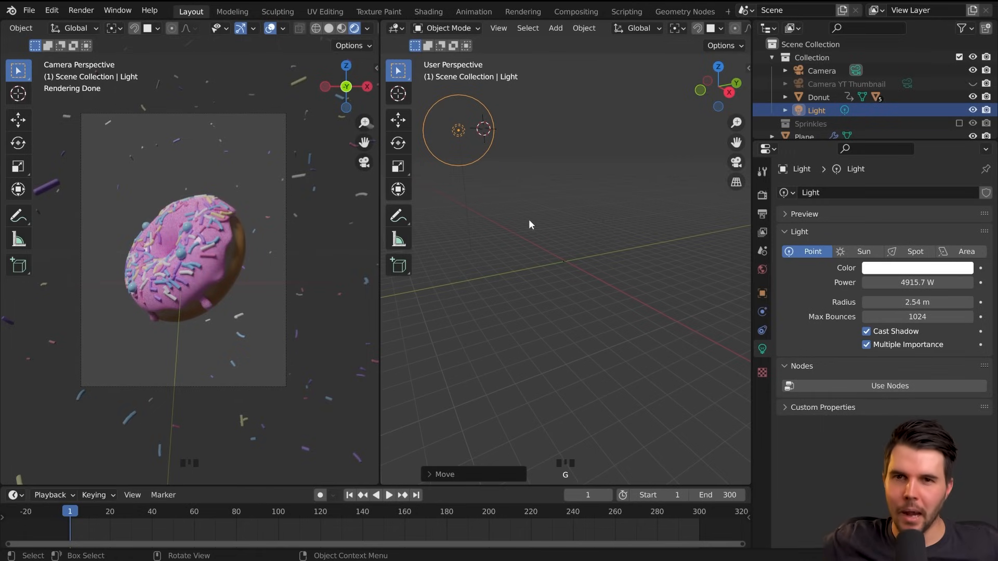
scroll(513, 161, "up", 2)
scroll(510, 156, "down", 2)
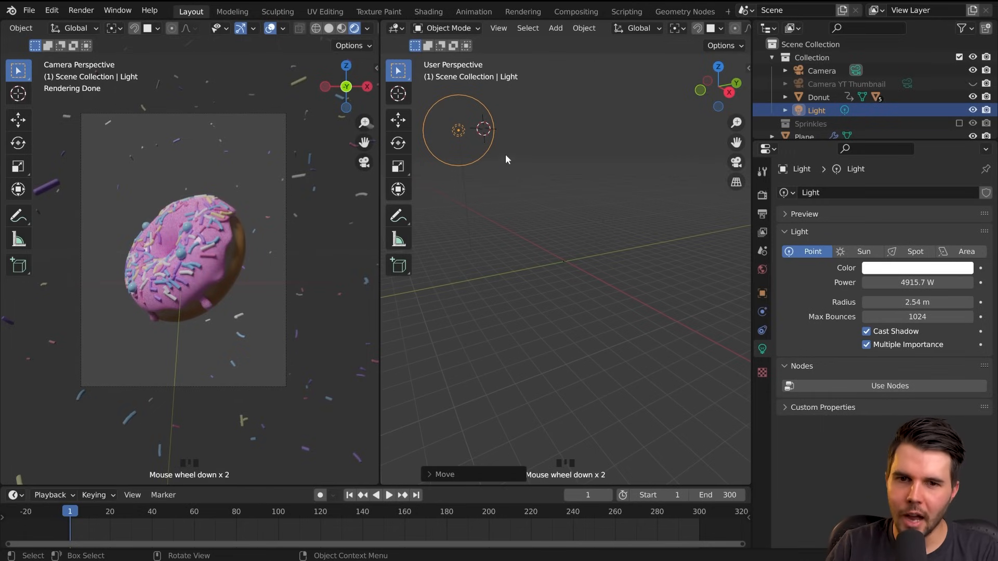
key("g")
left_click(570, 229)
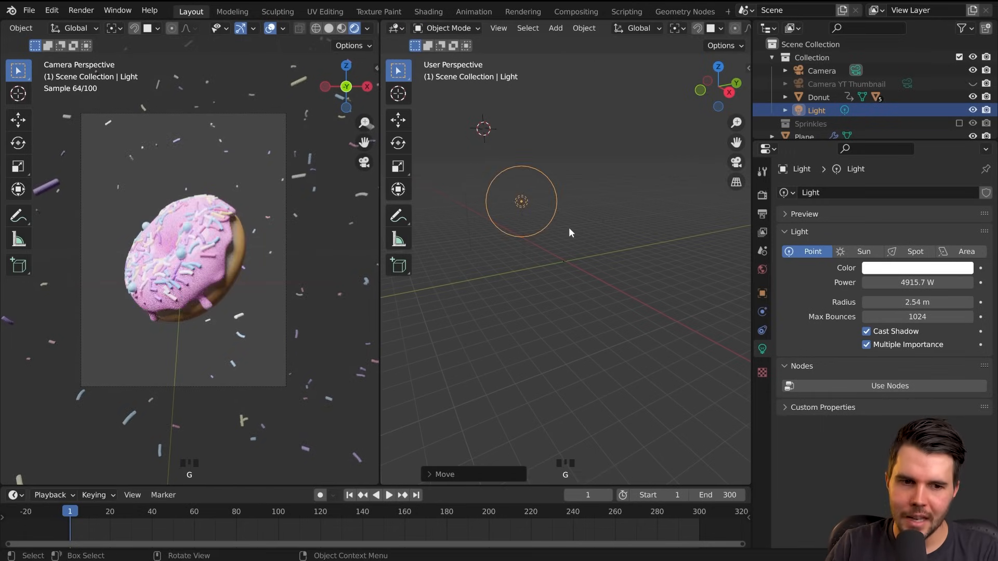
scroll(569, 226, "up", 2)
key("g")
left_click(562, 212)
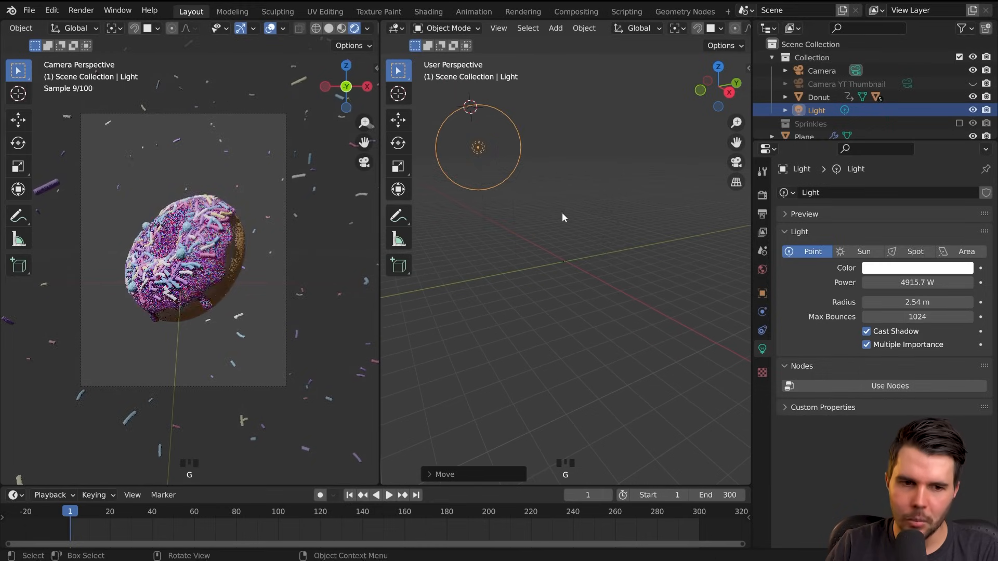
- Slide the light along the X axis to change how far it sits to the donut's side
middle_click_drag(427, 267, 443, 227)
key("g")
key("x")
key("x")
left_click(577, 229)
mouse_move(577, 230)
middle_mouse_down()
mouse_move(576, 217)
mouse_move(596, 224)
middle_mouse_up()
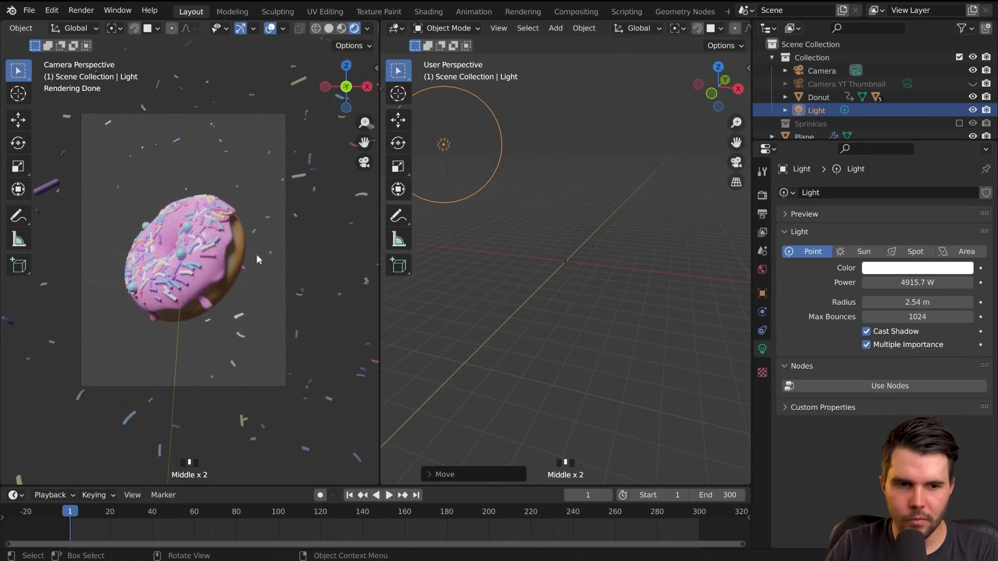
- Test a 3.42 m light radius against the donut's highlights, and settle on a 2.75 m radius
scroll(218, 244, "up", 2)
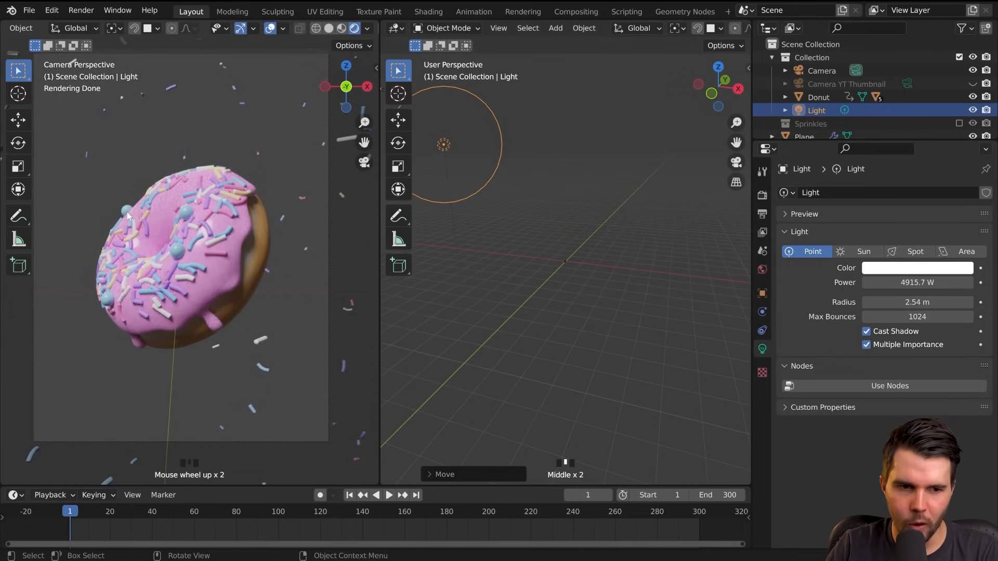
scroll(568, 263, "down", 2)
middle_click_drag(569, 263, 588, 265)
left_click_drag(941, 302, 974, 302)
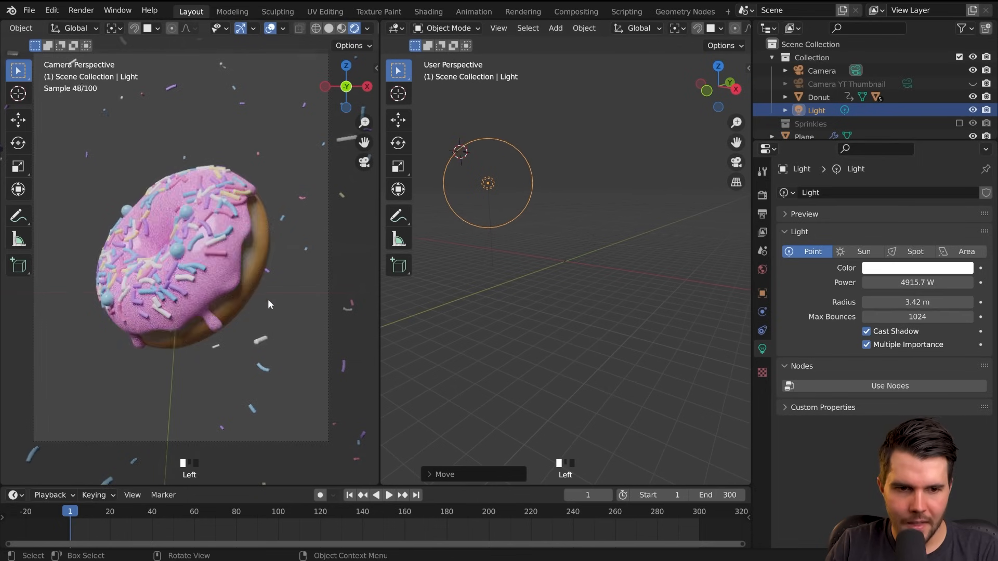
scroll(284, 298, "up", 7)
mouse_move(918, 302)
left_mouse_down()
mouse_move(940, 302)
mouse_move(917, 302)
left_mouse_up()
- In the top view, move the light back along Y and outward along negative X until it sits directly beside the donut
scroll(533, 244, "down", 4)
middle_click_drag(532, 243, 492, 284)
scroll(491, 281, "up", 4)
key("KP_7")
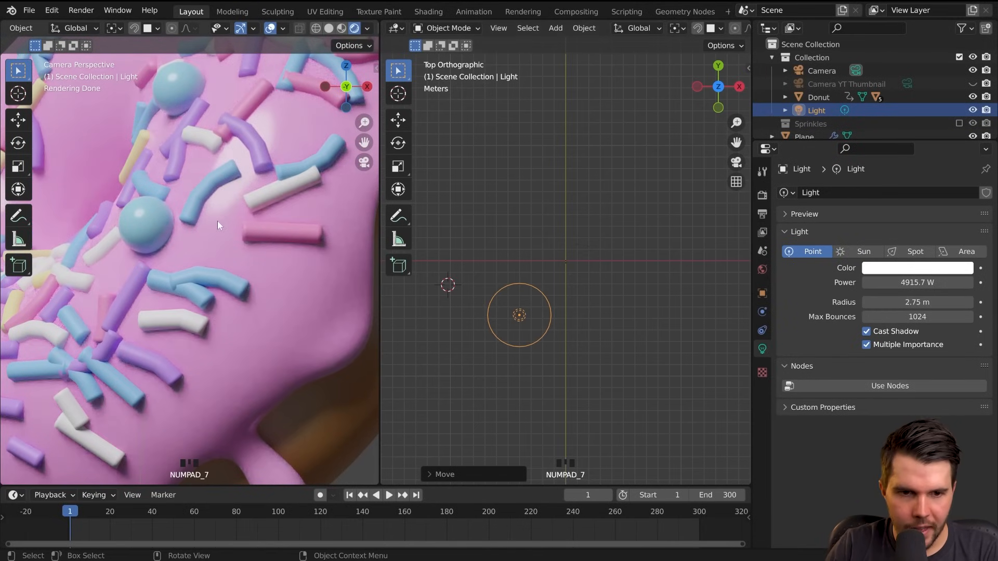
scroll(217, 218, "down", 4)
key("g")
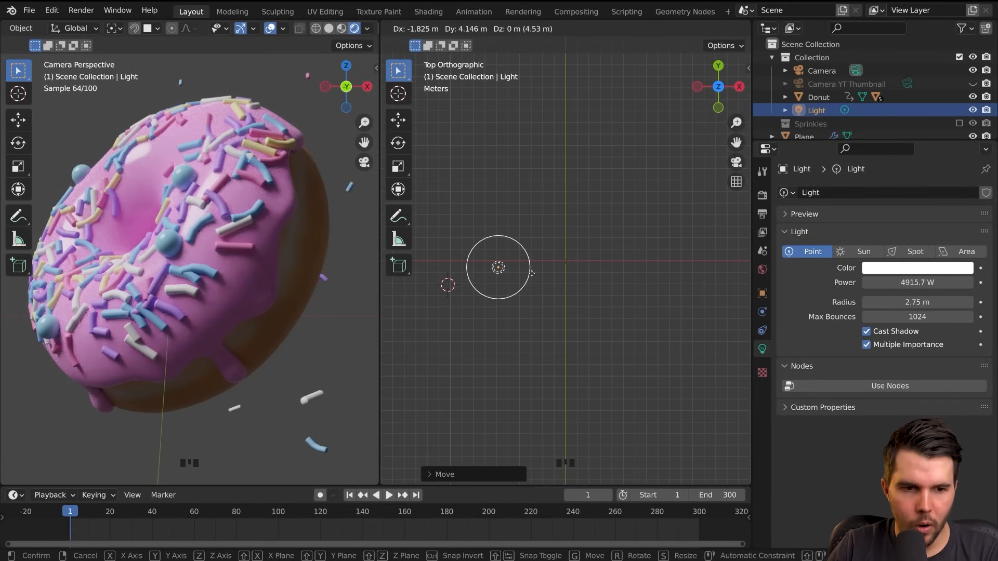
left_click(532, 273)
scroll(206, 253, "down", 2)
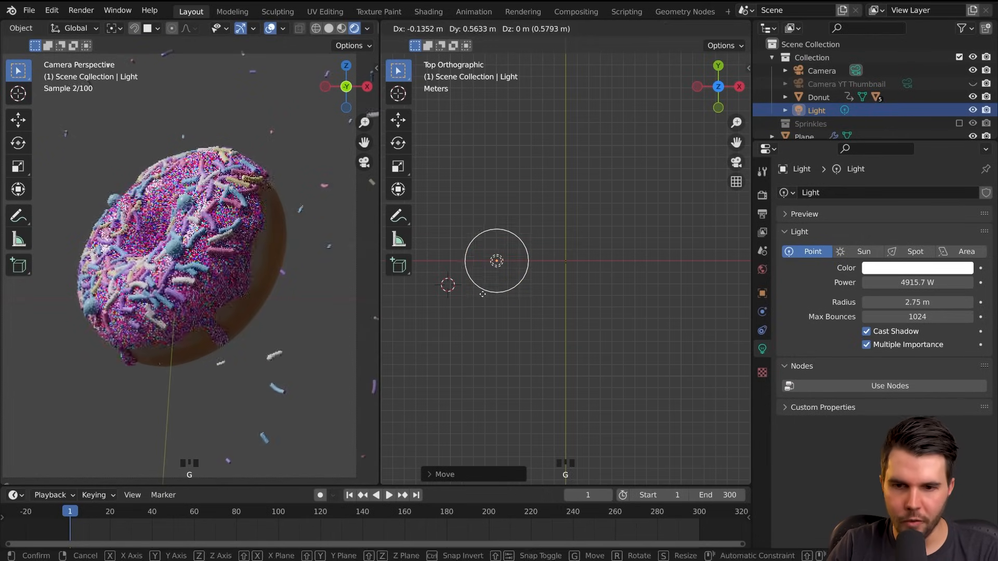
scroll(541, 300, "up", 5)
scroll(568, 312, "down", 4)
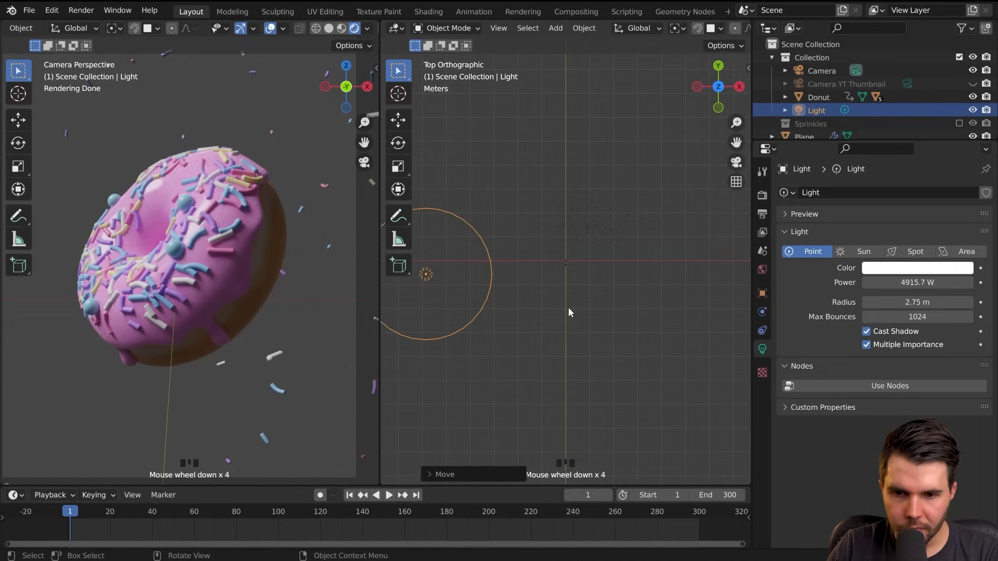
- Annotate around the donut in the top view to illustrate the light's direction, and erase the annotation strokes
scroll(568, 312, "up", 3)
key("g")
right_click(555, 292)
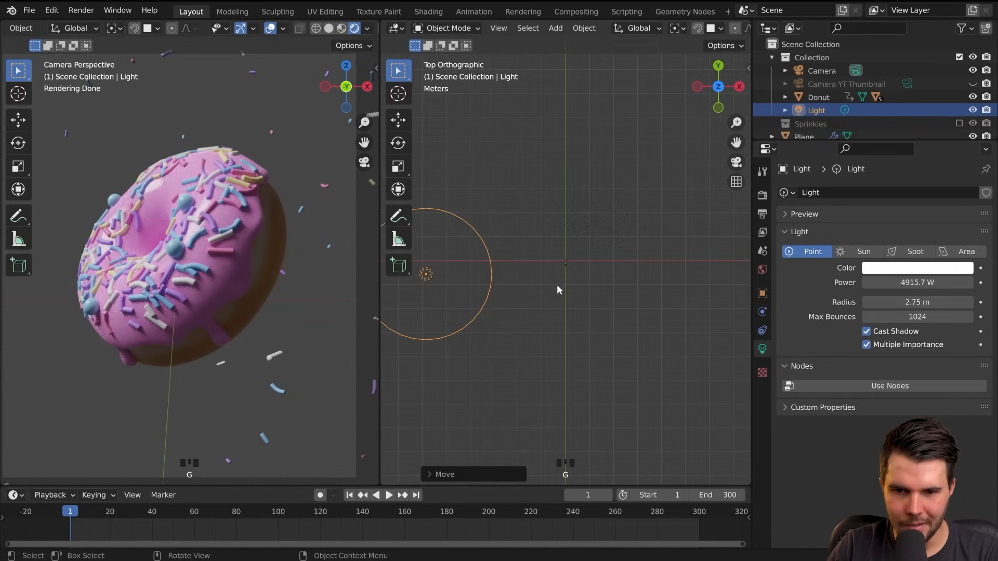
scroll(568, 279, "up", 6)
mouse_move(566, 275)
left_mouse_down()
mouse_move(565, 262)
mouse_move(460, 251)
left_mouse_up()
right_click_drag(510, 263, 559, 248)
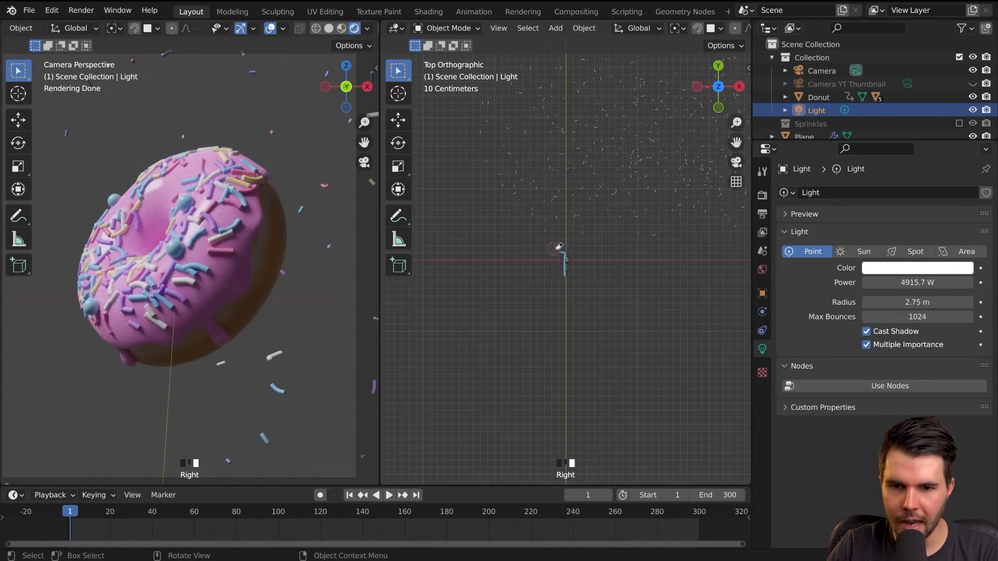
- Move the light slightly toward the camera along the Y axis and set its power to 5063.9 W
scroll(516, 298, "down", 3)
key("g")
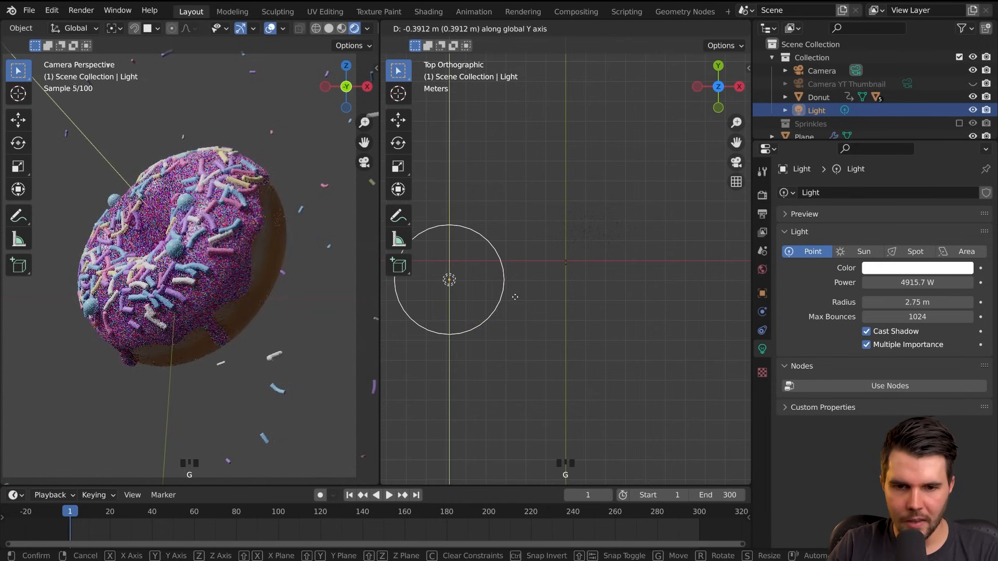
left_click(515, 297)
scroll(319, 288, "up", 2)
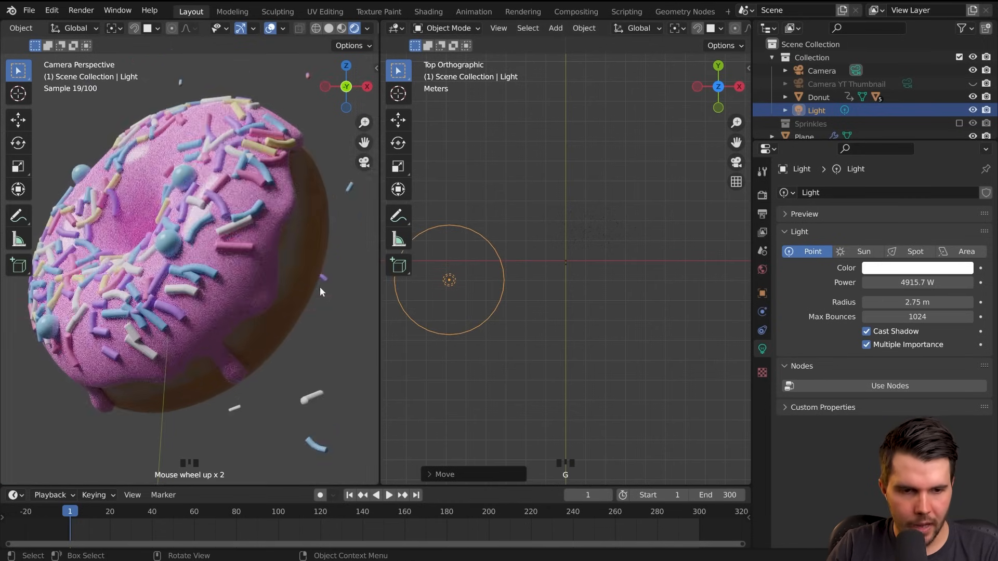
scroll(294, 281, "down", 3)
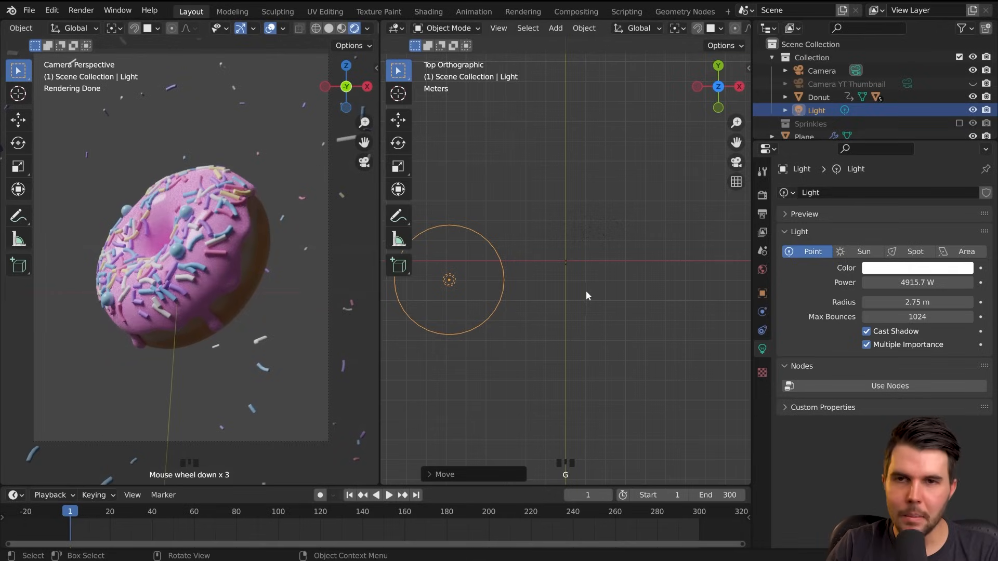
mouse_move(918, 282)
left_mouse_down()
mouse_move(943, 283)
mouse_move(914, 283)
left_mouse_up()
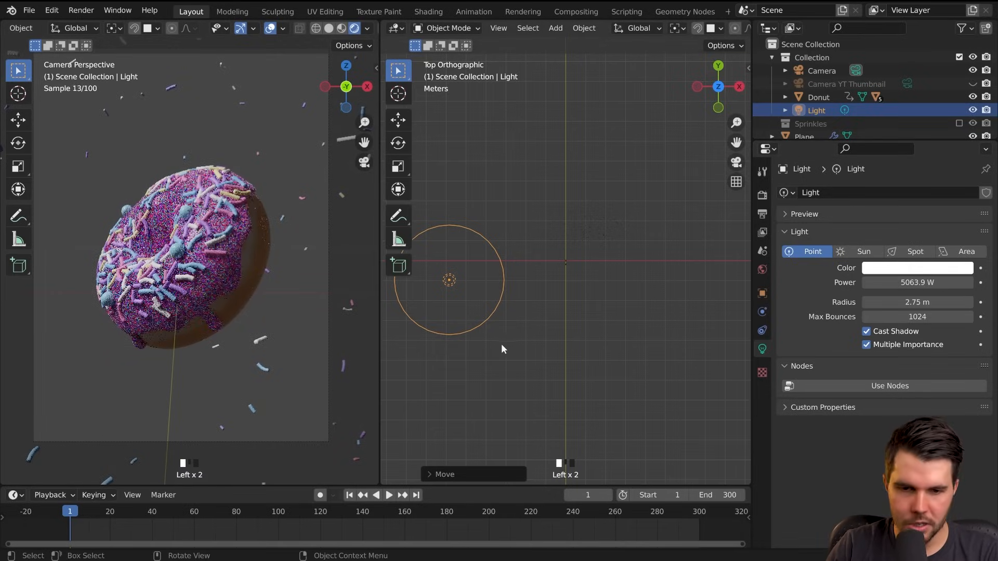
- Leave the top view for an angled perspective and try a different height for the light beside the donut
middle_click_drag(523, 273, 546, 211)
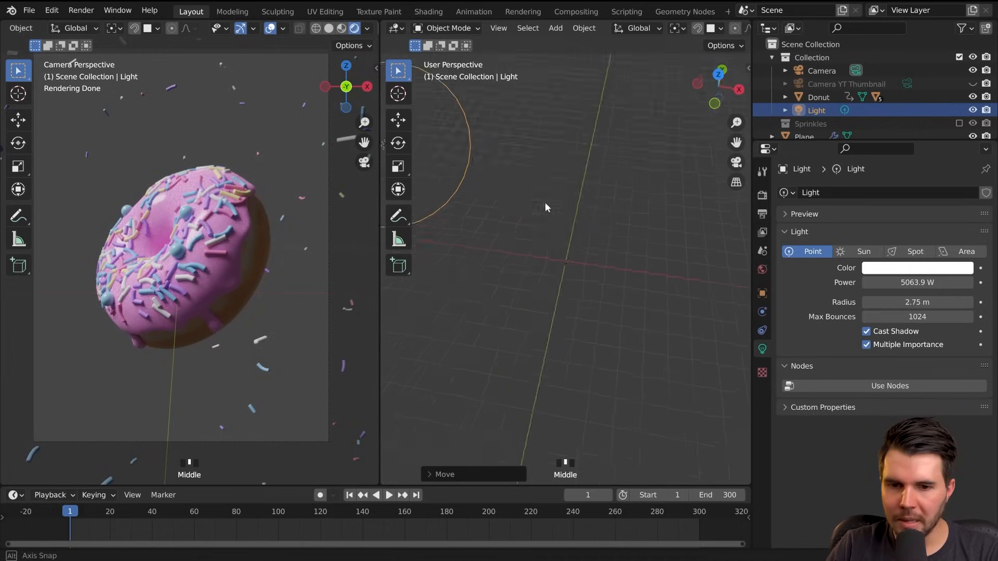
scroll(545, 142, "down", 2)
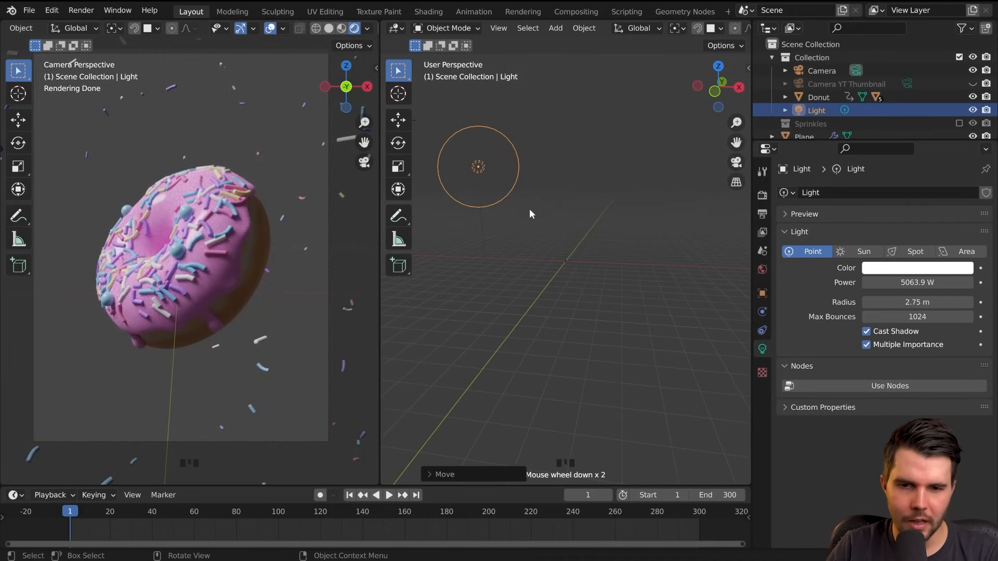
scroll(258, 265, "up", 2)
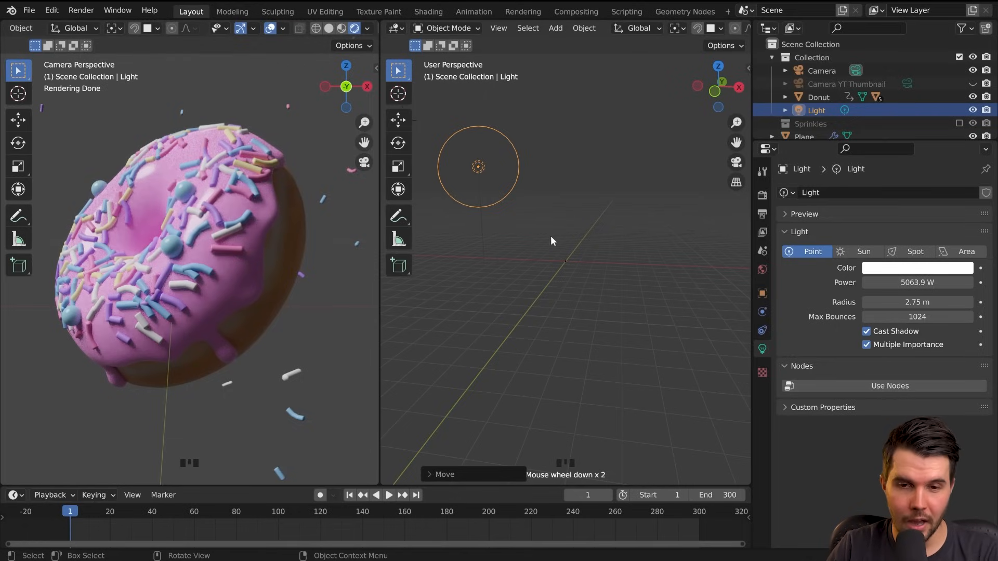
middle_click_drag(568, 216, 500, 191)
key("g")
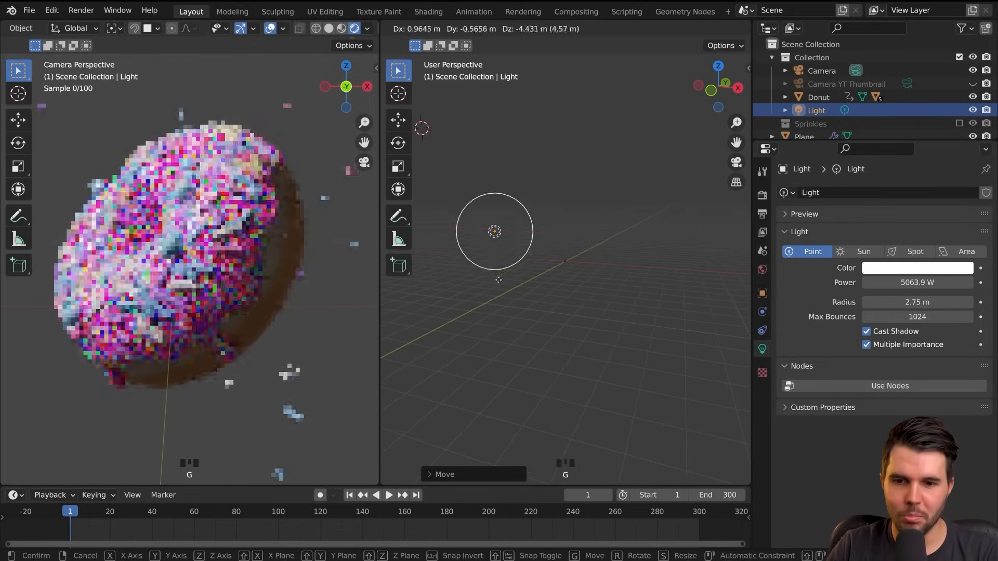
middle_click_drag(468, 245, 528, 235)
left_click(528, 238)
- Duplicate the light and place the copy low on the opposite side of the donut, toward the camera
scroll(529, 235, "down", 1)
scroll(504, 220, "down", 1)
key("shift+d")
left_click(676, 314)
middle_click_drag(676, 315, 611, 248)
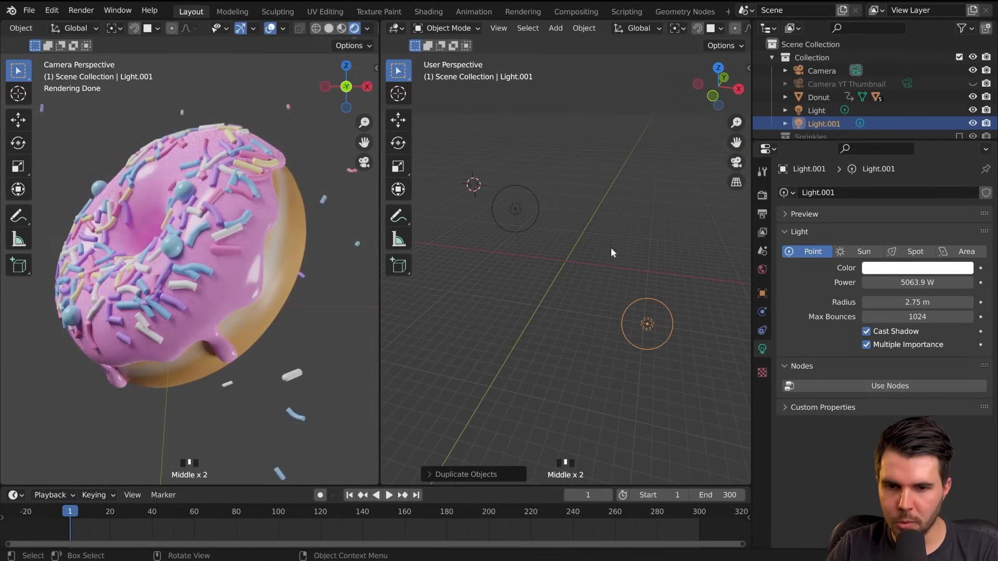
middle_click_drag(609, 329, 676, 362)
left_click(654, 351)
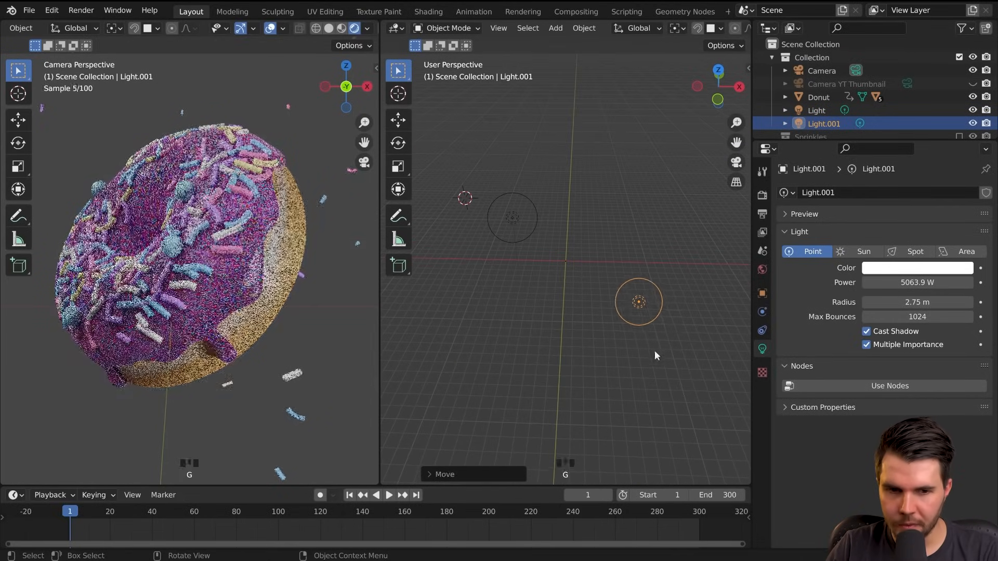
mouse_move(654, 351)
middle_mouse_down()
mouse_move(606, 361)
mouse_move(730, 276)
mouse_move(534, 282)
mouse_move(679, 332)
mouse_move(663, 351)
middle_mouse_up()
key("g")
left_click(661, 367)
- Set the duplicated light to a 4.93 m radius and 1214.8 W power, and reselect the original light
left_click_drag(918, 302, 967, 302)
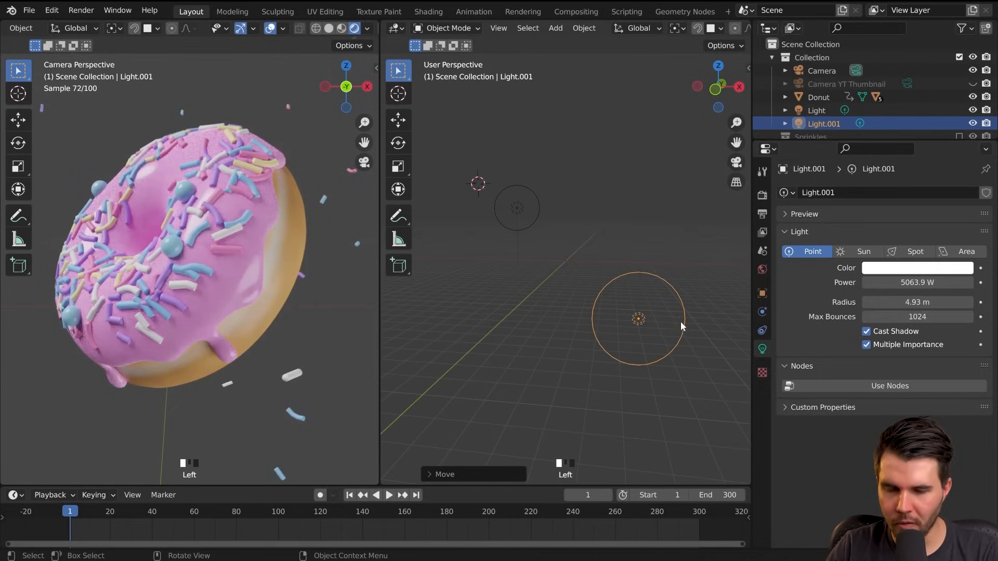
left_click_drag(917, 282, 784, 283)
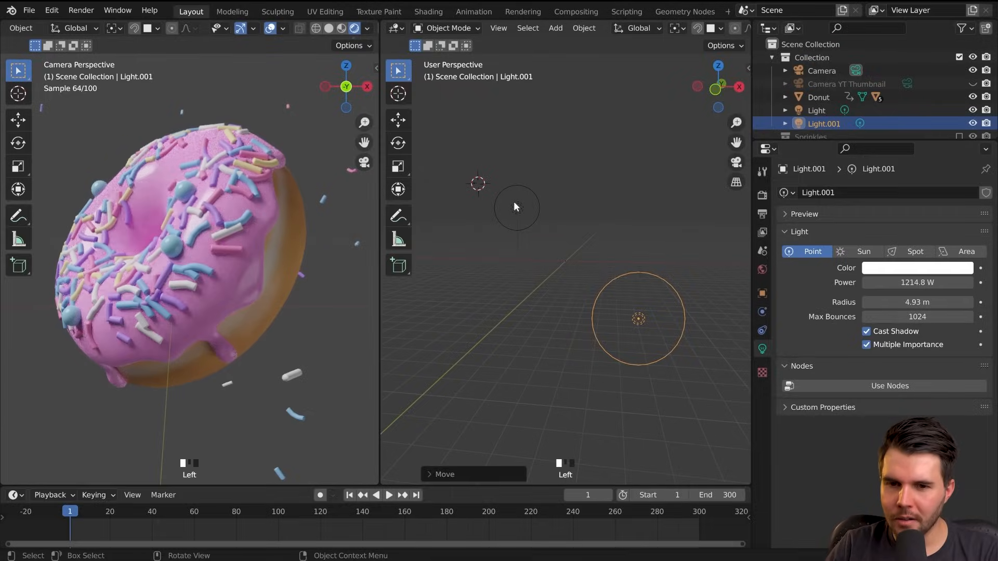
left_click(517, 209)
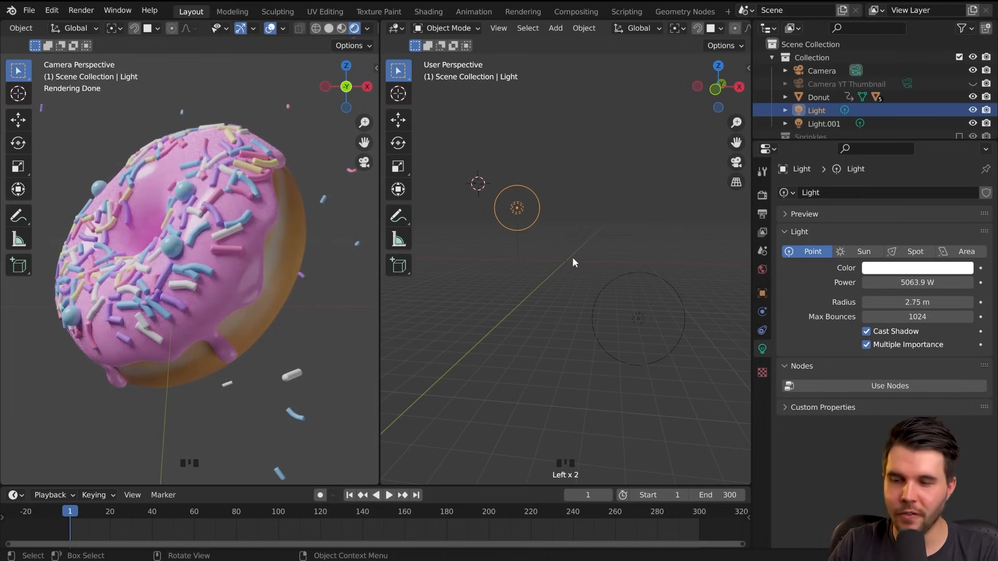
- Try a power of 50064 W on the original light and undo the change
left_click(884, 282)
left_click(871, 282)
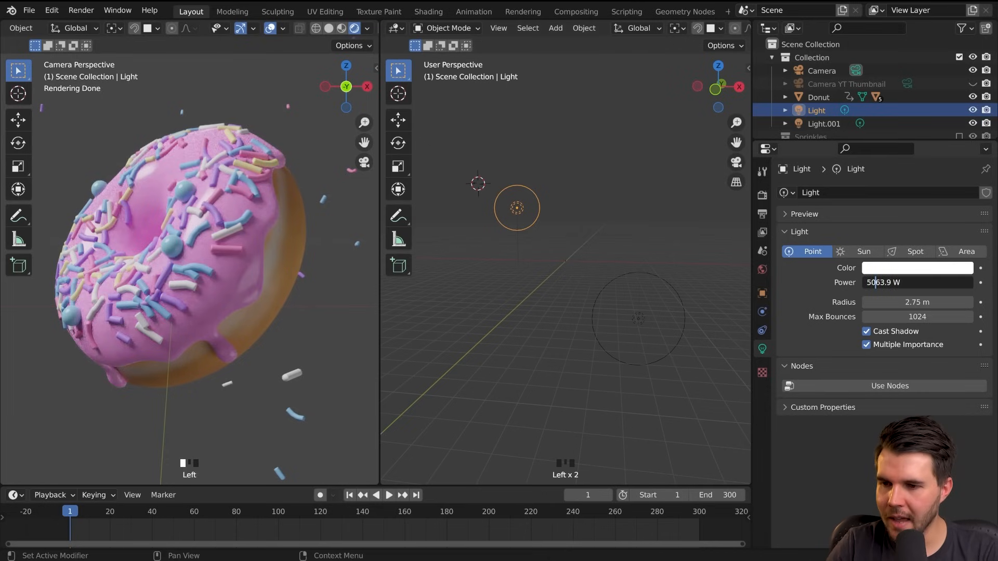
type("0")
left_click(444, 273)
key("ctrl+z")
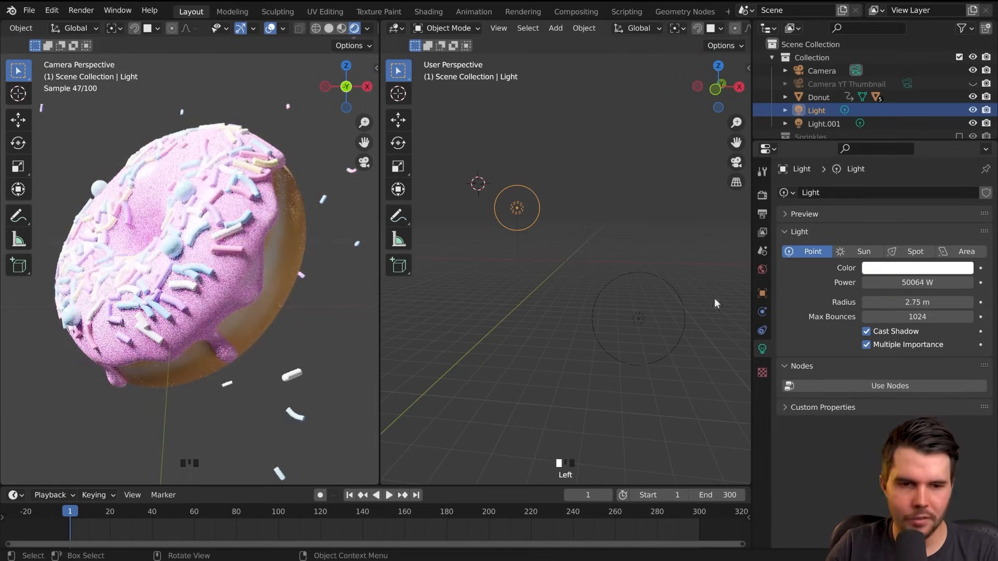
- Try a power of 5014.8 W on the lower fill light, and settle on 916.3 W
left_click(678, 306)
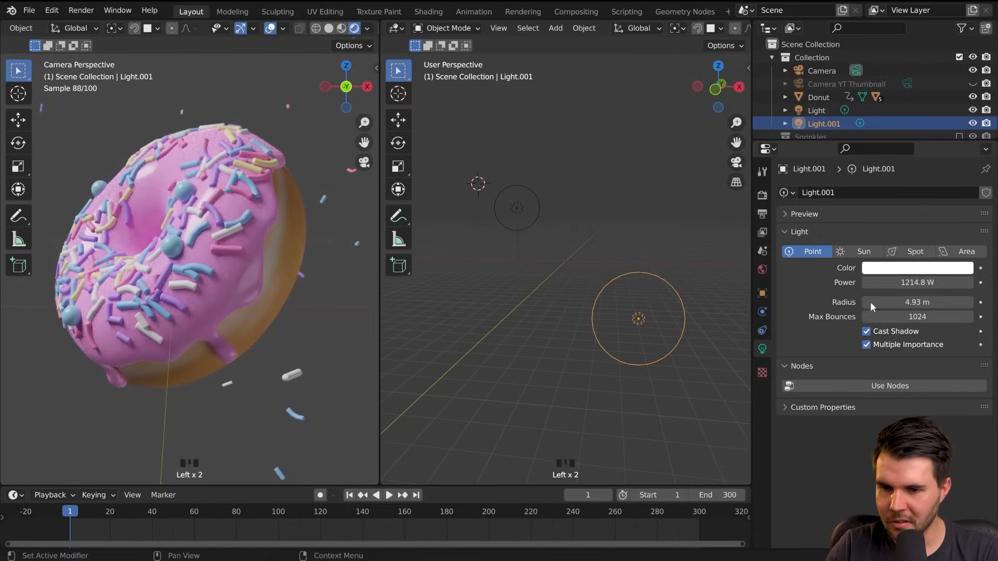
double_click(884, 282)
left_click_drag(876, 282, 866, 282)
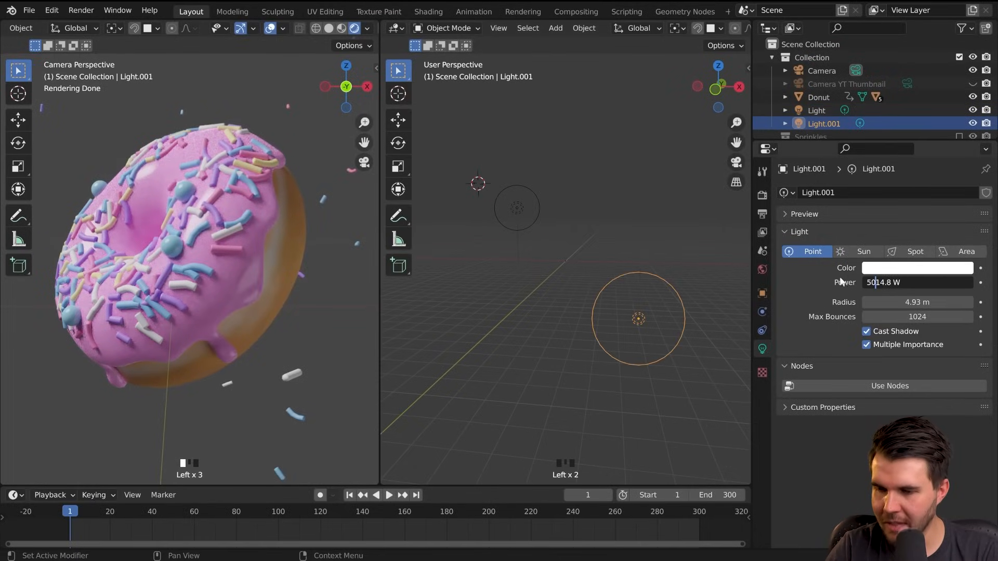
key("Return")
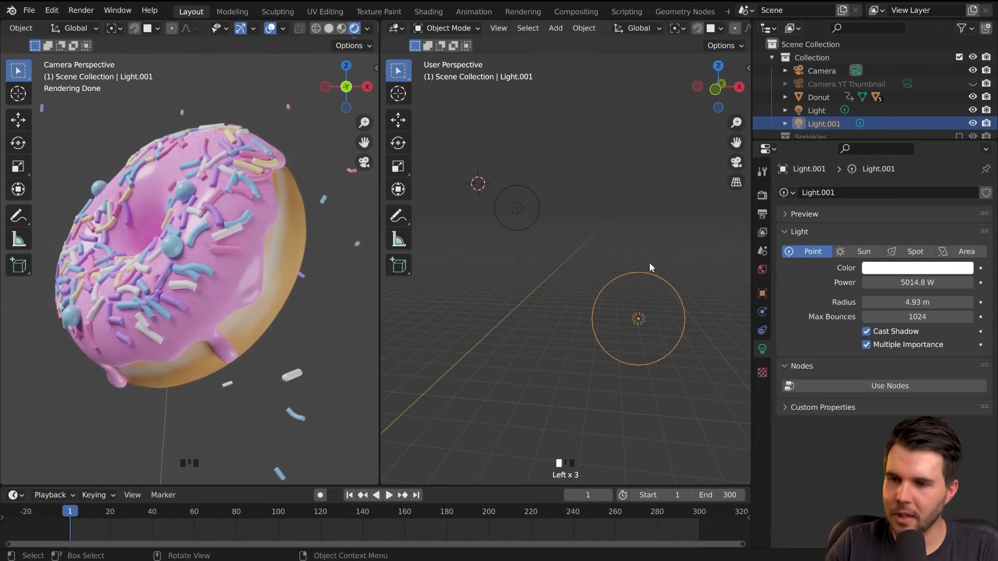
left_click(918, 282)
left_click_drag(875, 283, 866, 283)
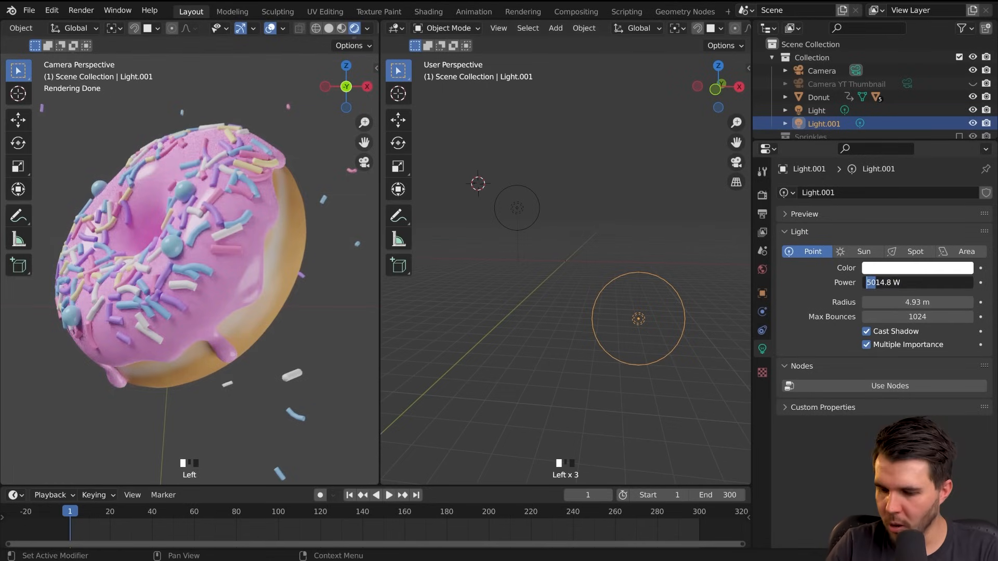
left_click(839, 277)
left_click_drag(909, 283, 884, 283)
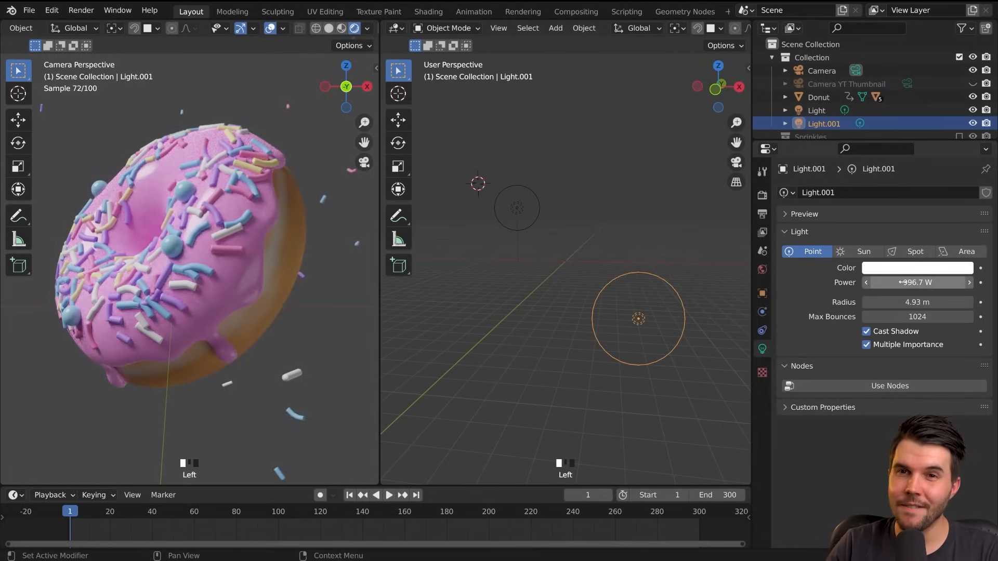
left_click_drag(884, 282, 874, 283)
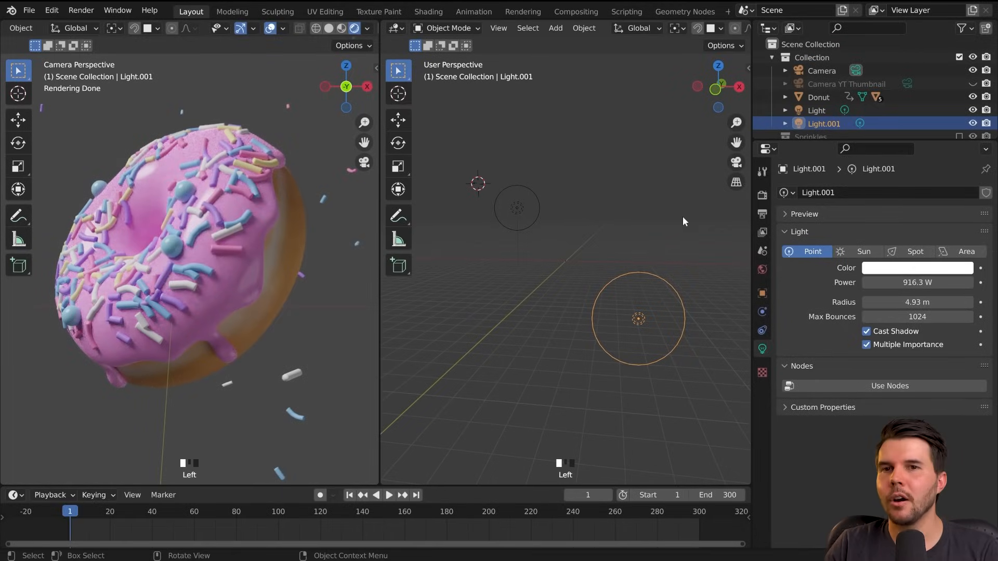
- Move the fill light slightly lower and closer to the donut's centre line in the front orthographic view
middle_click_drag(675, 270, 639, 288)
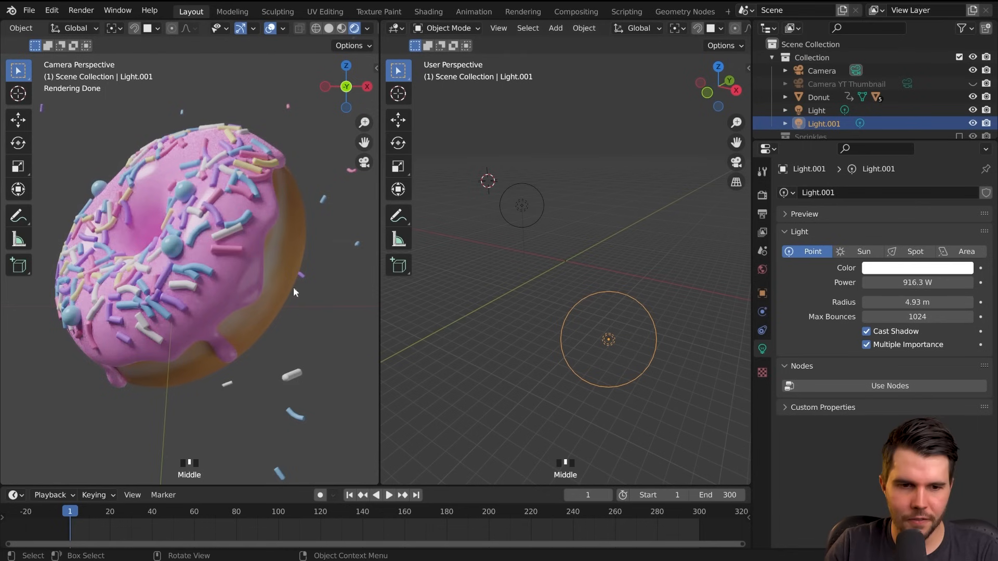
scroll(327, 300, "up", 2)
key("KP_1")
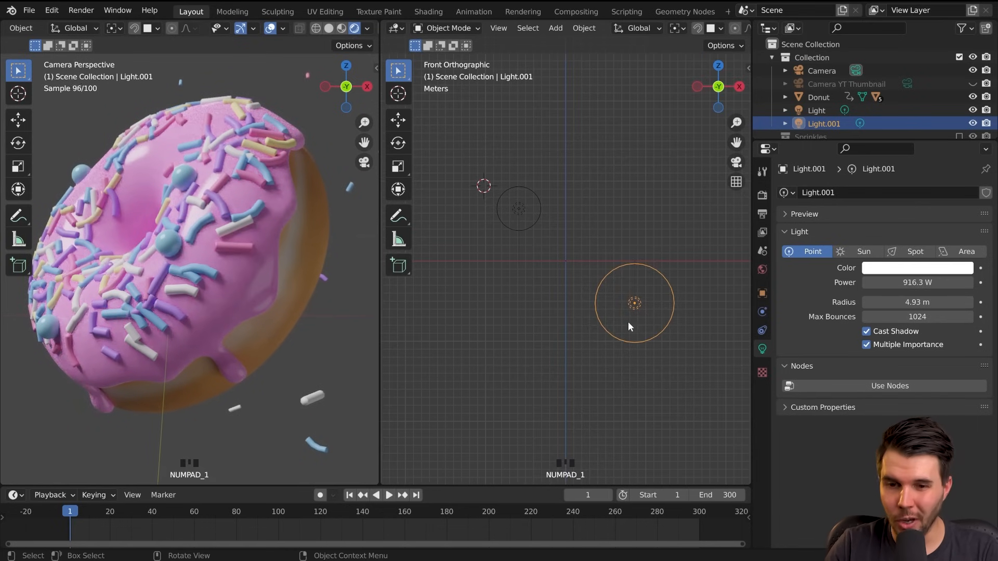
key("g")
left_click(618, 337)
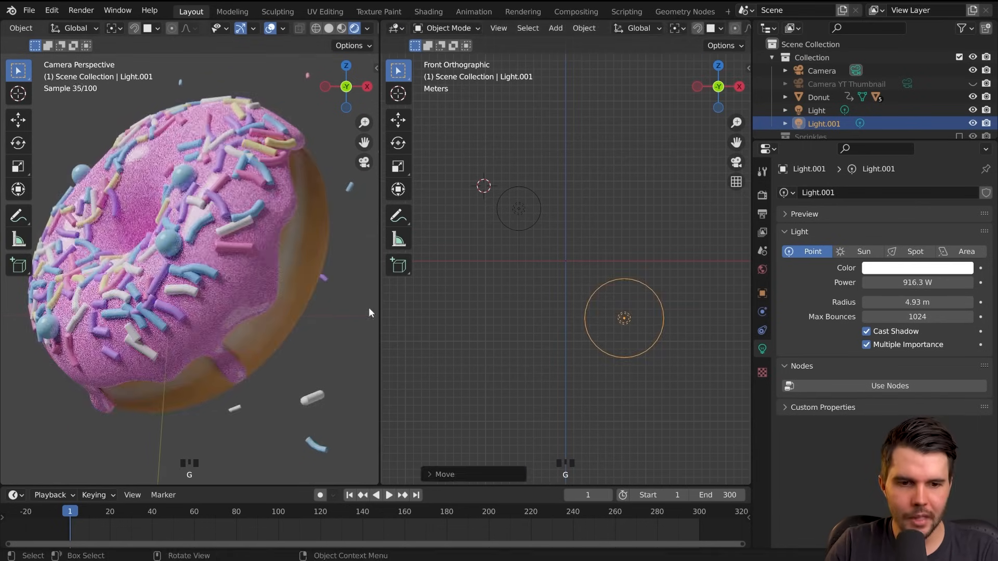
scroll(274, 322, "down", 2)
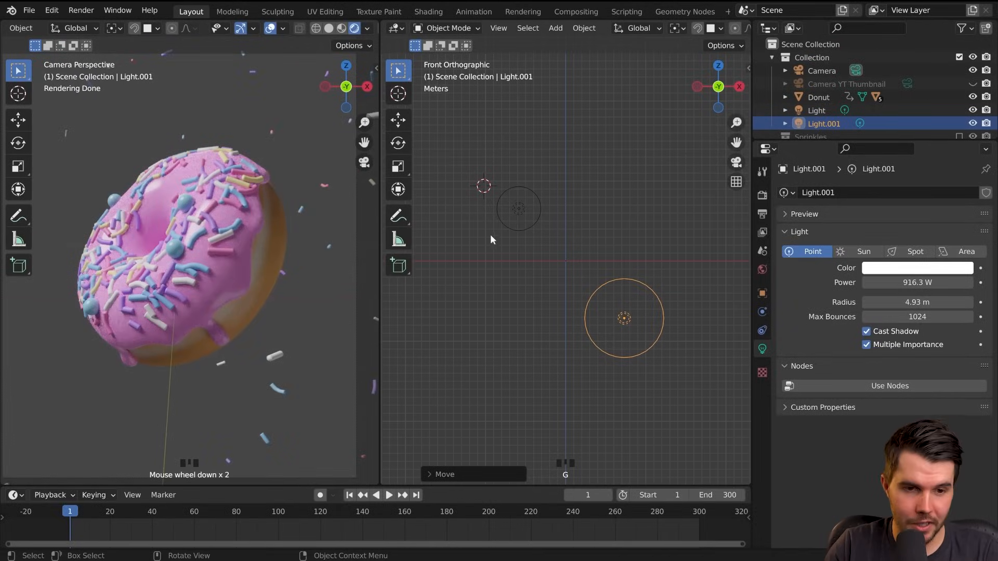
- Open the world settings and hide both lights so only the world background lights the donut
left_click(763, 270)
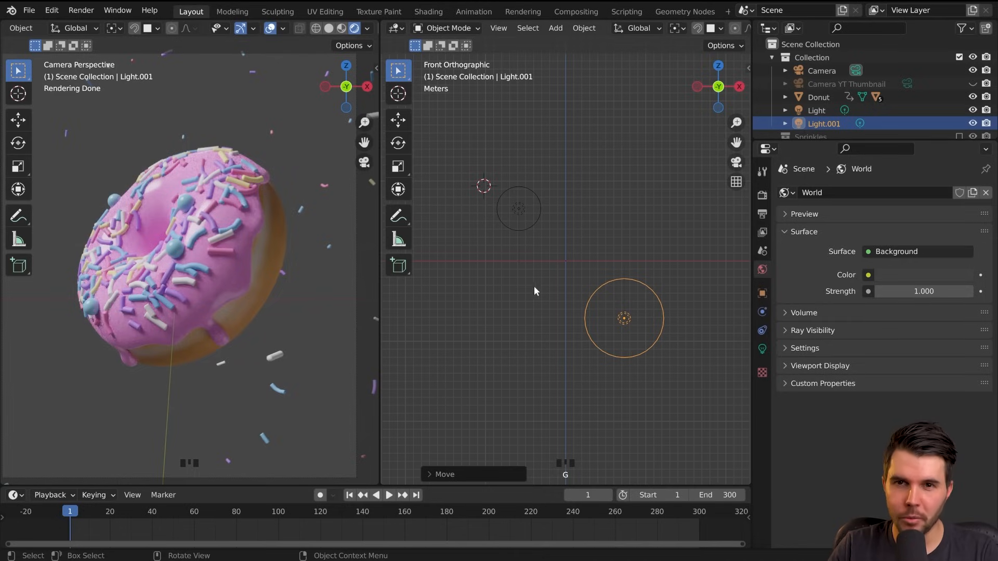
key("h")
left_click(540, 211)
key("h")
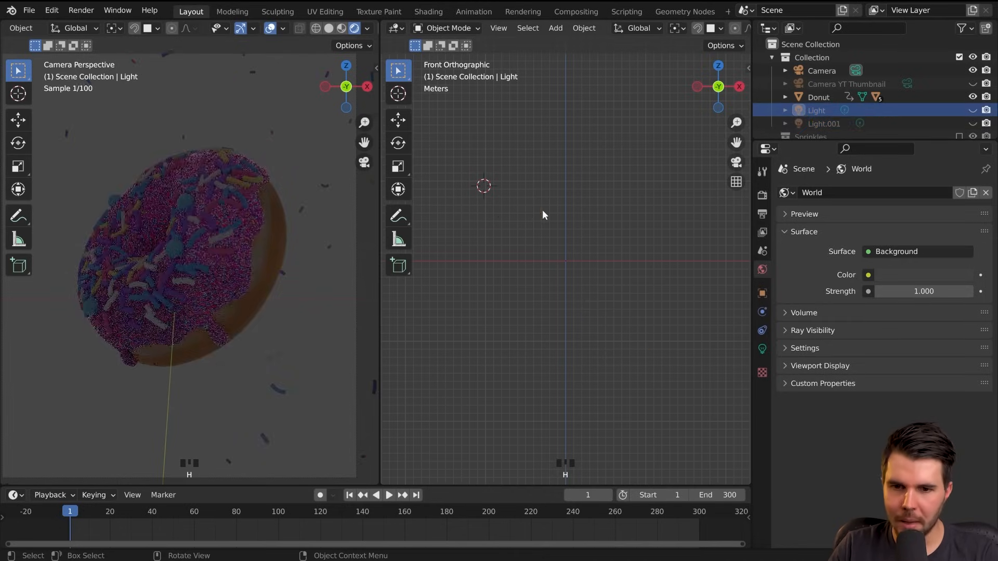
scroll(212, 357, "up", 2)
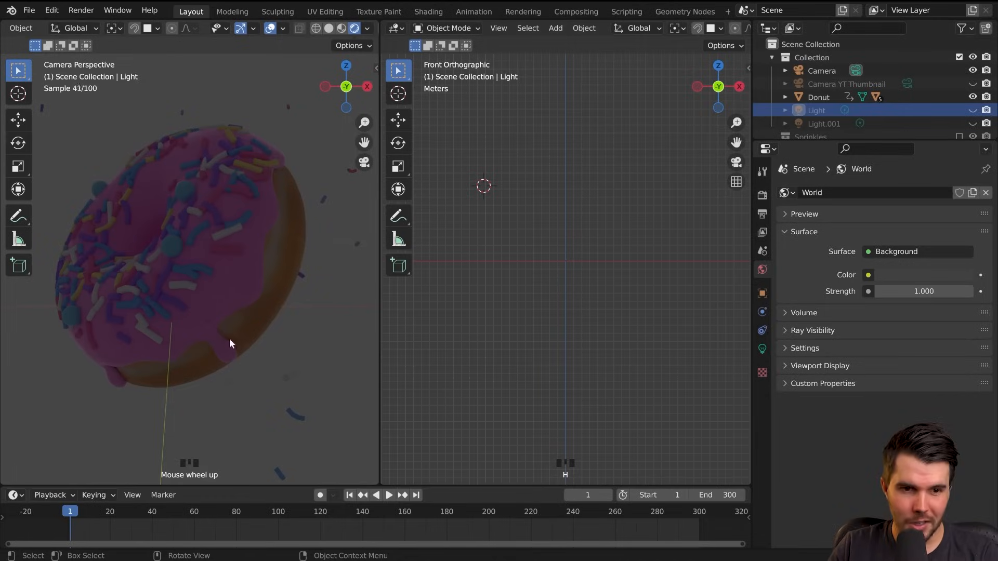
scroll(214, 303, "down", 1)
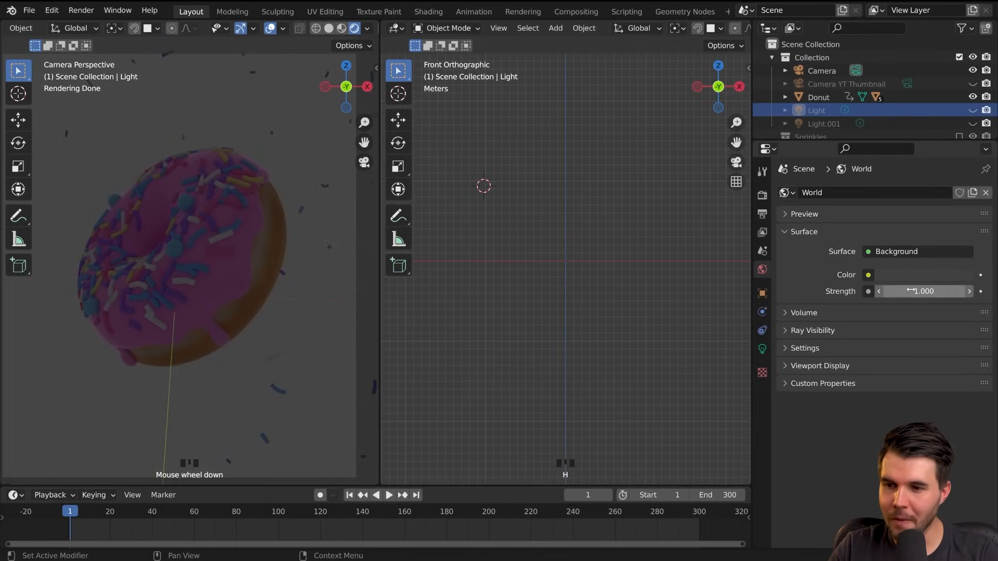
- Try a black world background colour with a value of 0, and restore the dark grey
left_click(912, 274)
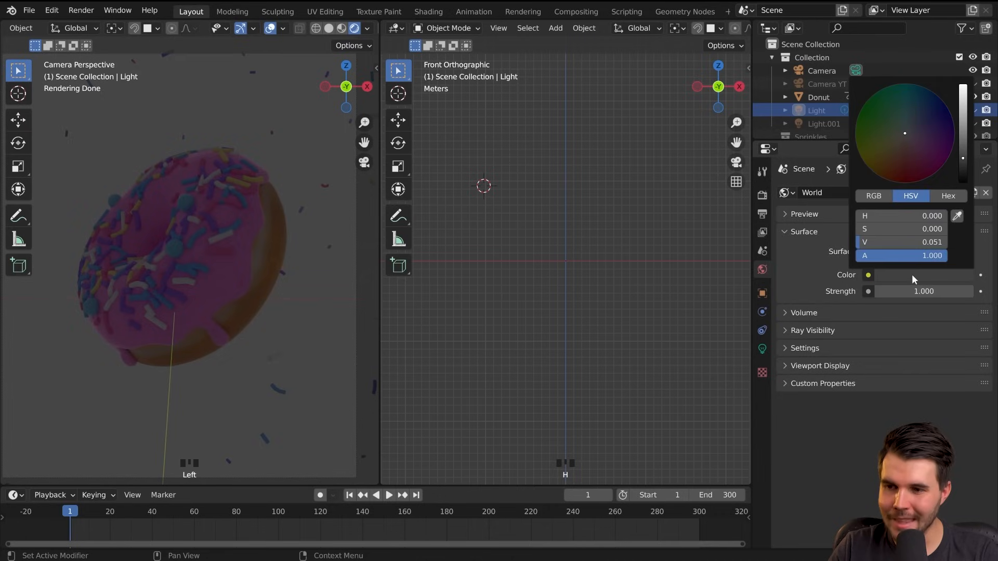
left_click(887, 242)
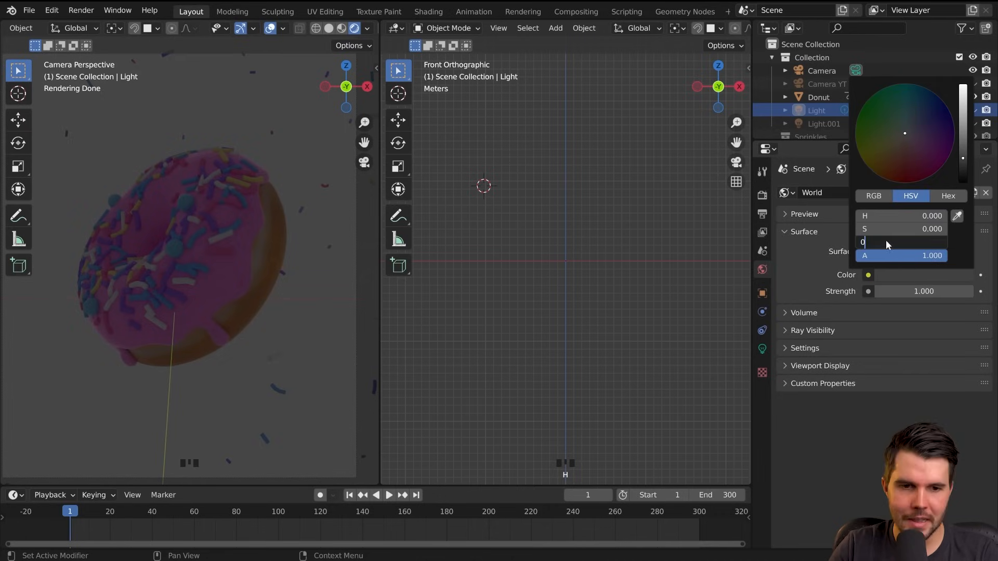
type("0")
key("Return")
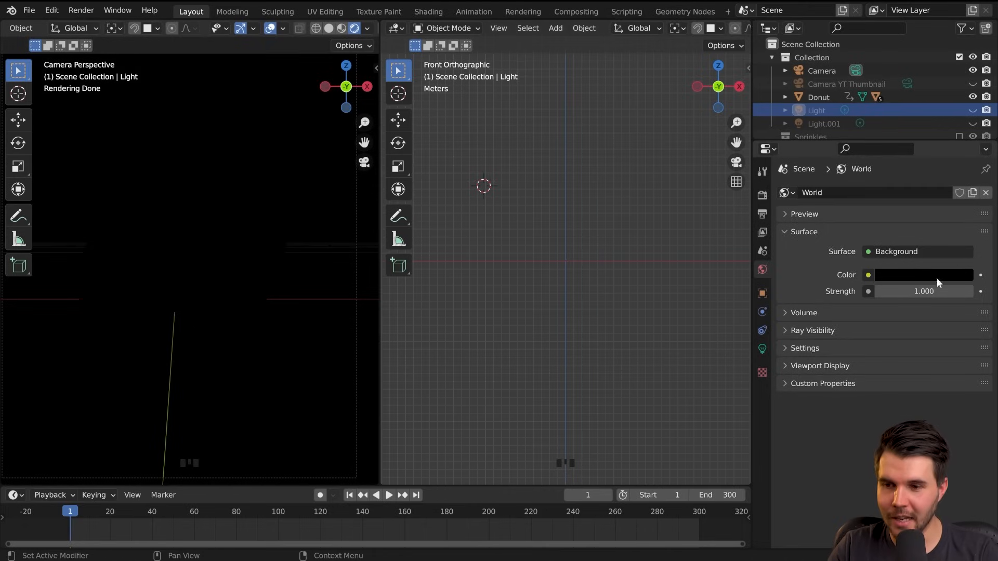
left_click(912, 273)
left_click(901, 272)
left_click_drag(964, 174, 963, 159)
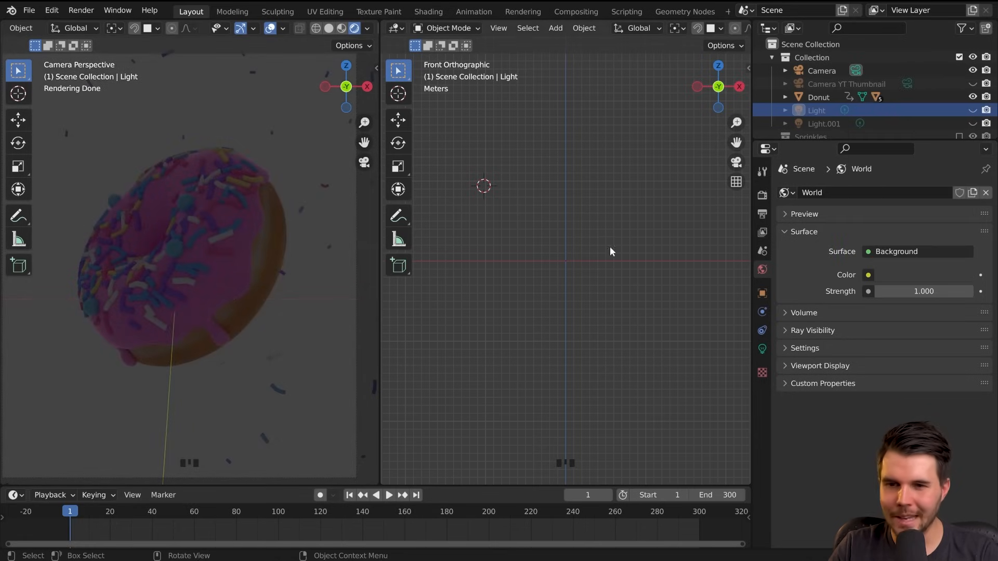
- Annotate a zoomed-out perspective of the scene with arrows pointing at the donut from several sides
scroll(138, 351, "down", 5)
mouse_move(207, 322)
middle_mouse_down()
mouse_move(138, 351)
mouse_move(194, 314)
middle_mouse_up()
scroll(114, 329, "up", 2)
scroll(115, 329, "down", 1)
scroll(194, 314, "up", 1)
mouse_move(90, 225)
left_mouse_down()
mouse_move(190, 253)
mouse_move(135, 260)
left_mouse_up()
mouse_move(271, 181)
left_mouse_down()
mouse_move(249, 229)
mouse_move(284, 220)
left_mouse_up()
left_click_drag(257, 279, 312, 327)
left_click_drag(262, 307, 301, 278)
left_click_drag(194, 345, 220, 338)
left_click_drag(181, 295, 192, 324)
- Erase the annotation arrows and return to the camera view with the whole frame in sight
right_click_drag(217, 314, 199, 365)
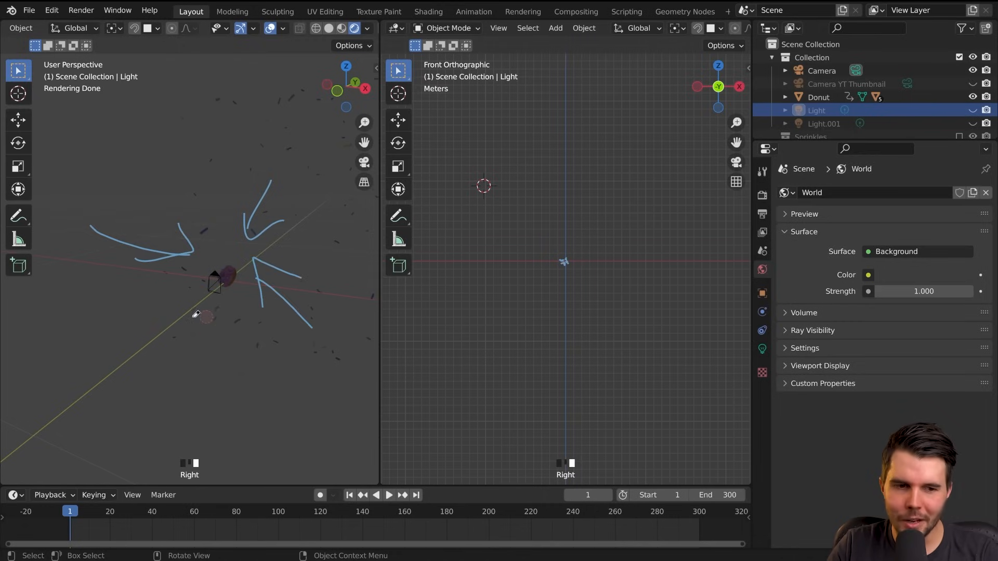
mouse_move(196, 315)
right_mouse_down()
mouse_move(169, 275)
mouse_move(200, 248)
mouse_move(189, 235)
right_mouse_up()
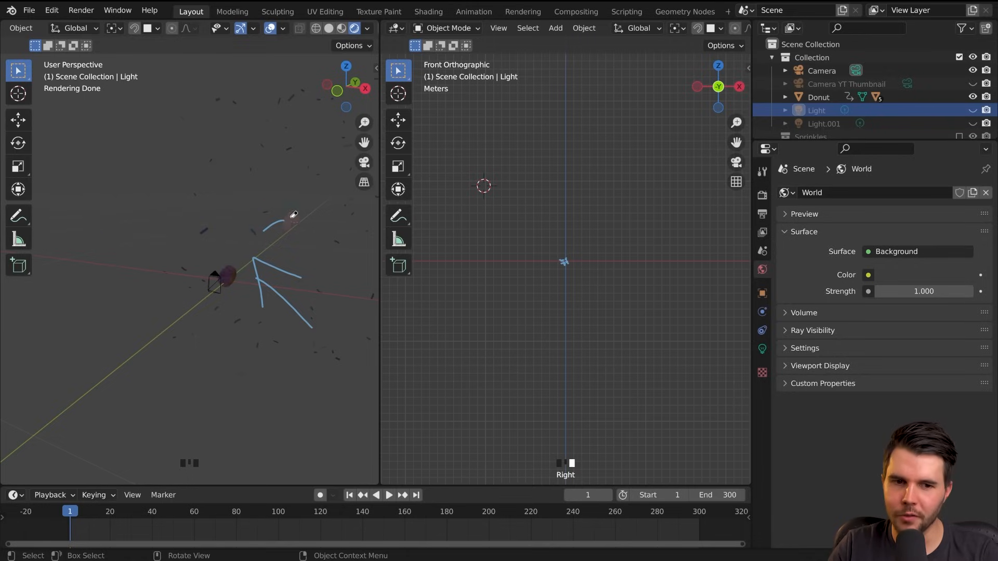
right_click_drag(270, 286, 248, 290)
scroll(247, 290, "up", 1)
key("KP_0")
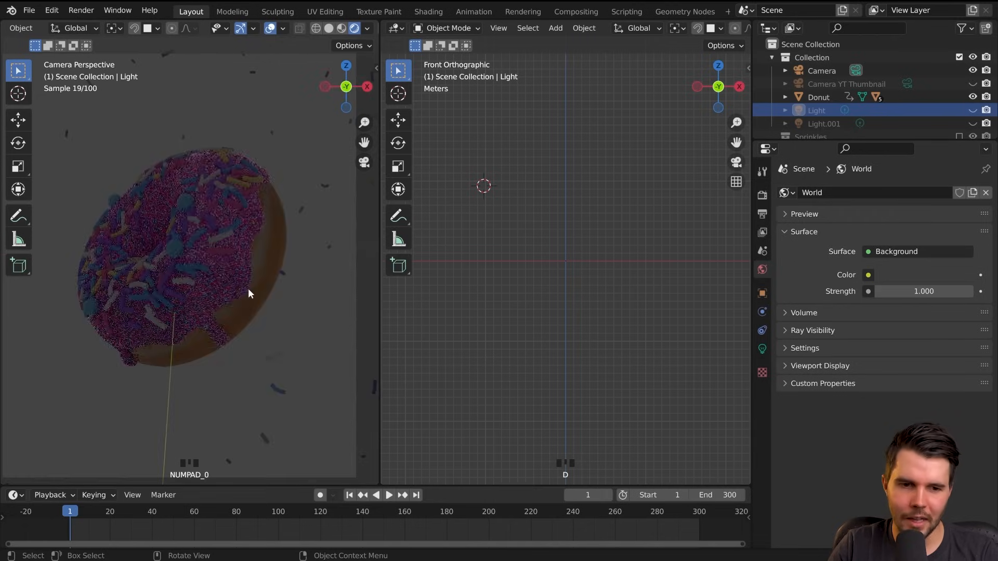
scroll(268, 286, "down", 2)
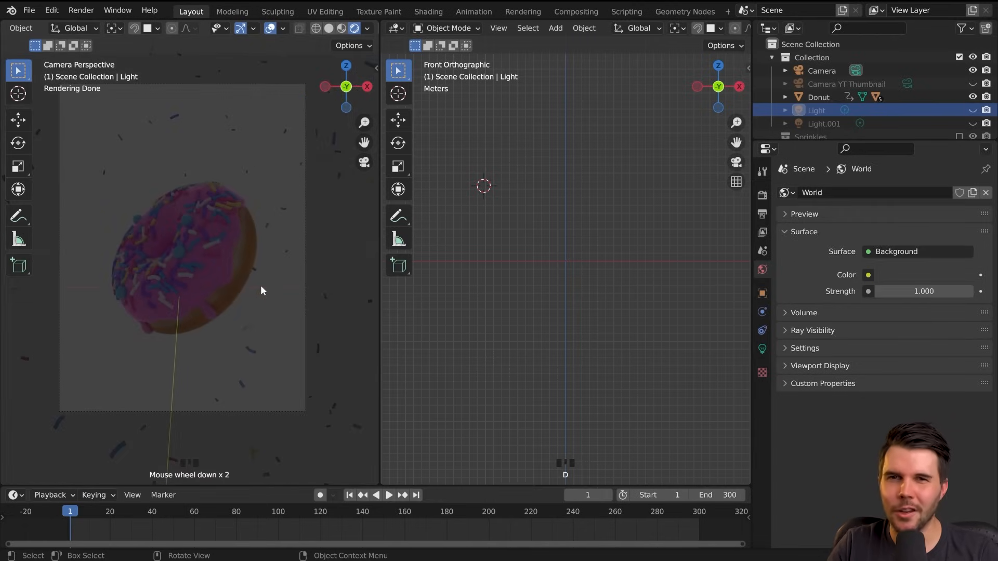
- Set the world background strength to 0
left_click(923, 292)
type("0")
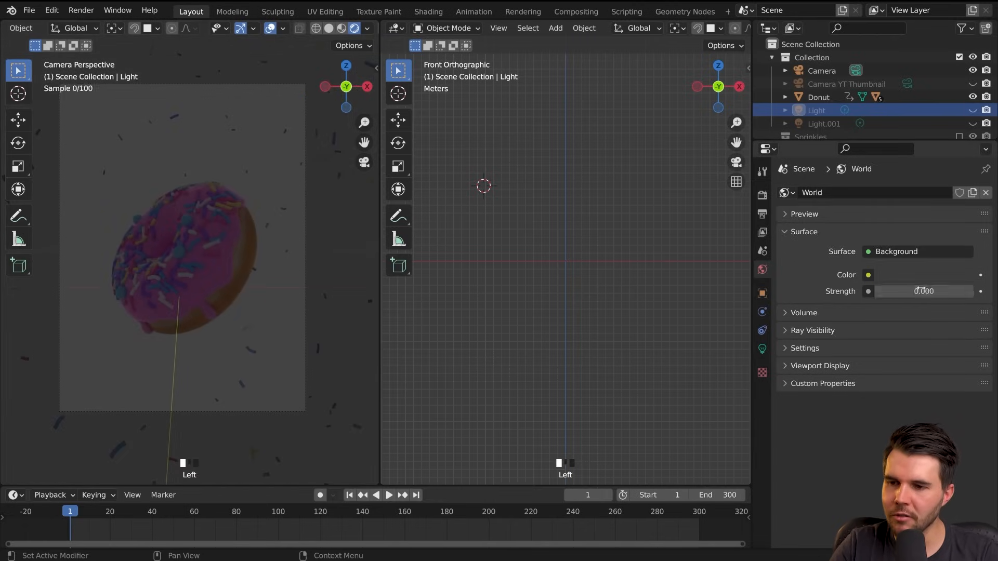
key("Return")
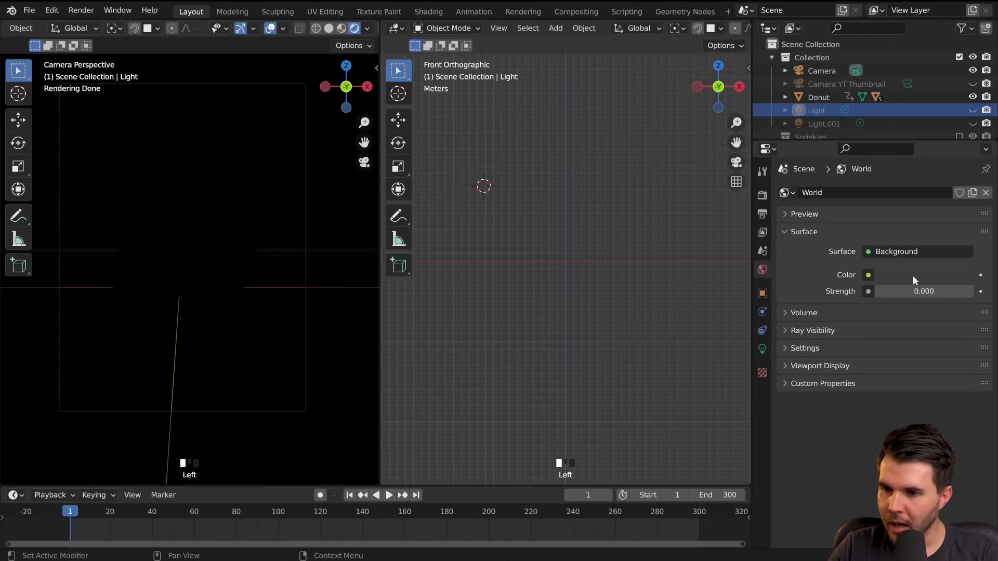
- Brighten the world background colour to a near-white grey and set its strength to 1
left_click(913, 275)
left_click_drag(969, 107, 969, 99)
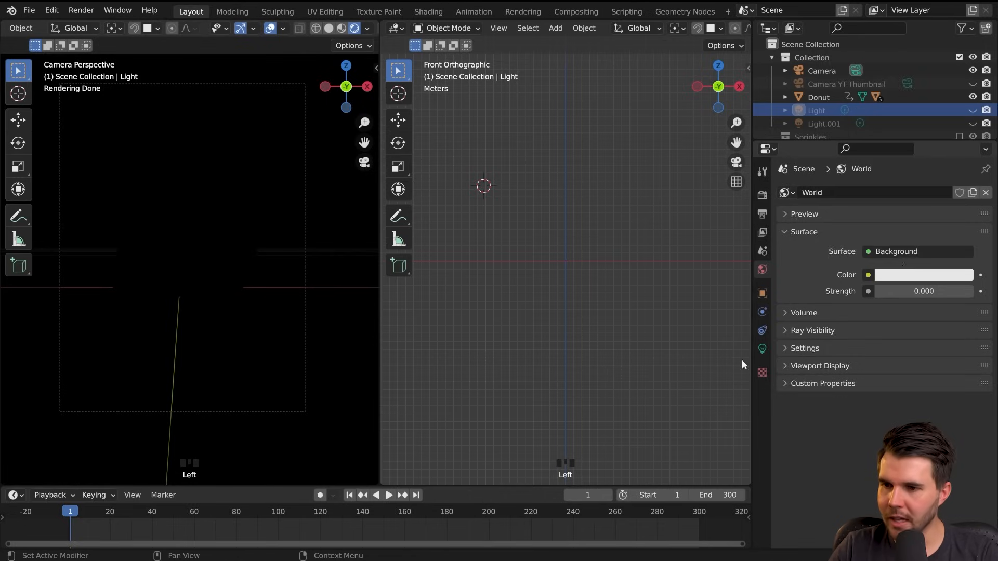
left_click(914, 292)
type("1")
key("Return")
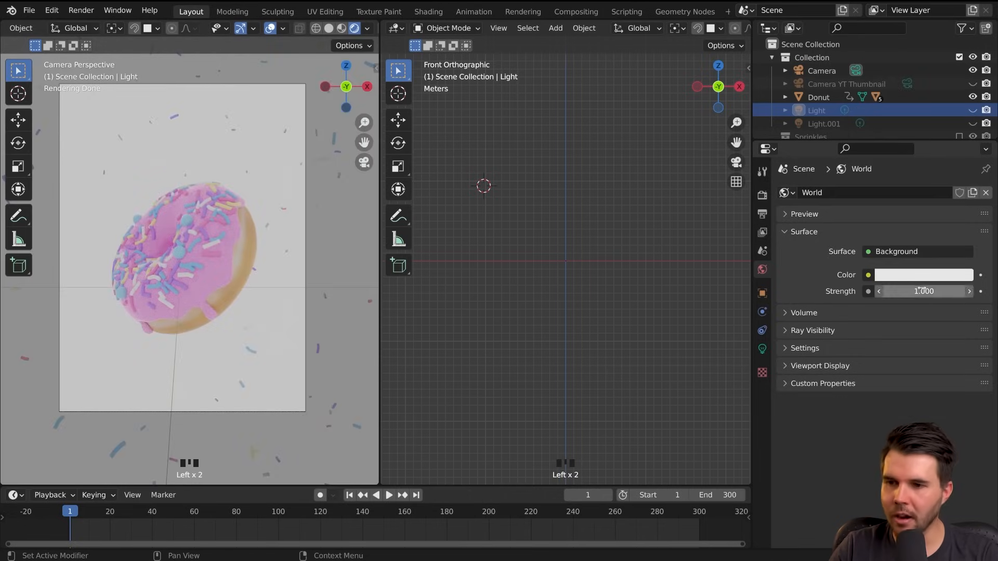
- Try a pink world background colour with hue 0.838 and saturation 0.761, and inspect its effect on the donut
left_click(923, 275)
left_click(933, 88)
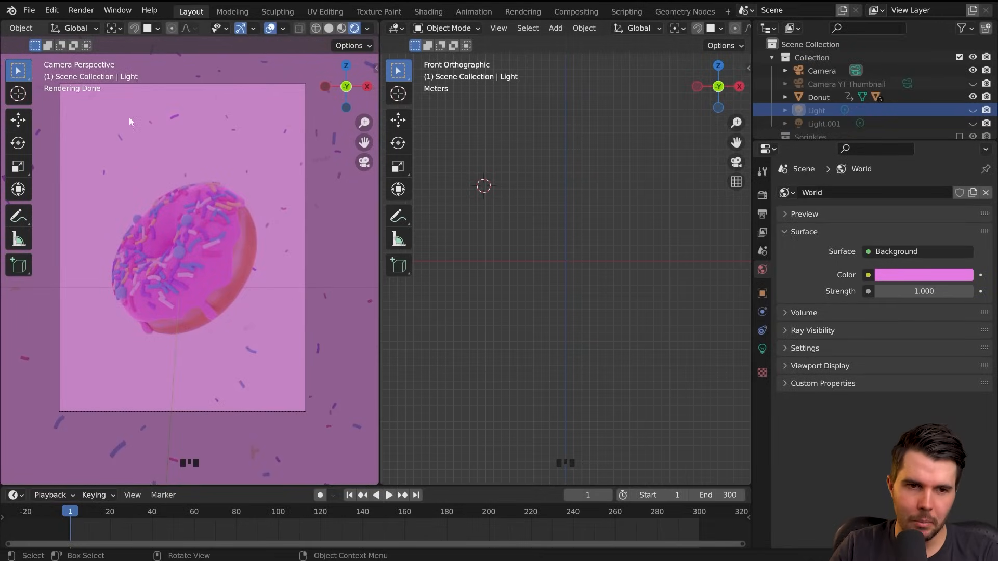
scroll(261, 201, "up", 2)
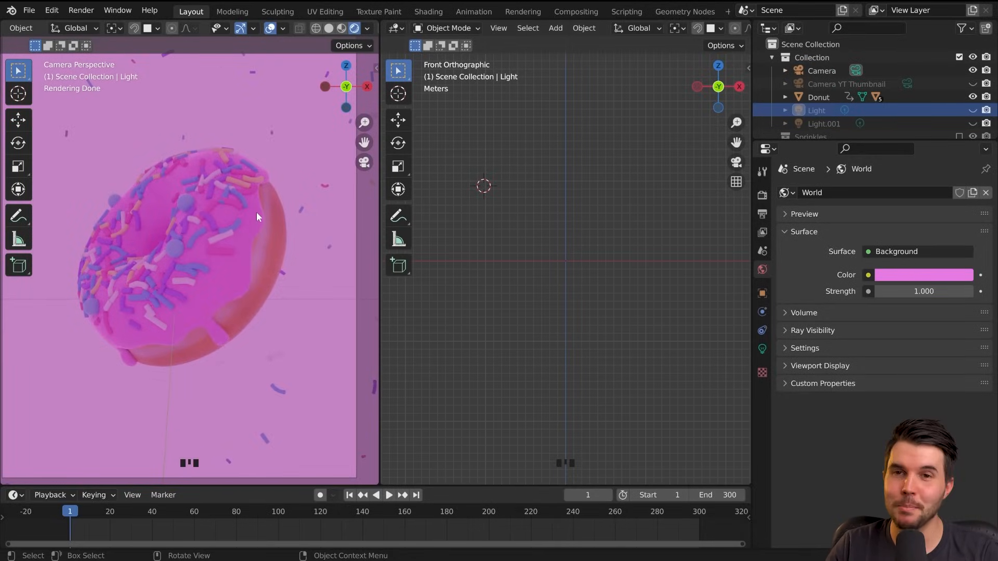
scroll(245, 250, "down", 2)
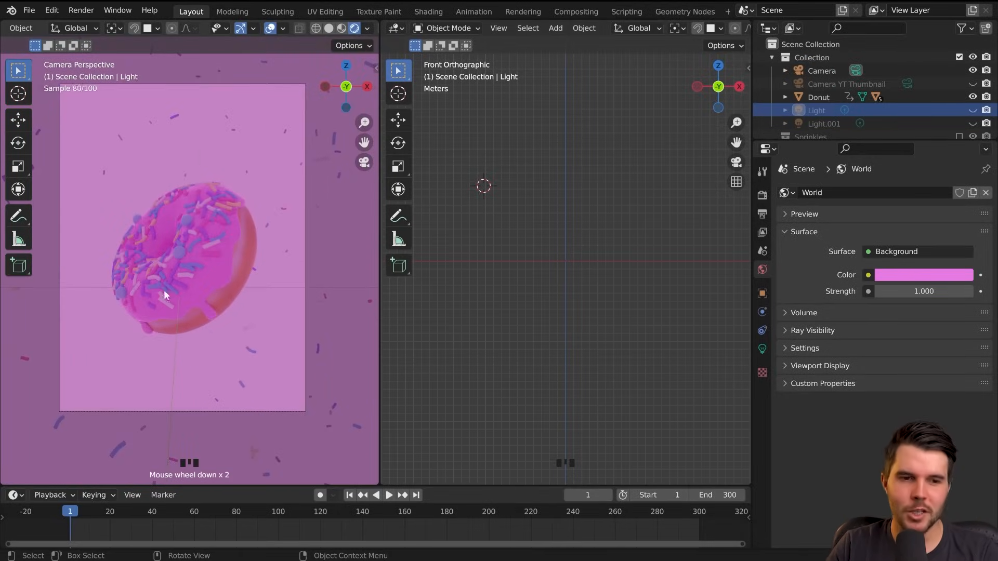
middle_click_drag(226, 320, 238, 327, "shift")
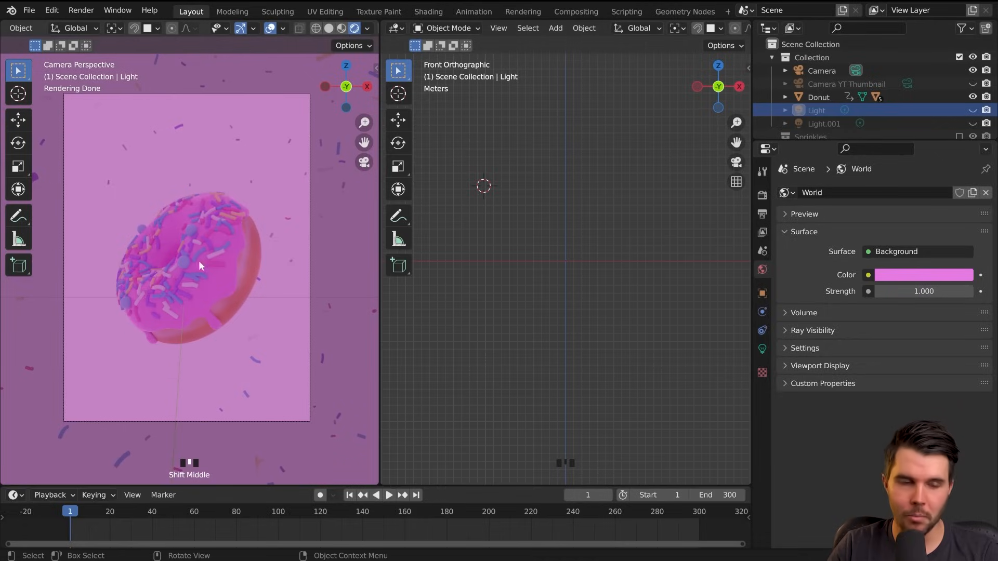
scroll(224, 262, "up", 1)
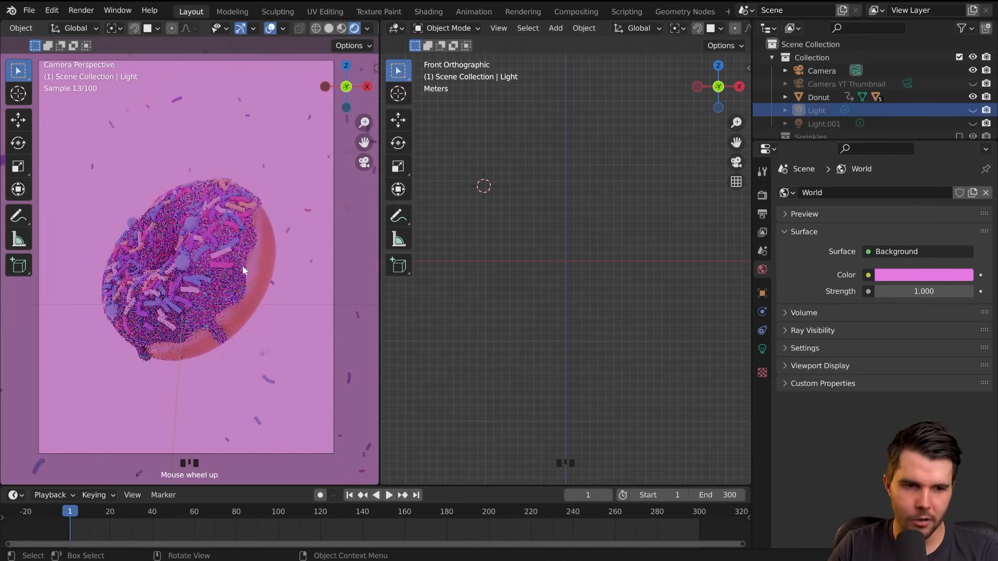
- Return the world background to the near-white colour and set its strength to 0
left_click(912, 277)
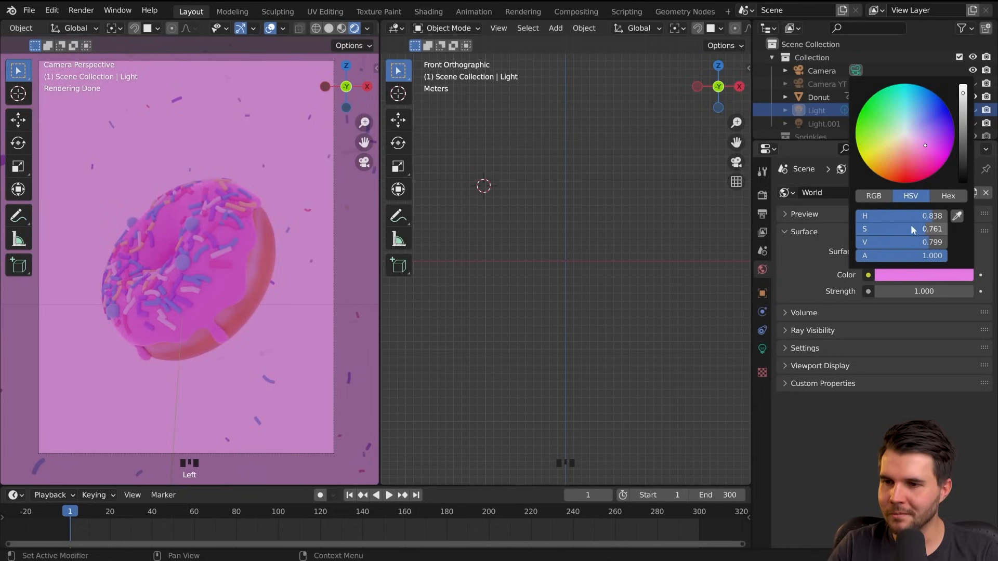
key("Escape")
double_click(927, 292)
type("0")
key("Return")
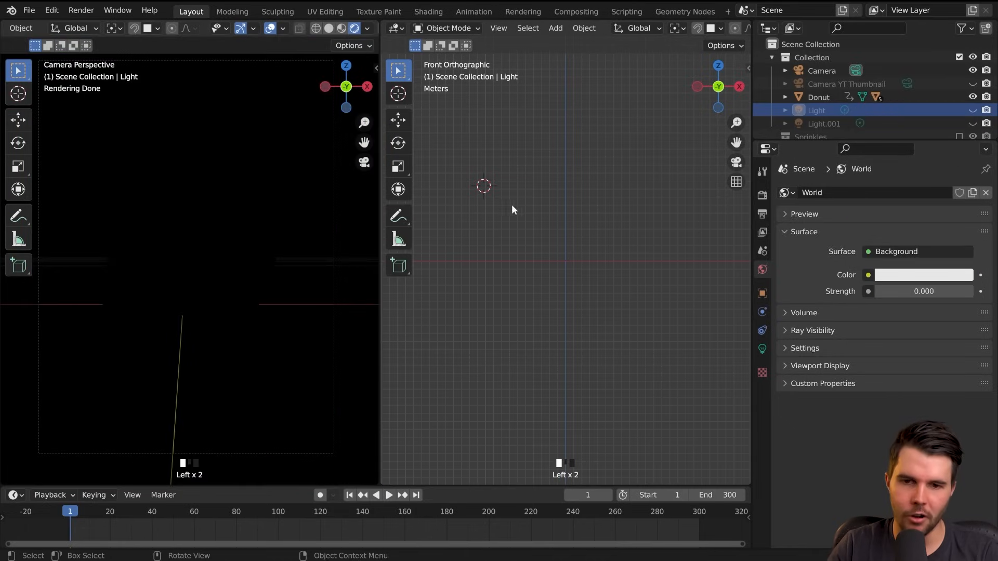
- Make the Light and Light.001 objects visible again and select the upper light in an angled view
left_click(973, 110)
left_click(973, 124)
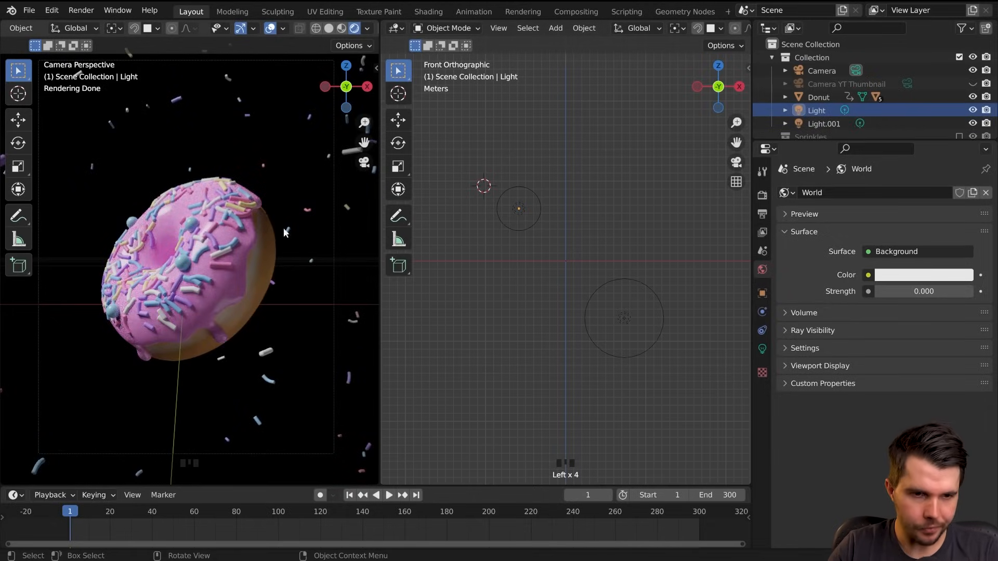
left_click(633, 279)
middle_click_drag(616, 266, 520, 292)
scroll(520, 291, "up", 2)
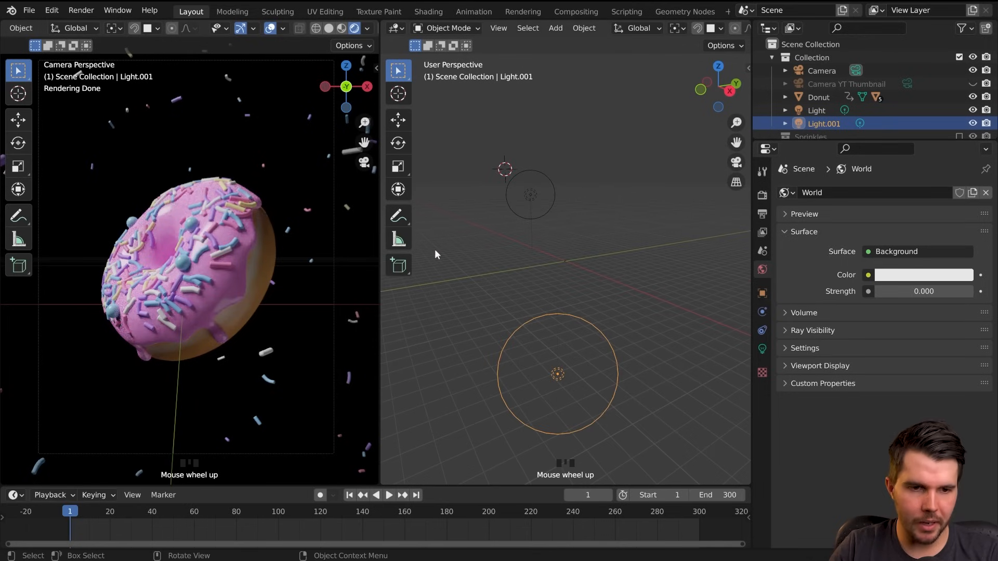
scroll(253, 275, "up", 2)
scroll(252, 278, "down", 2)
middle_click_drag(253, 278, 261, 291, "shift")
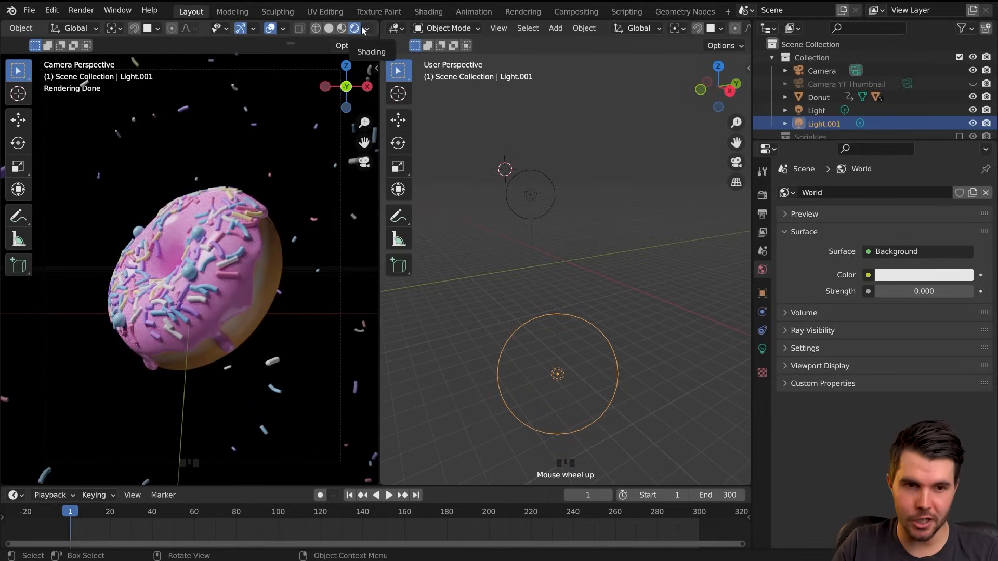
scroll(572, 194, "up", 2)
left_click(562, 199)
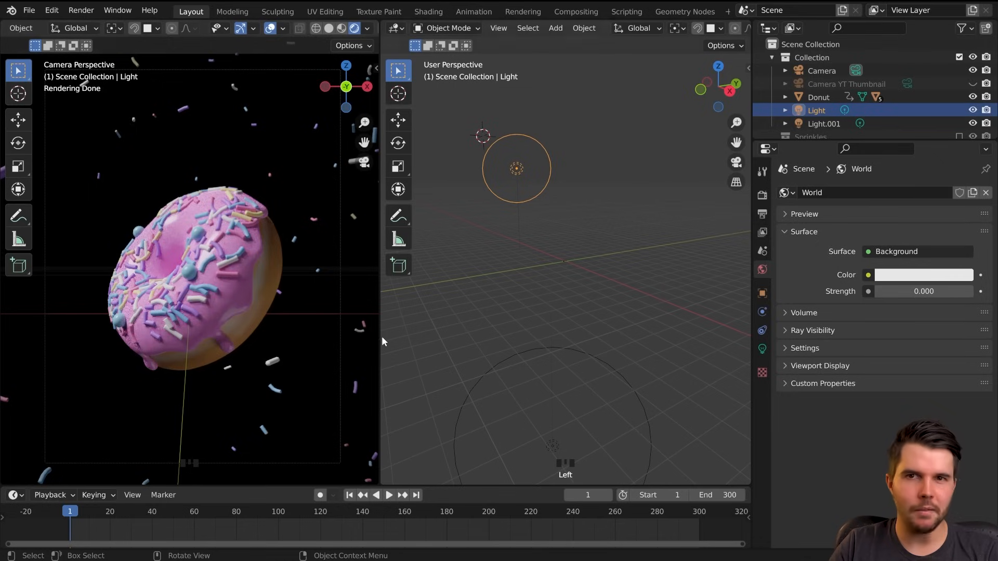
- Set the render's Color Management look to Medium Contrast
left_click(762, 195)
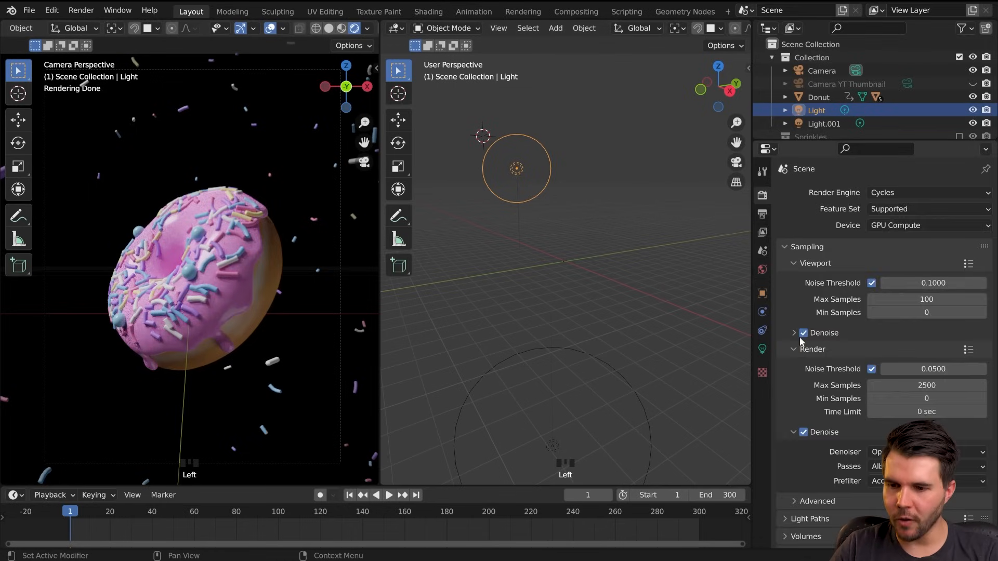
scroll(800, 342, "down", 10)
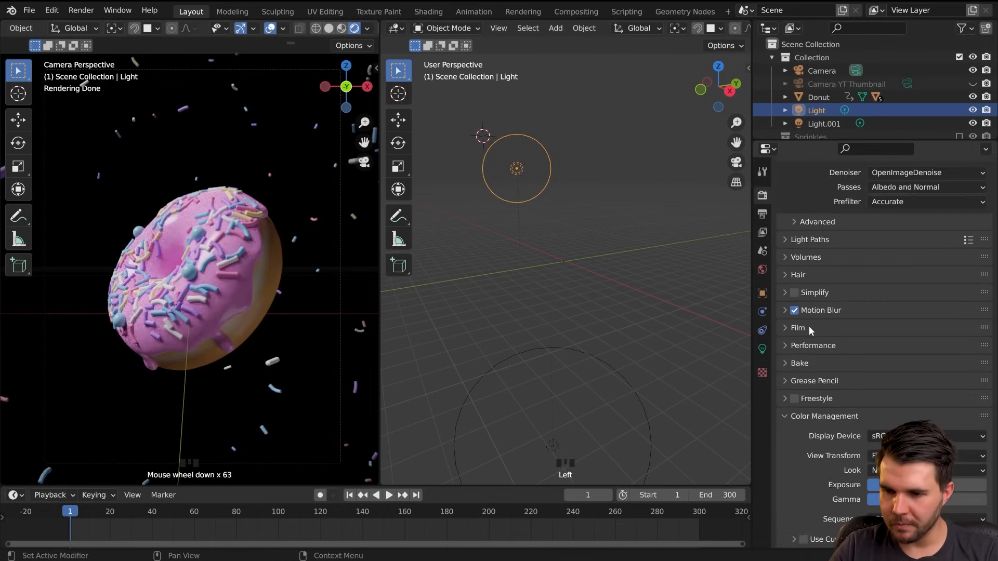
left_click(812, 417)
left_click(820, 538)
scroll(841, 460, "down", 20)
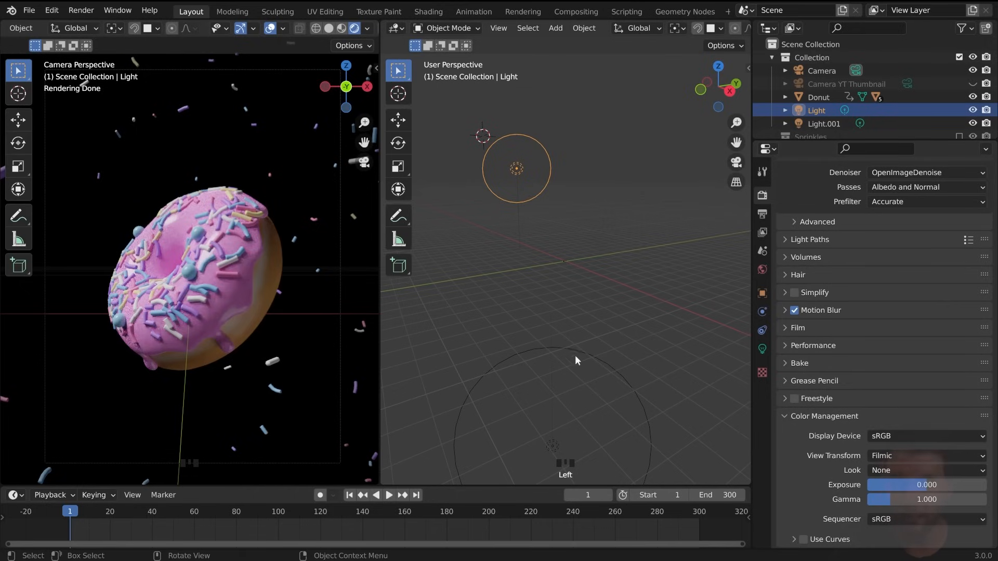
scroll(274, 358, "up", 2)
left_click(875, 466)
left_click(885, 466)
left_click(885, 469)
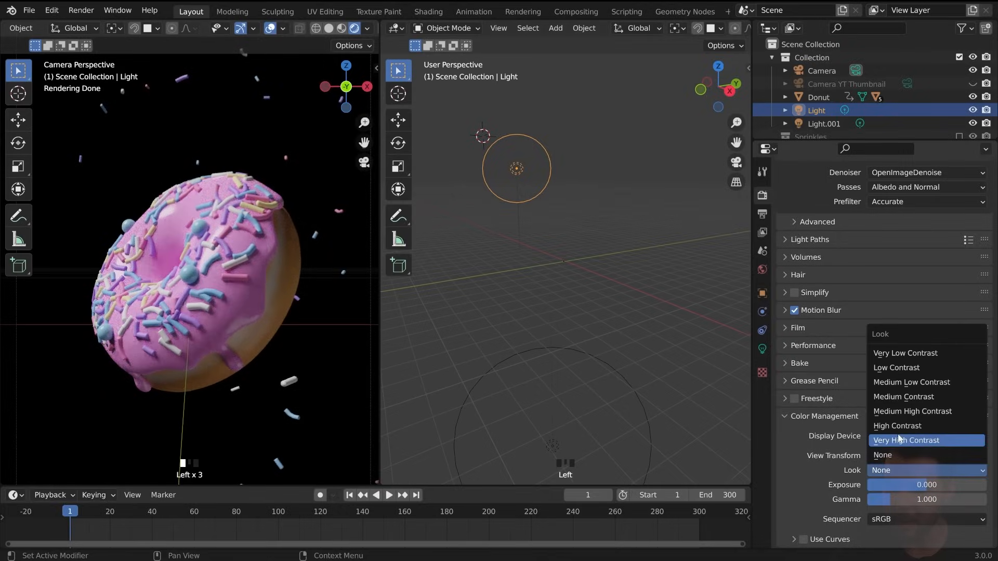
left_click(909, 398)
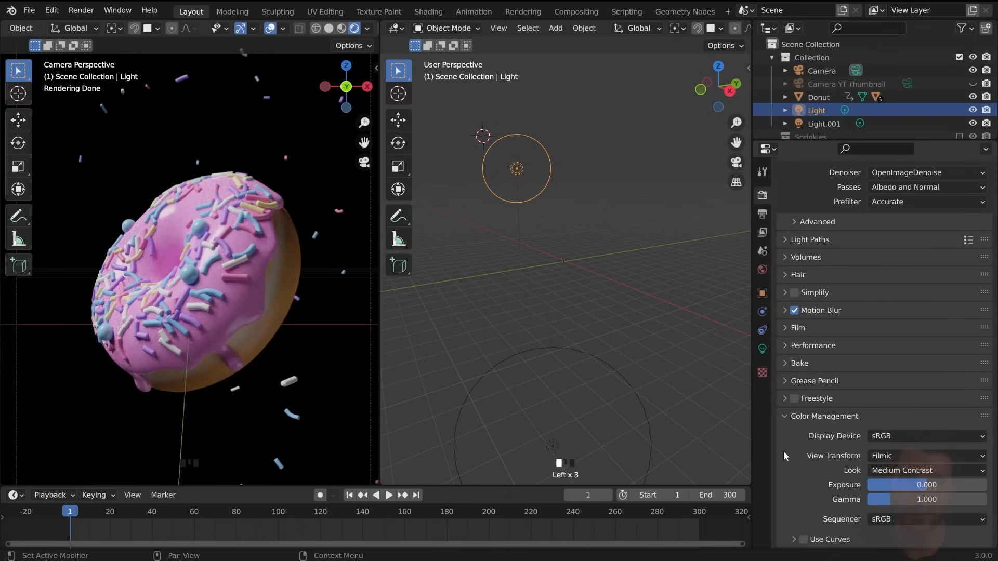
- Try the High Contrast look on the donut render, then switch to Medium High Contrast
left_click(893, 455)
left_click(895, 470)
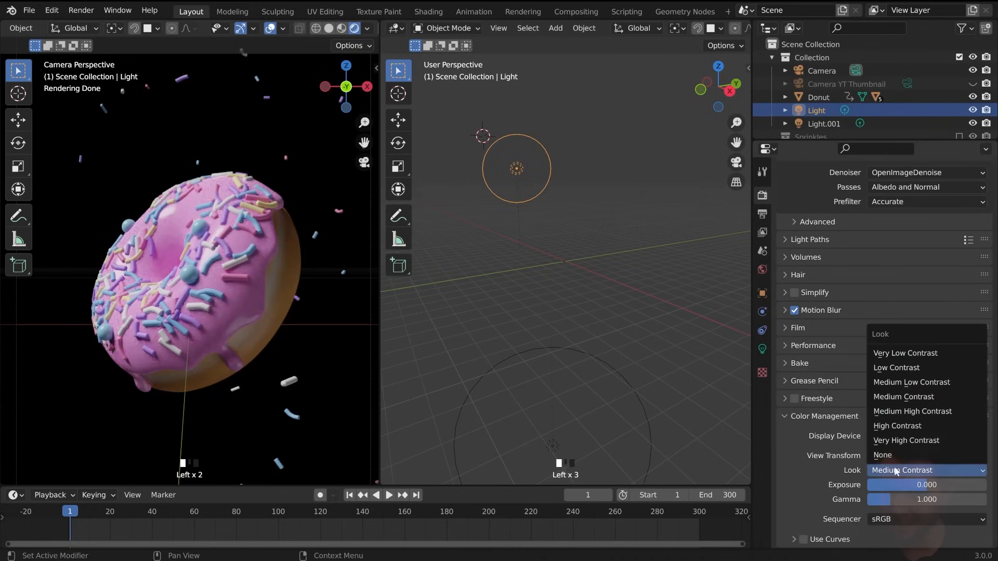
left_click(902, 426)
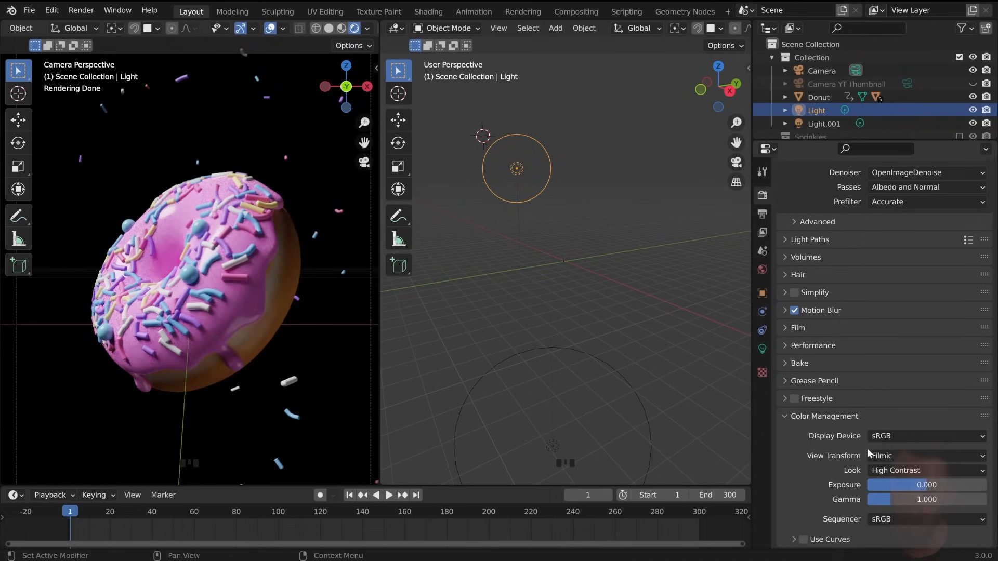
left_click(904, 469)
left_click(912, 411)
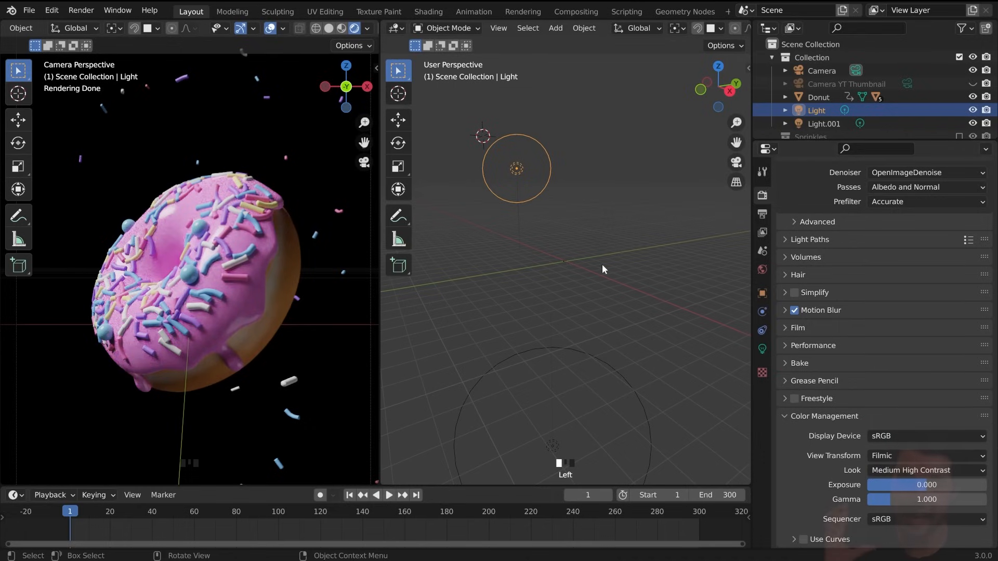
- Compare the High Contrast and Very High Contrast looks, and settle on High Contrast
left_click(890, 469)
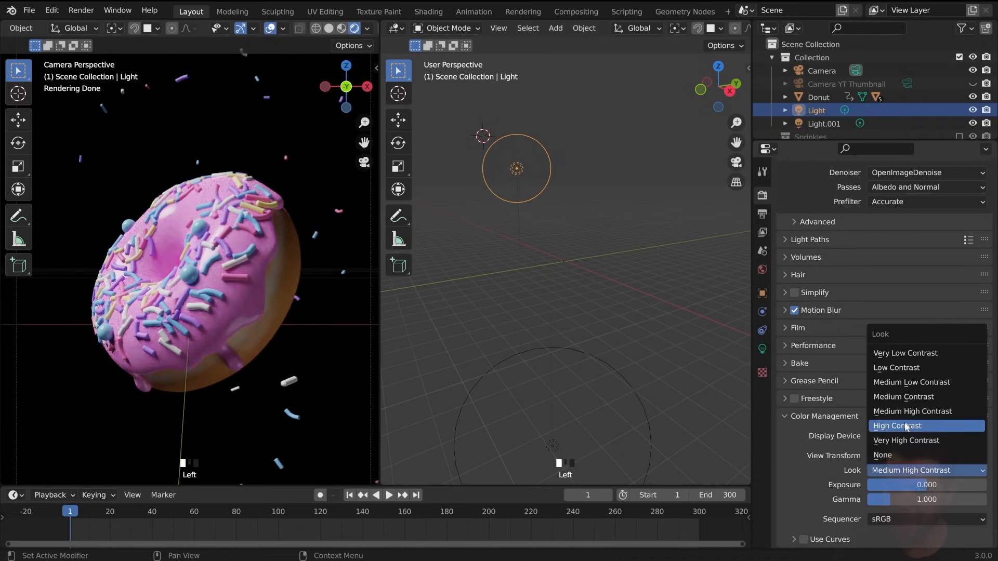
left_click(905, 426)
left_click(912, 470)
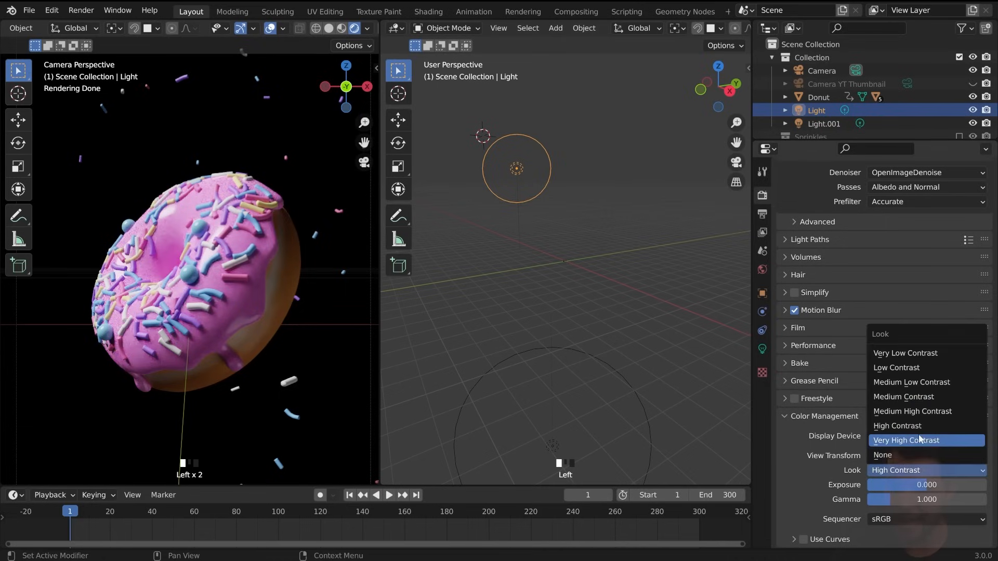
left_click(919, 440)
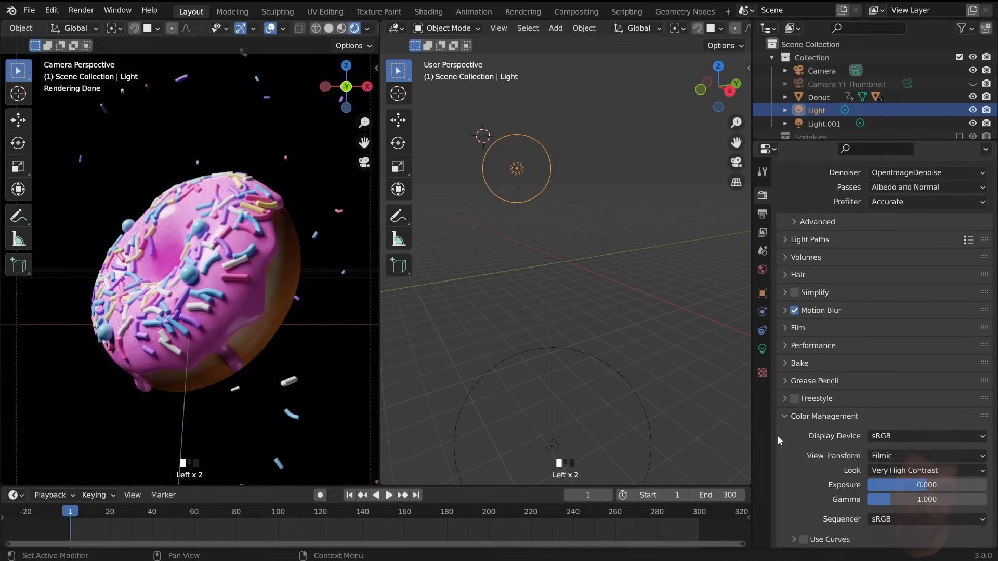
left_click(878, 471)
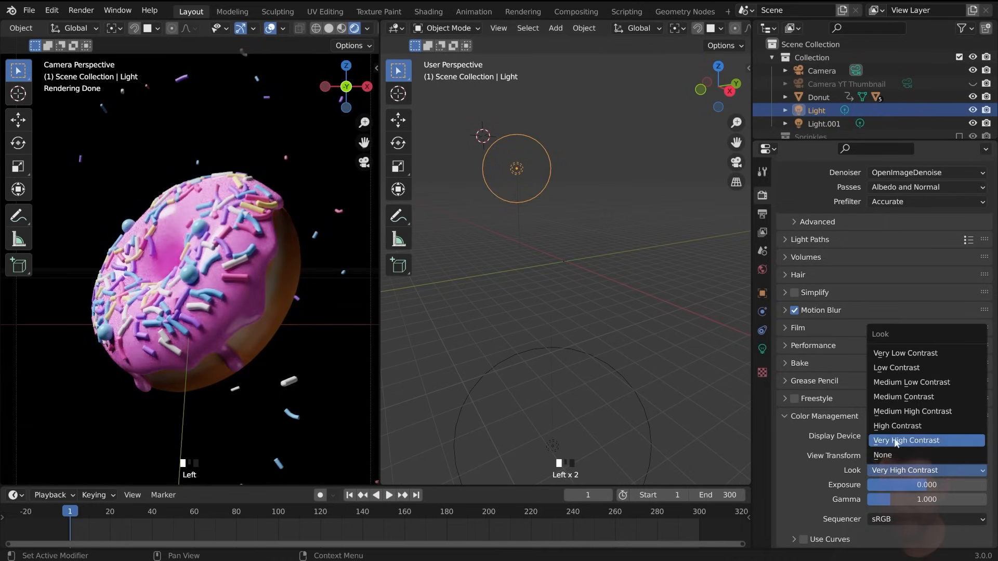
left_click(897, 426)
left_click(880, 471)
left_click(879, 470)
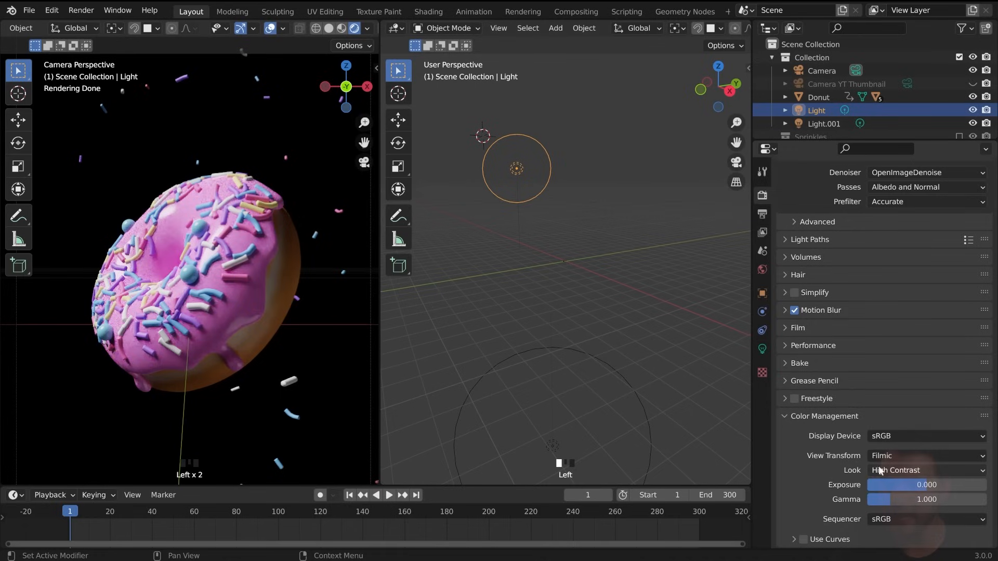
left_click(878, 470)
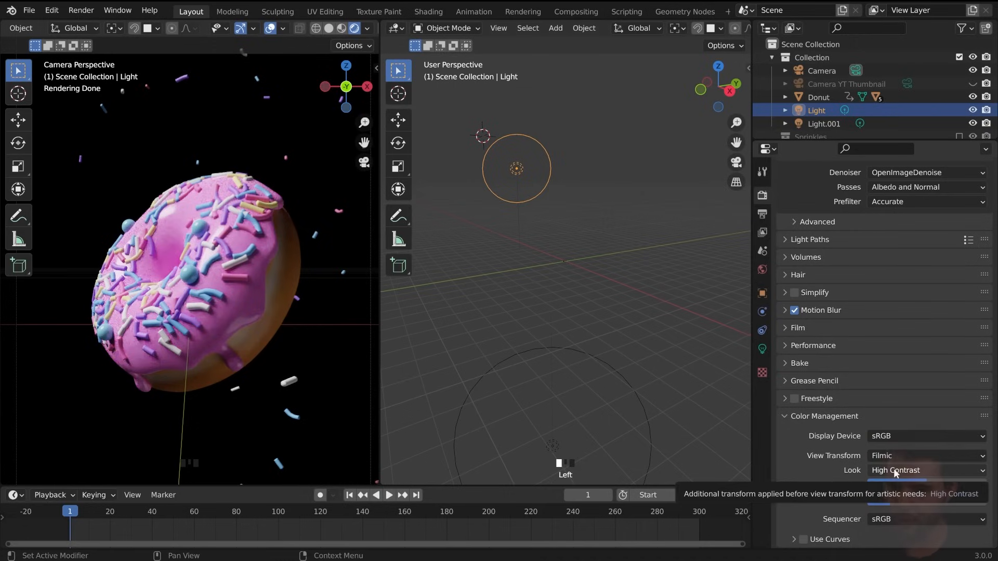
- Try Medium Contrast with Color Management curves enabled, shaping an S-curve that darkens the shadows and lifts the highlights
left_click(831, 540)
scroll(841, 535, "down", 20)
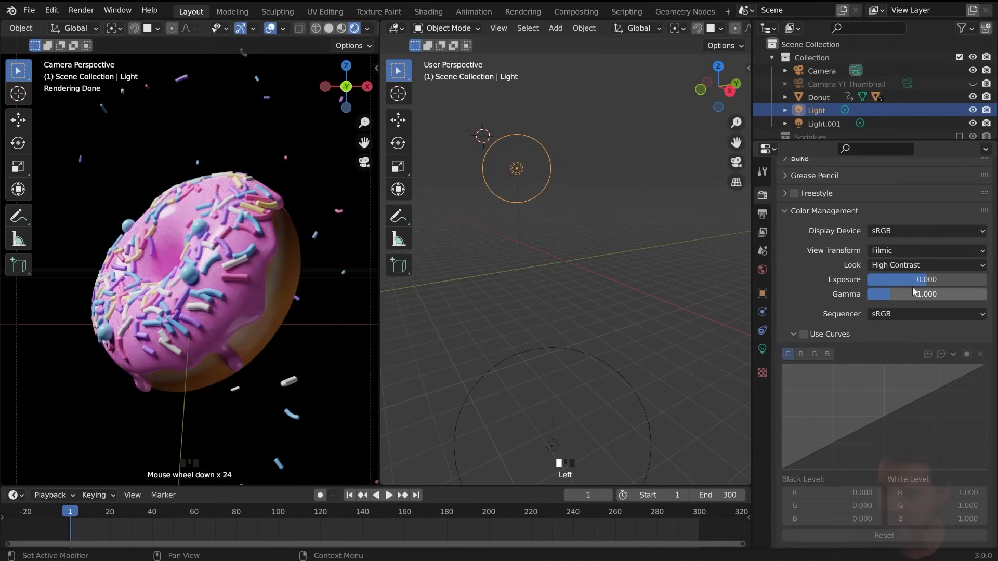
left_click(919, 265)
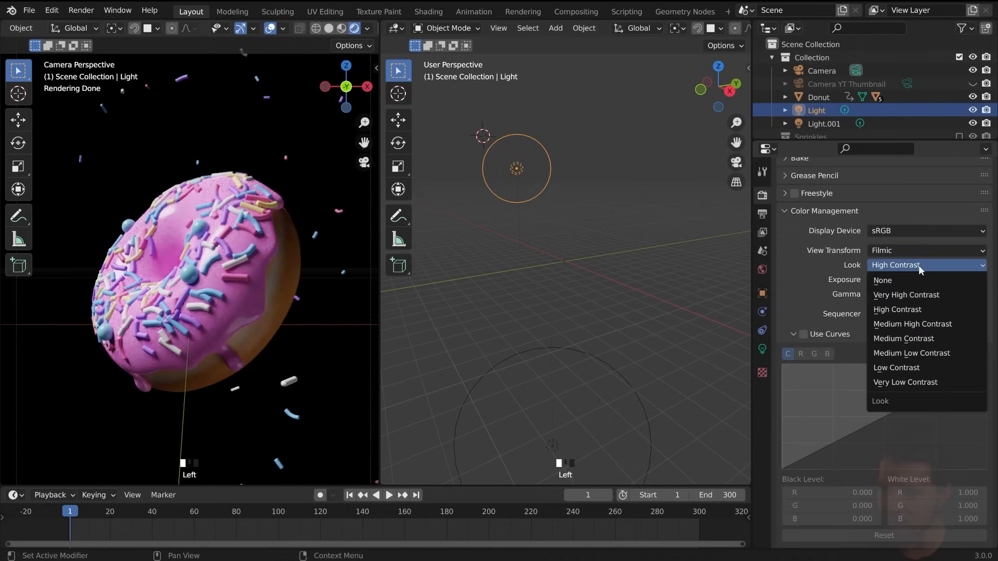
left_click(903, 339)
left_click(804, 334)
left_click_drag(835, 438, 841, 449)
left_click_drag(925, 394, 936, 381)
left_click_drag(841, 449, 846, 452)
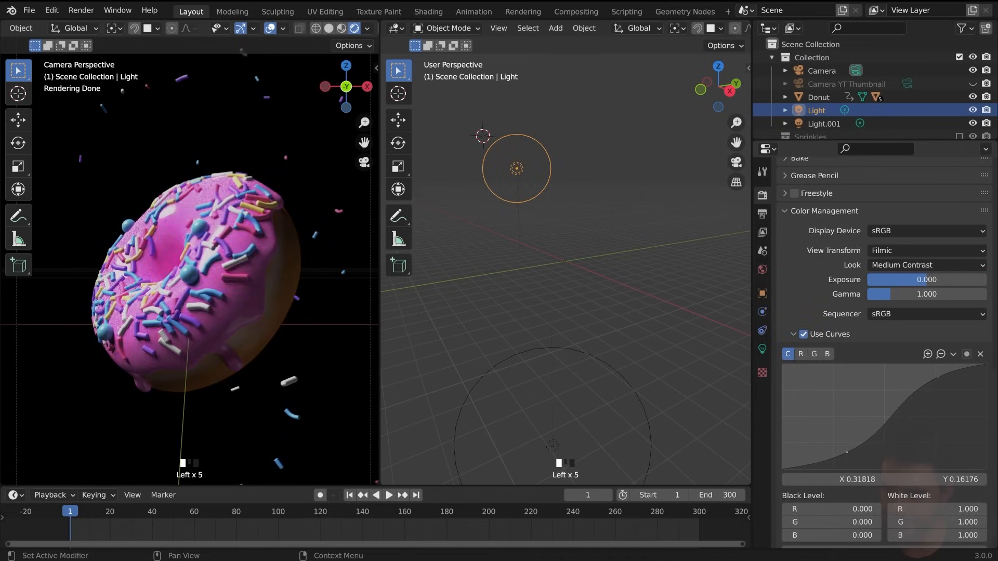
left_click_drag(938, 377, 934, 385)
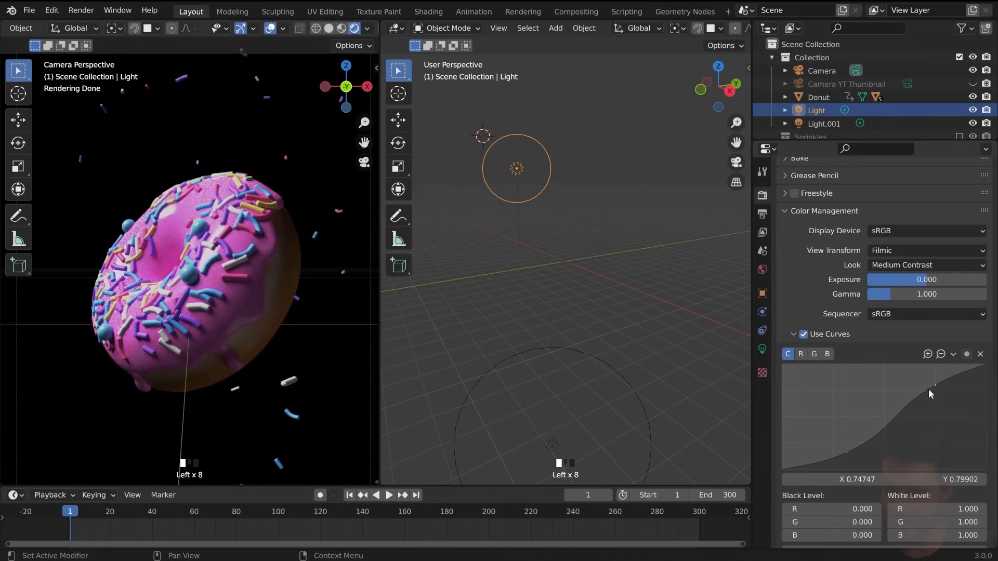
left_click_drag(847, 452, 837, 445)
left_click_drag(931, 399, 930, 380)
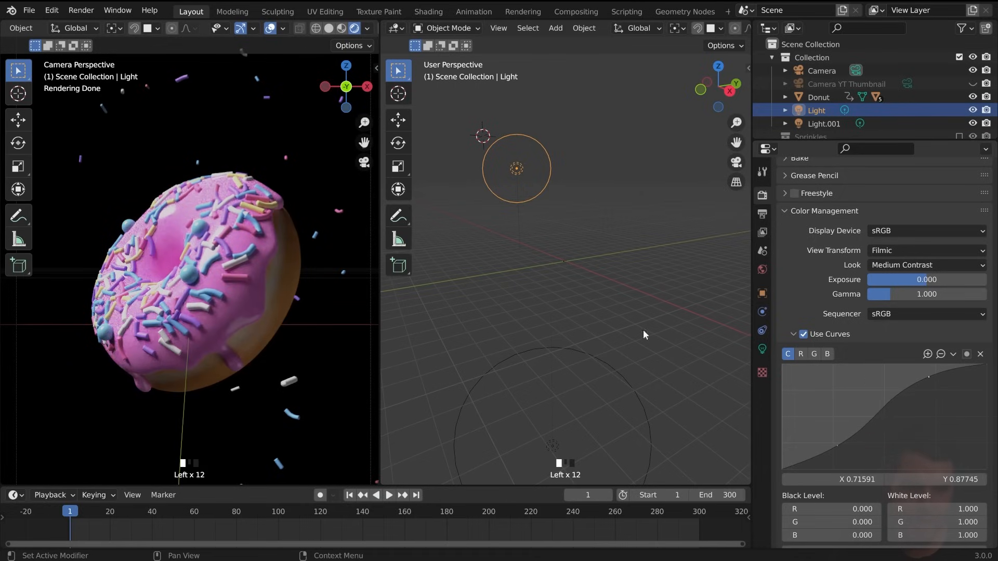
- Disable the Color Management curves, set the look to High Contrast, and inspect the donut up close
left_click(804, 334)
left_click(926, 266)
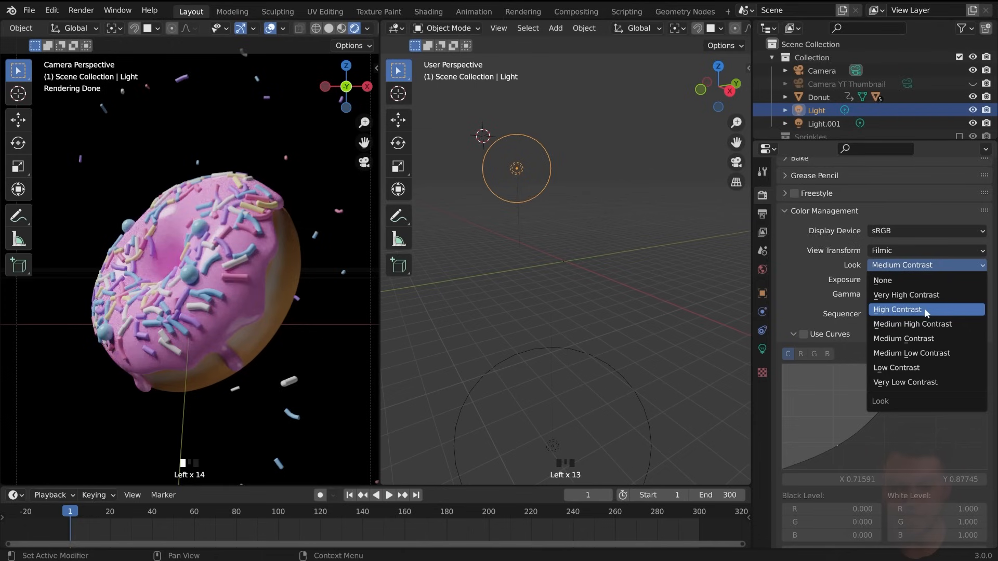
left_click(924, 308)
scroll(833, 338, "up", 8)
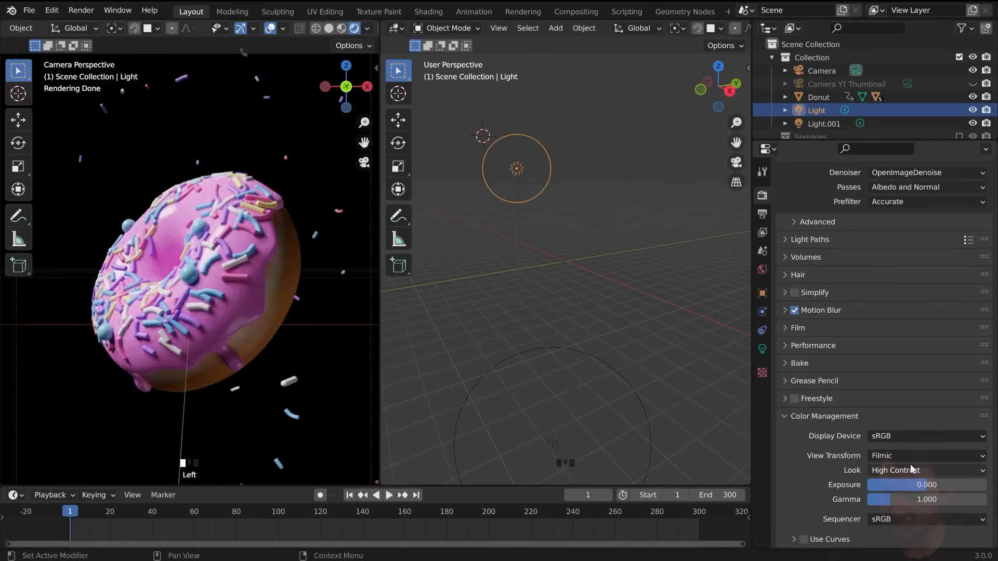
scroll(265, 338, "up", 2)
scroll(896, 483, "down", 4)
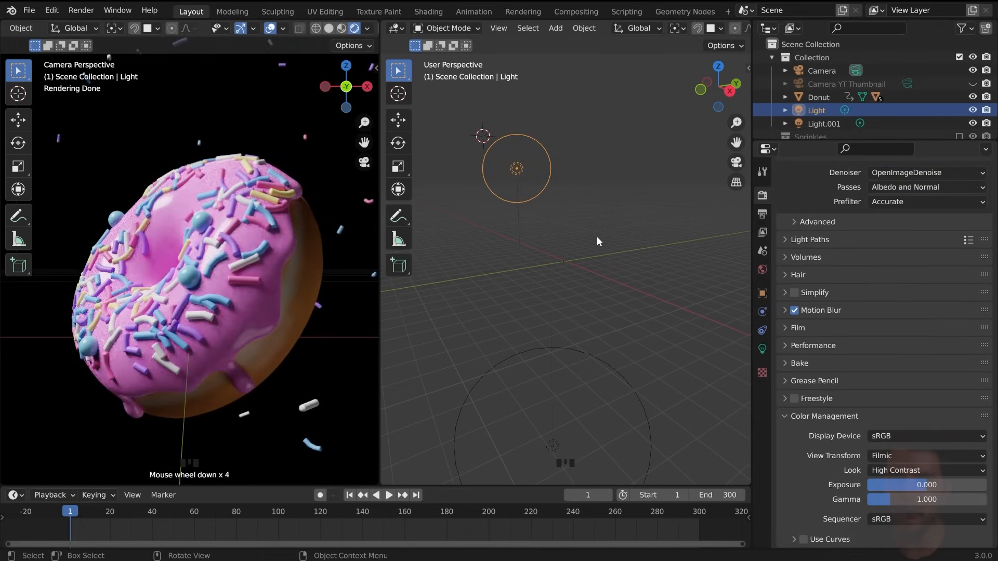
scroll(245, 267, "down", 1)
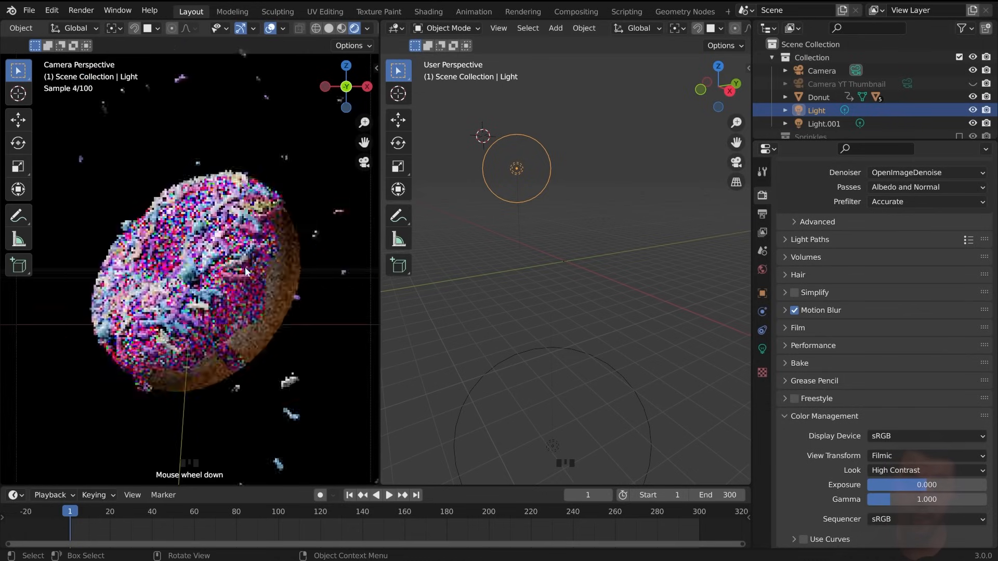
scroll(251, 265, "up", 1)
- Switch the look to Medium Contrast for comparison, then return it to High Contrast
left_click(897, 470)
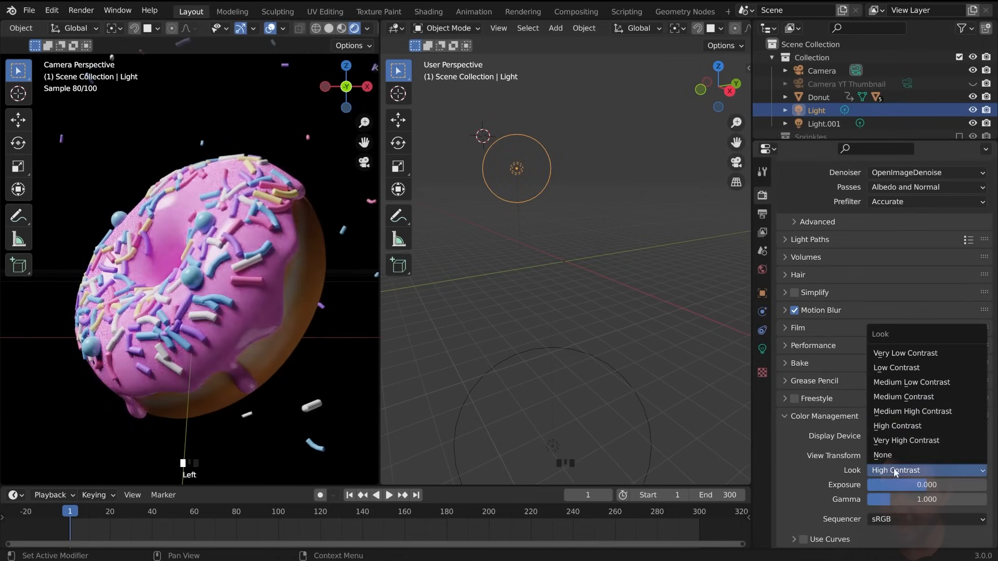
left_click(906, 397)
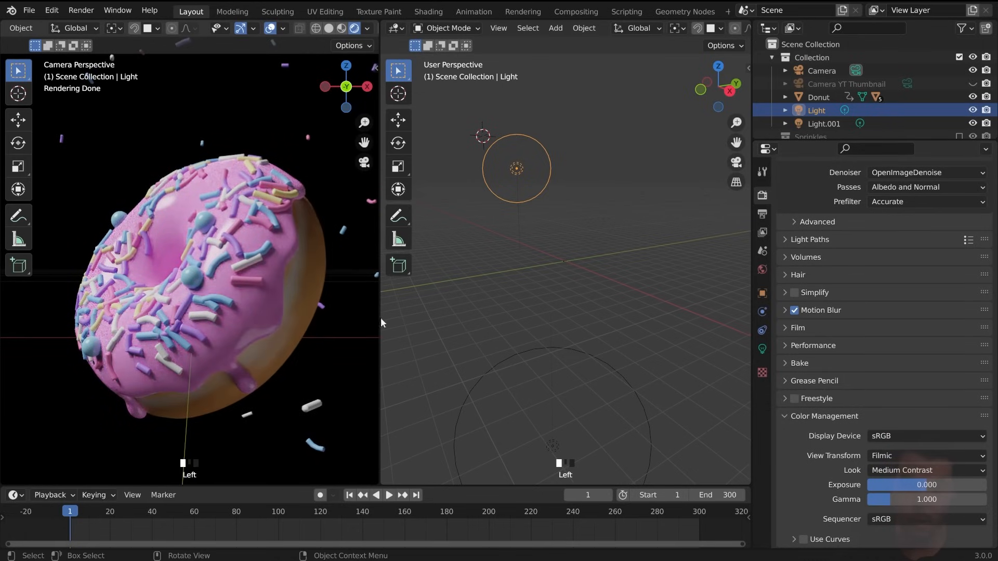
left_click_drag(897, 470, 907, 426)
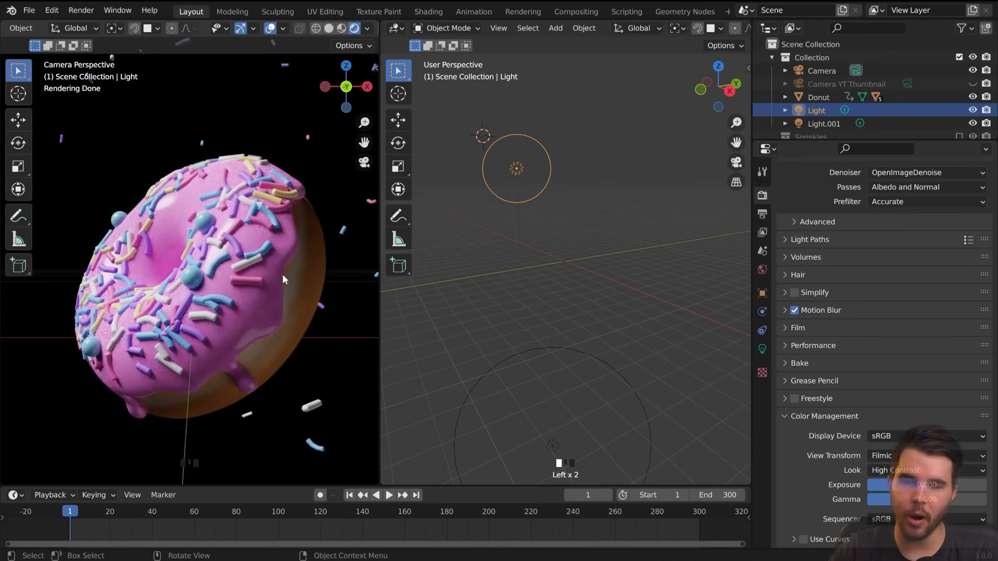
- Examine the donut's contrast from near and far, selecting the upper light and then the lower light, Light.001
scroll(520, 246, "down", 2)
scroll(309, 282, "down", 2)
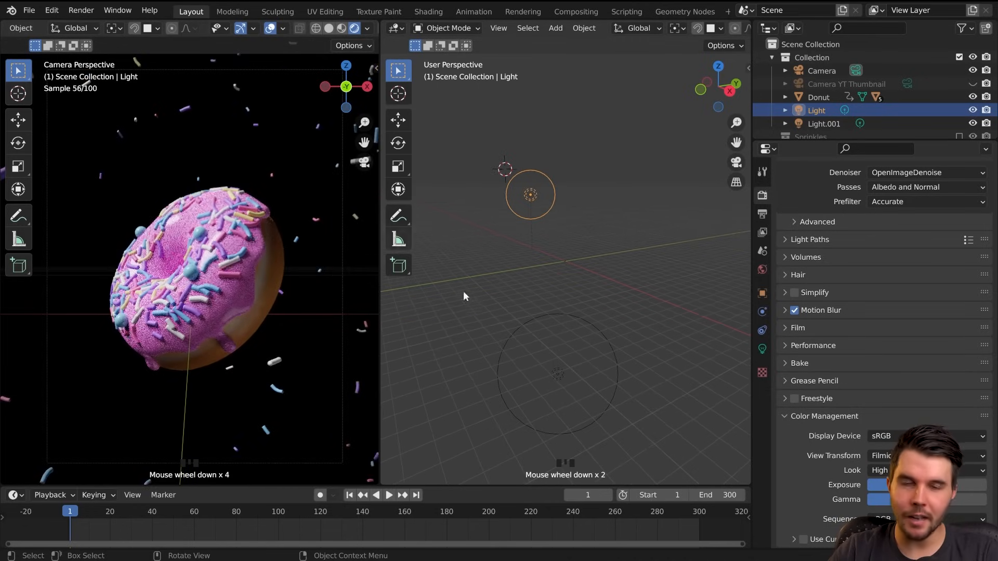
left_click(604, 331)
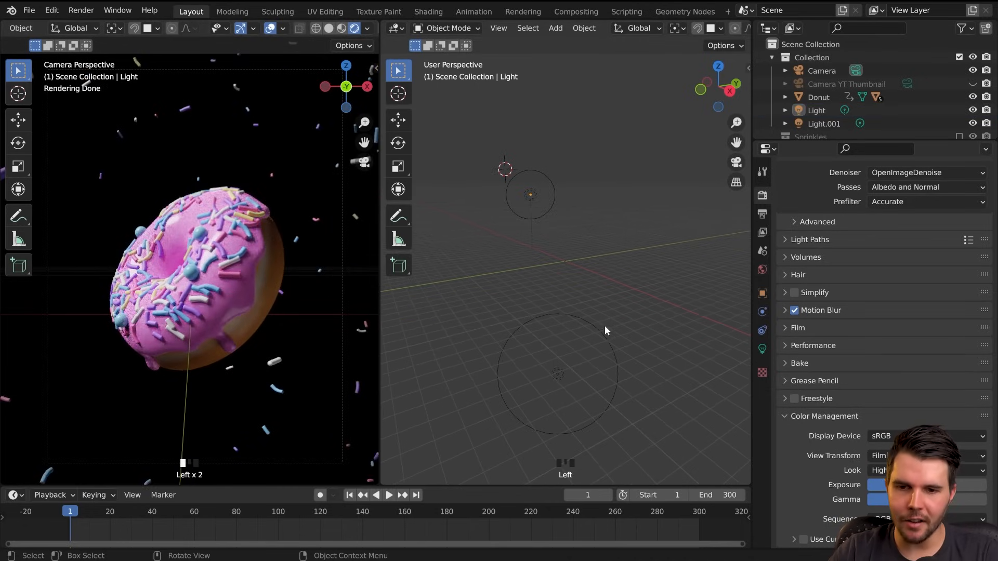
scroll(303, 272, "up", 2)
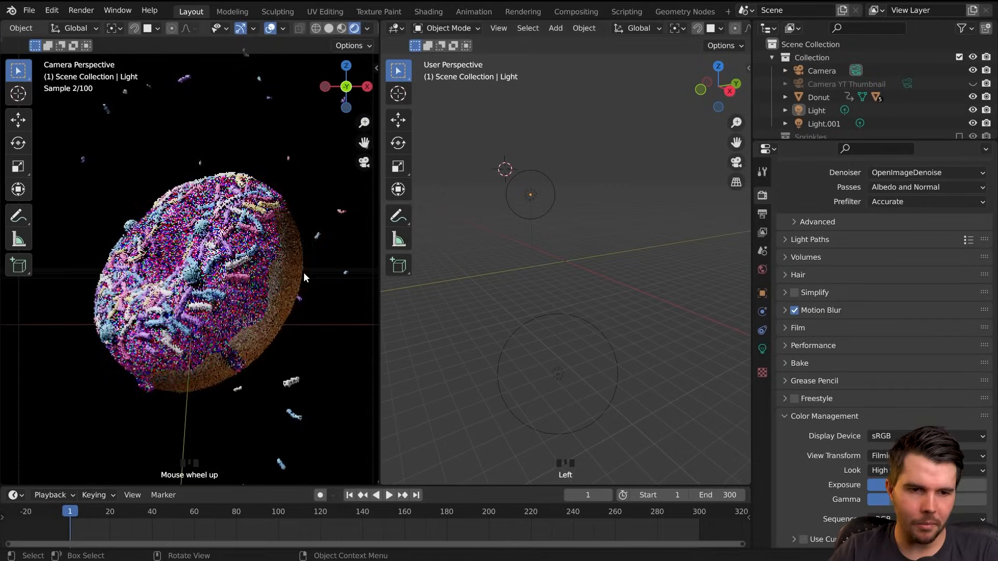
left_click(538, 215)
left_click(603, 349)
middle_click_drag(626, 322, 562, 319)
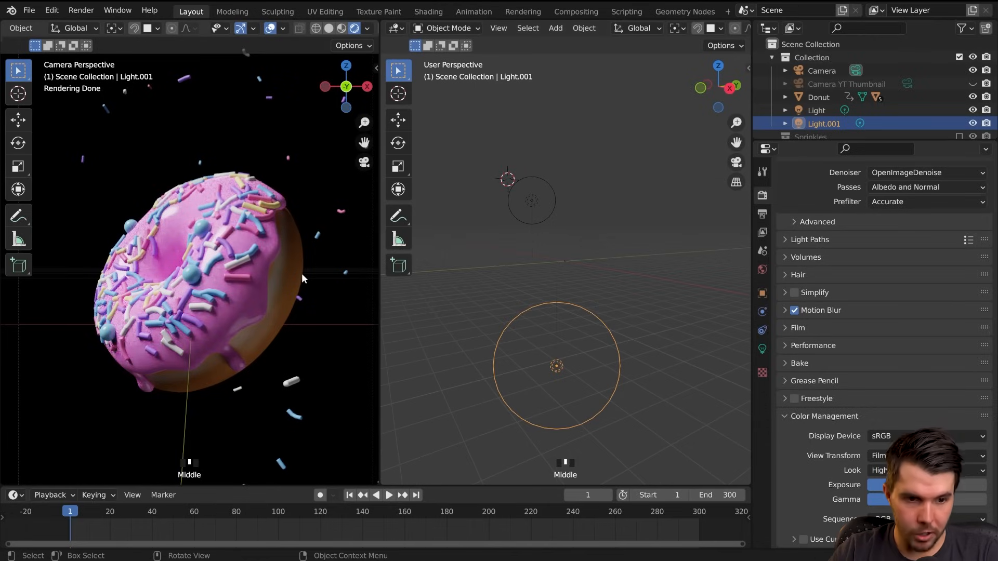
scroll(858, 453, "down", 5)
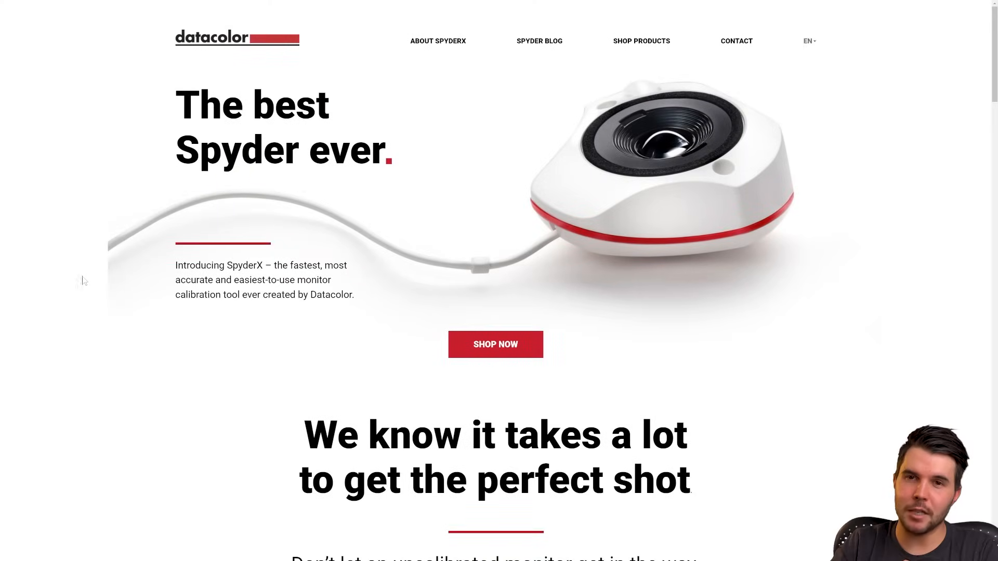
- Switch to the Datacolor website and read through the SpyderX monitor calibration tool's product page
scroll(94, 315, "down", 6)
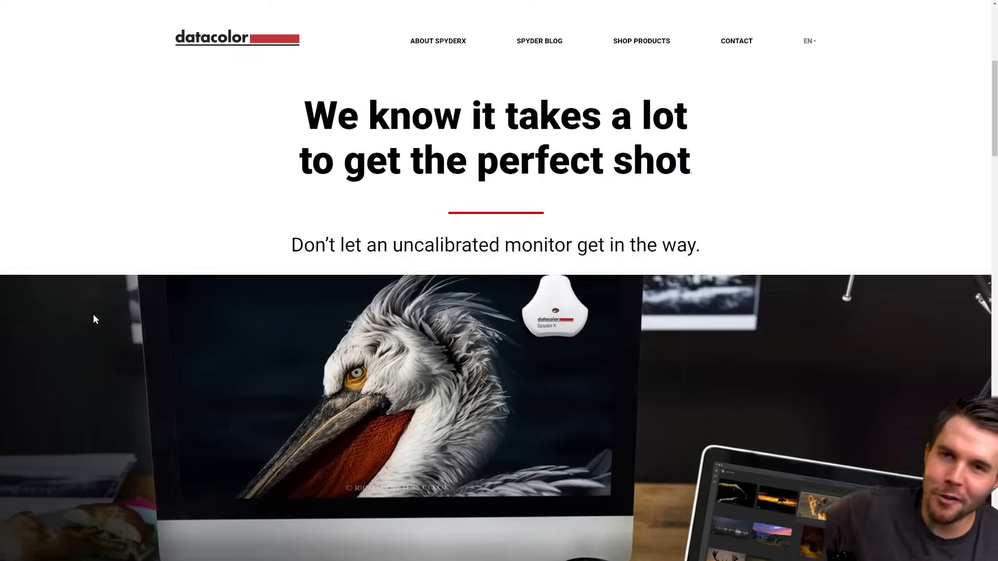
scroll(94, 318, "down", 15)
scroll(94, 318, "down", 2)
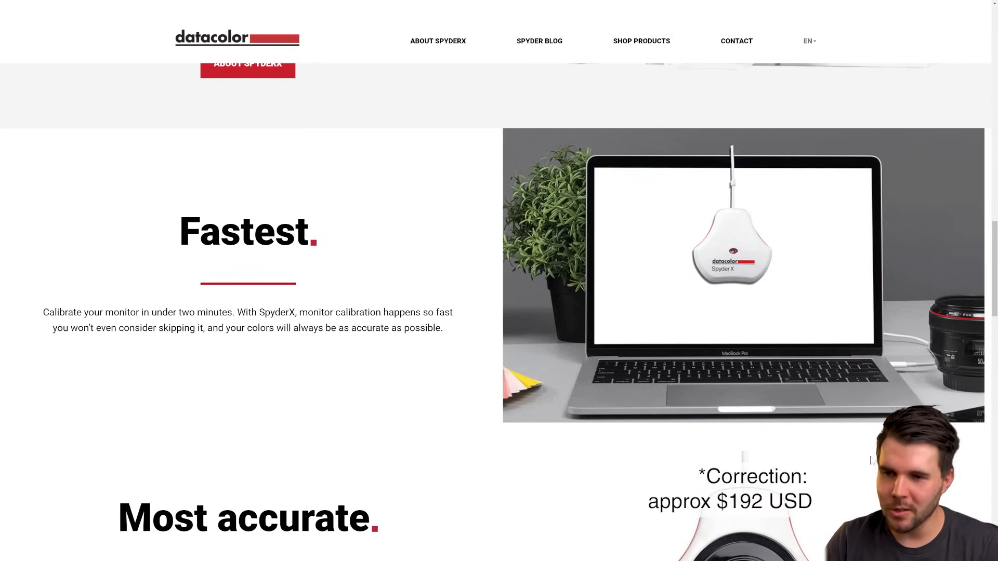
scroll(872, 461, "down", 3)
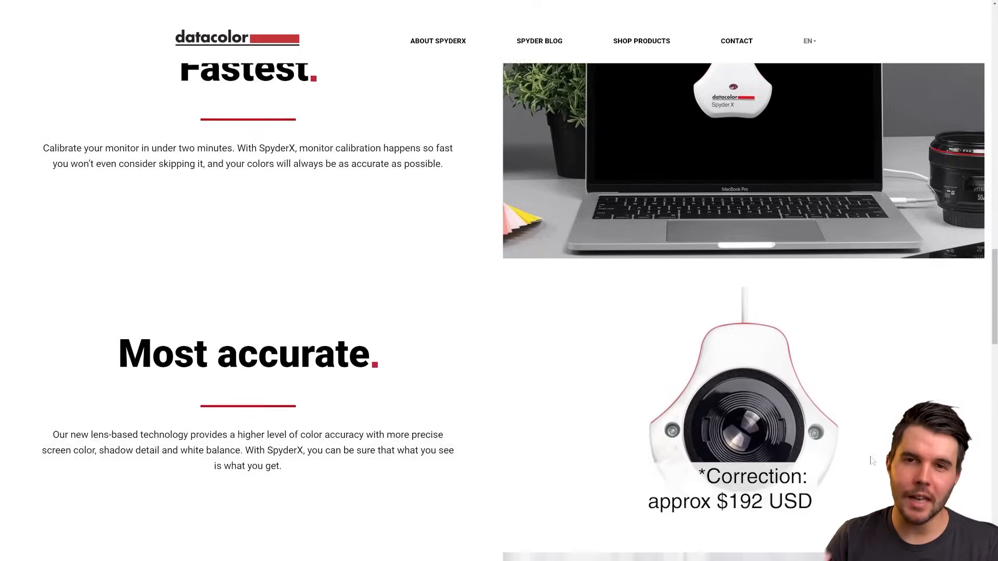
scroll(872, 461, "down", 5)
scroll(872, 461, "down", 1)
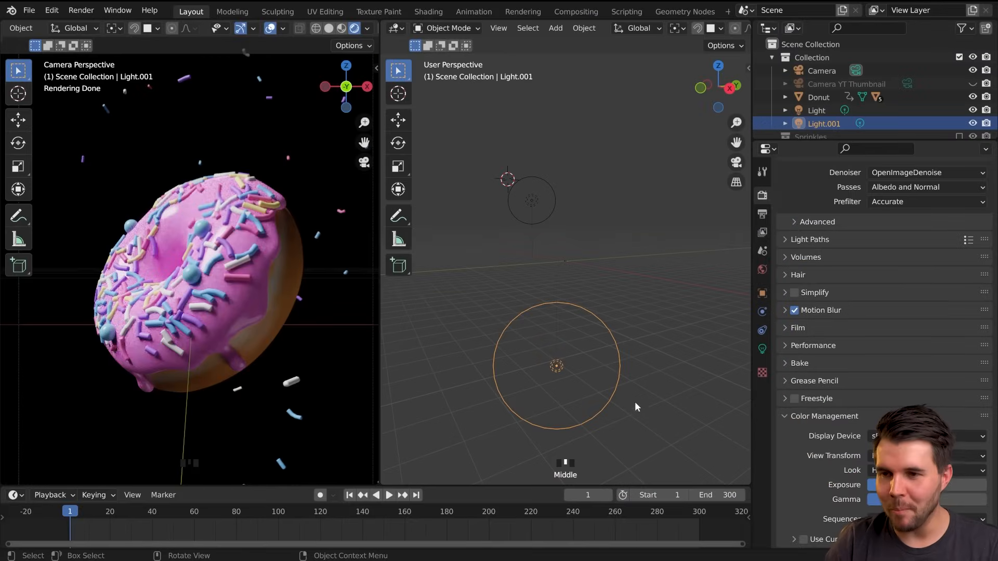
- Switch to Blender, set the Color Management view transform to False Color, and inspect the donut's exposure up close
scroll(914, 467, "down", 10)
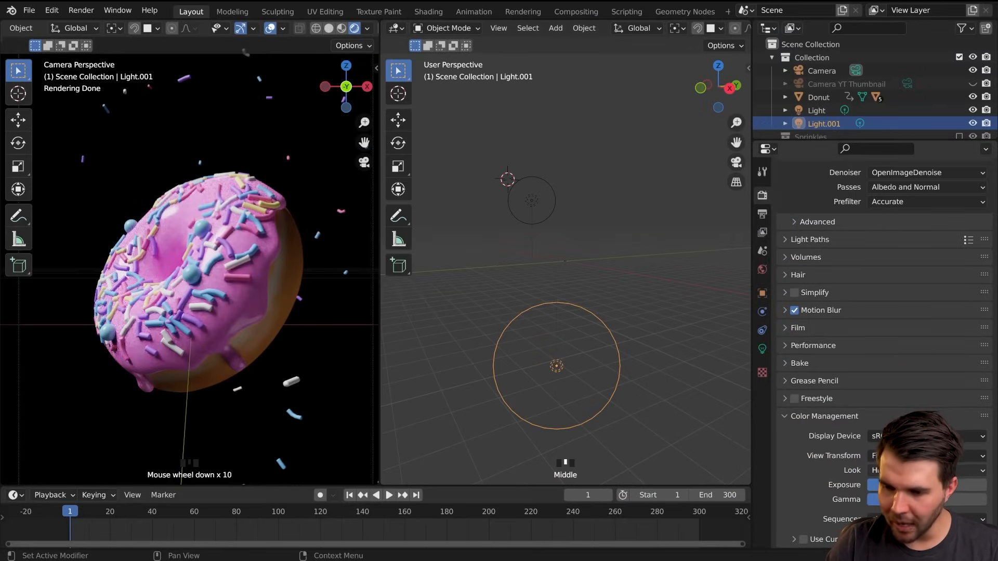
left_click(886, 470)
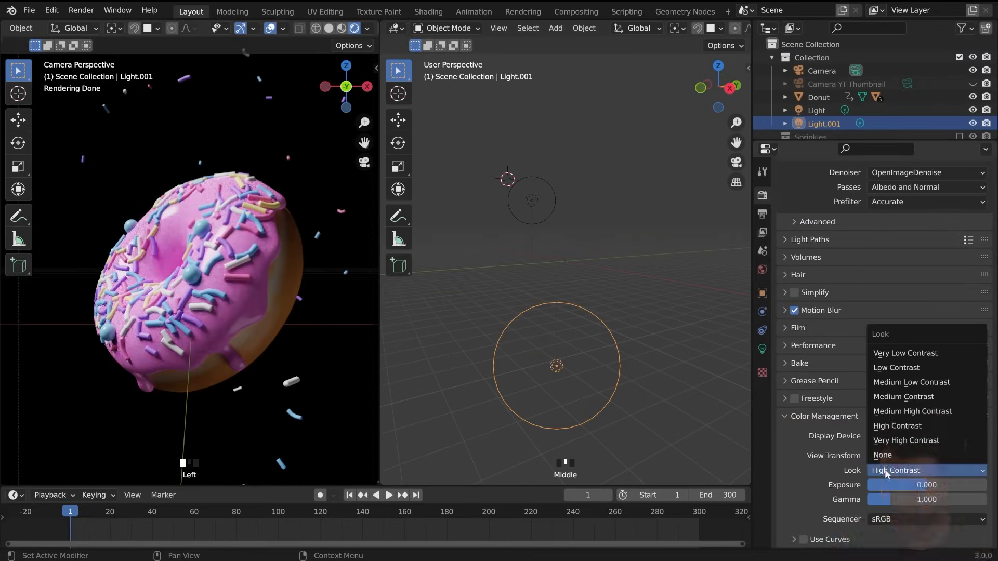
left_click(883, 471)
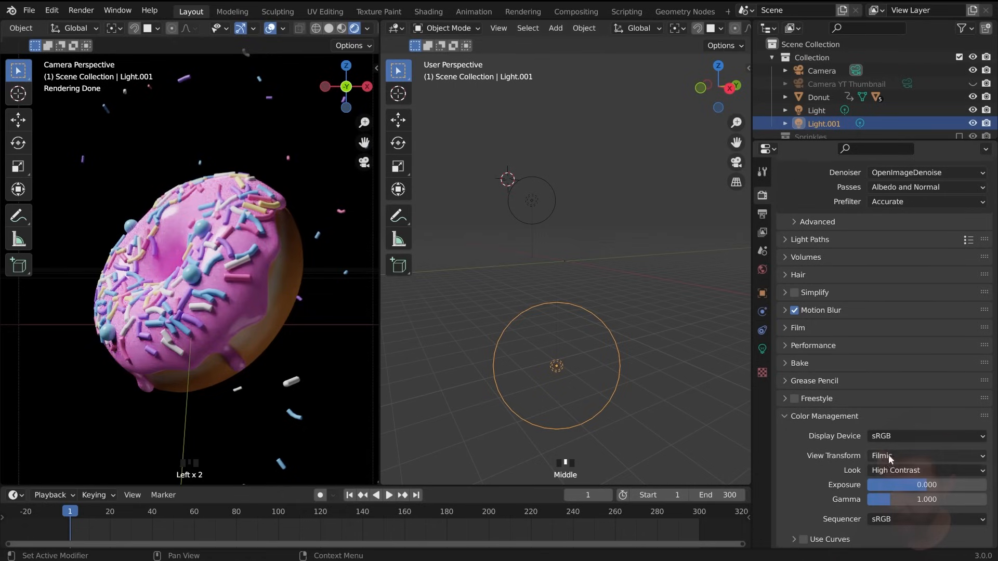
left_click(890, 457)
left_click(899, 454)
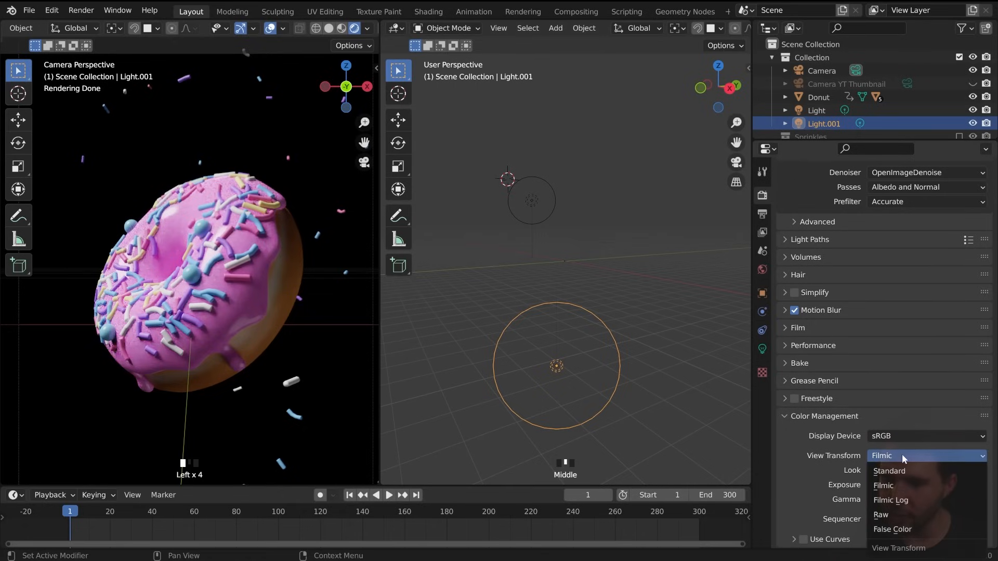
left_click(908, 529)
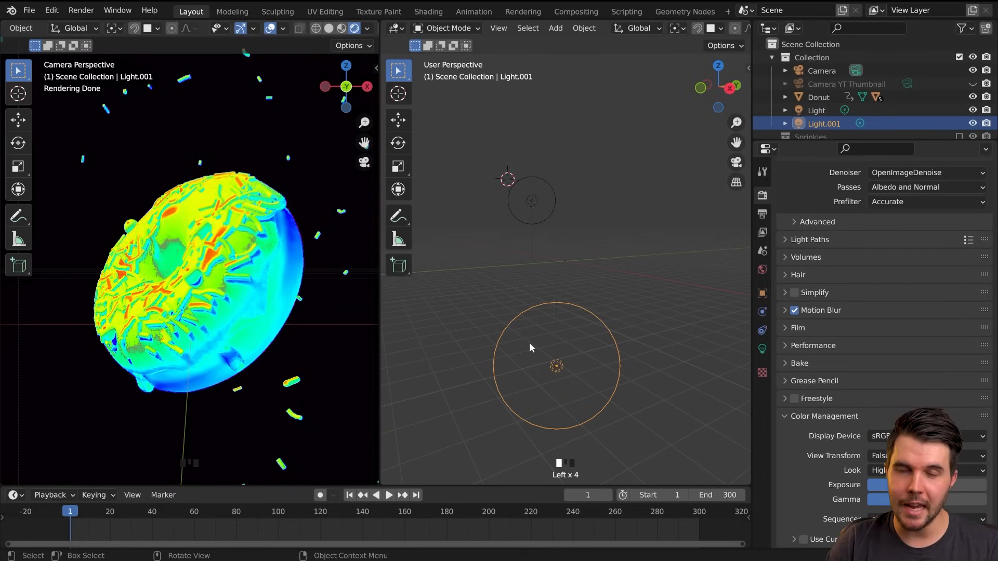
scroll(190, 322, "up", 1)
scroll(190, 321, "up", 1)
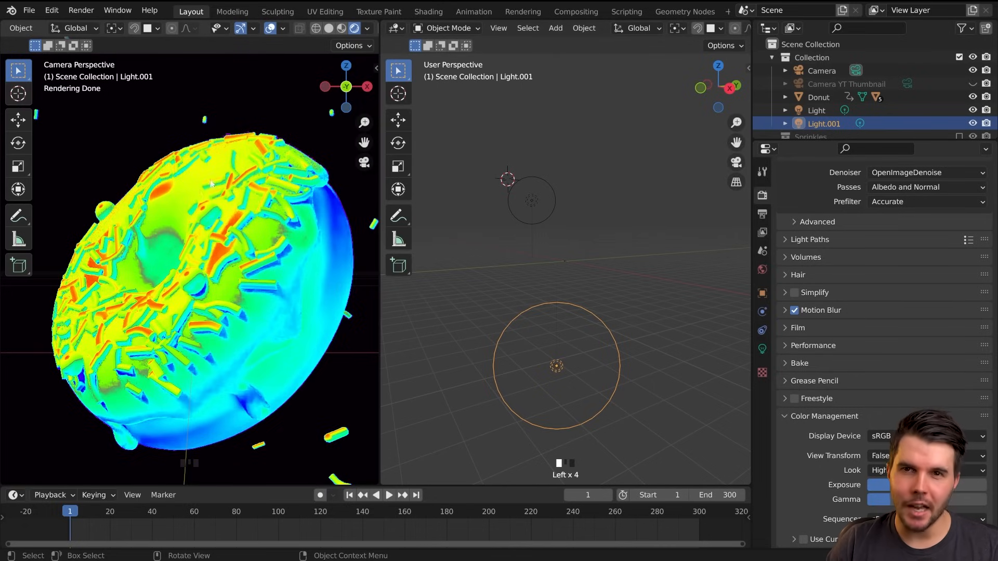
- Try Color Management exposures of 4.353, 2.716 and 0.819 in False Color, then set the view transform back to Filmic
left_click_drag(901, 490, 953, 490)
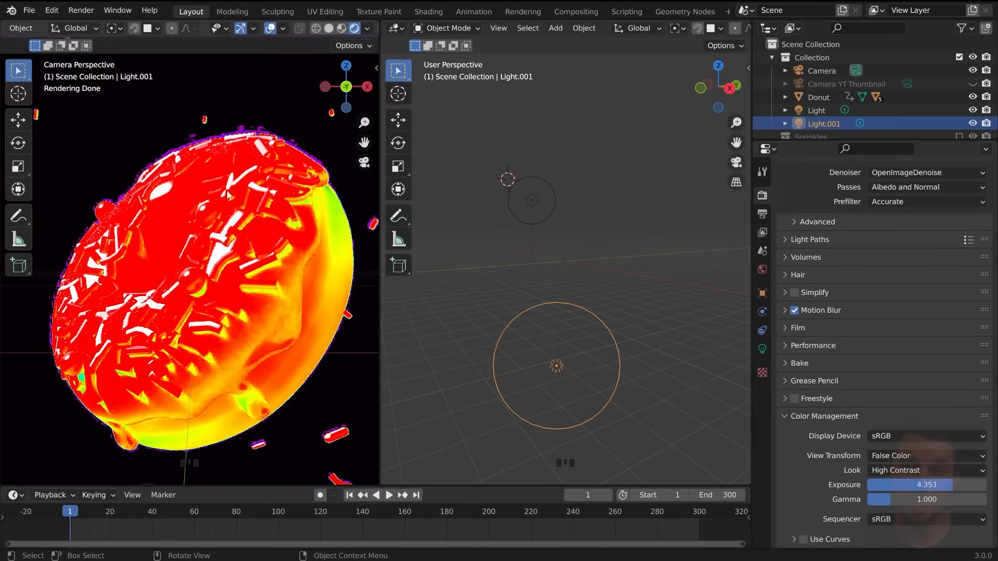
left_click_drag(937, 485, 927, 485)
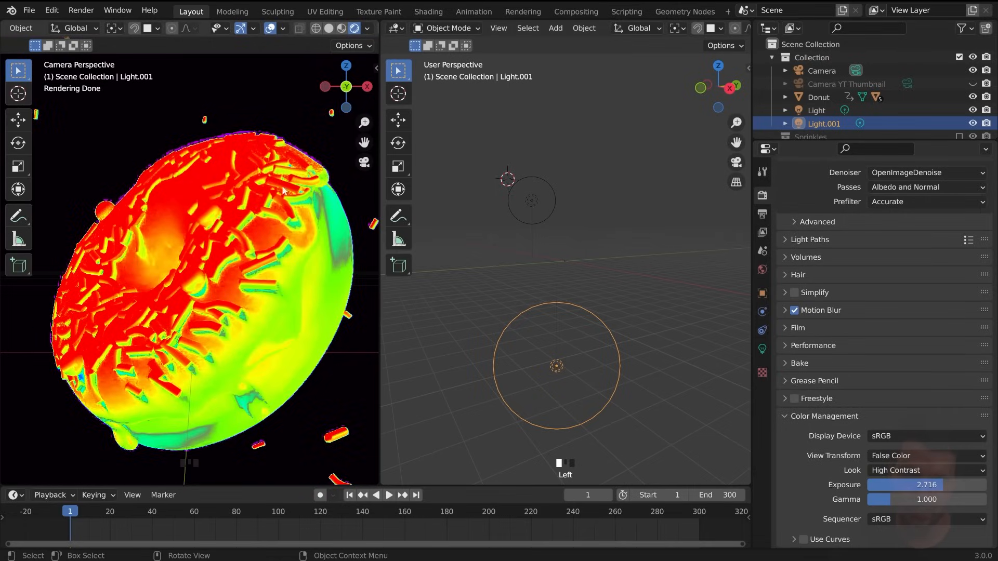
left_click_drag(936, 485, 931, 485)
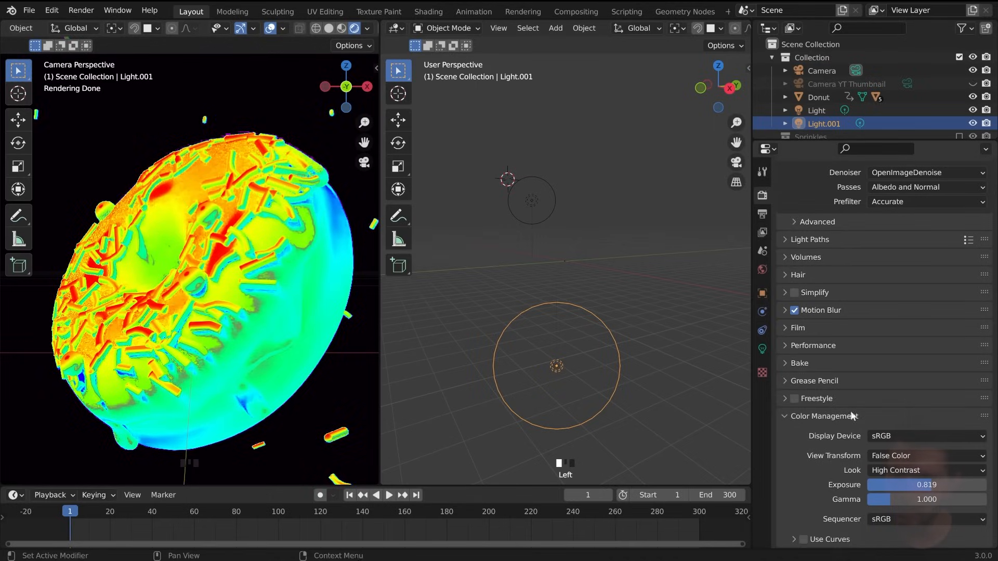
left_click(899, 456)
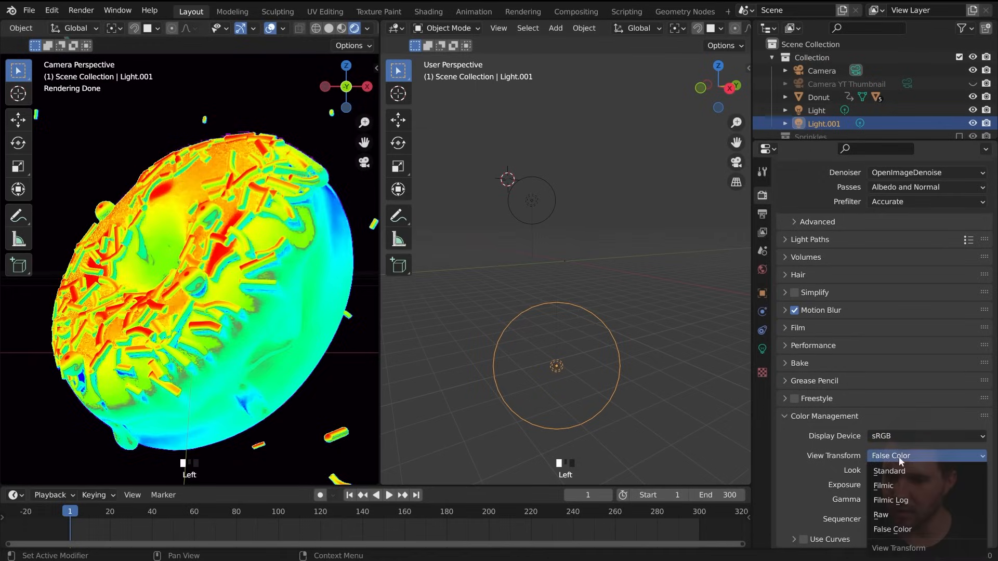
left_click(897, 486)
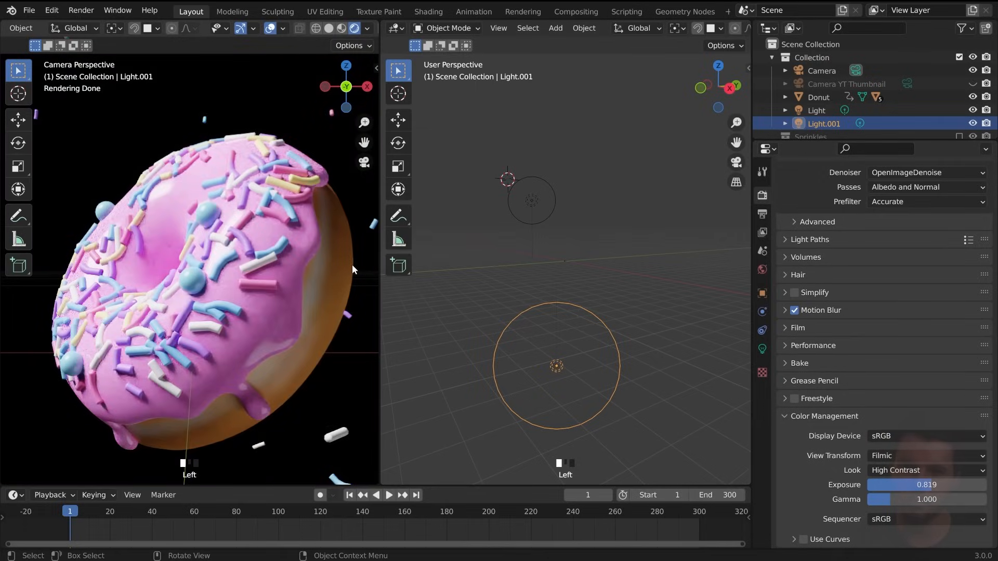
- Try Color Management exposures of 0.412, 1 and -1 under the Filmic view transform
left_click_drag(943, 485, 913, 485)
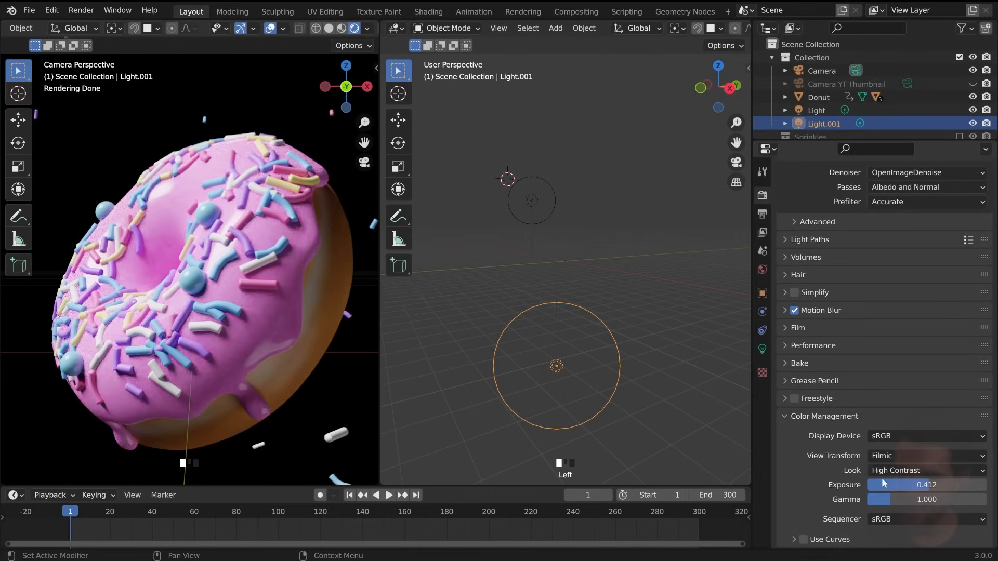
left_click(904, 485)
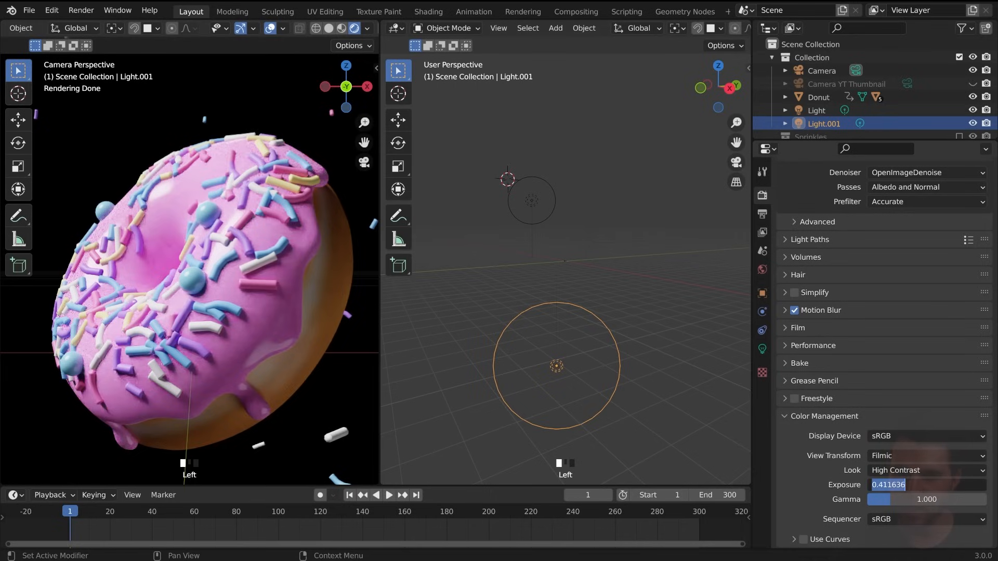
type("1")
left_click(864, 481)
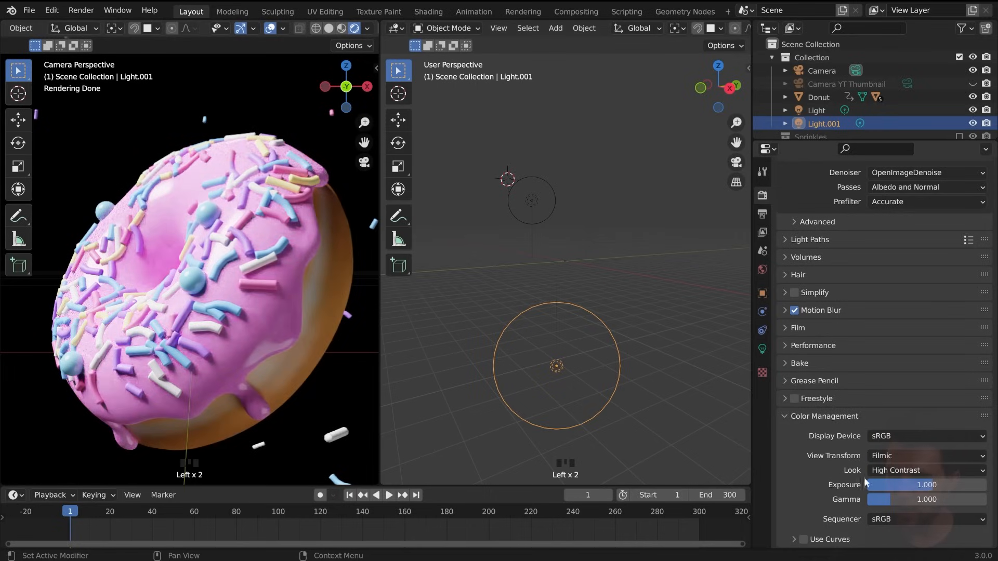
left_click(914, 485)
type("-1")
key("Return")
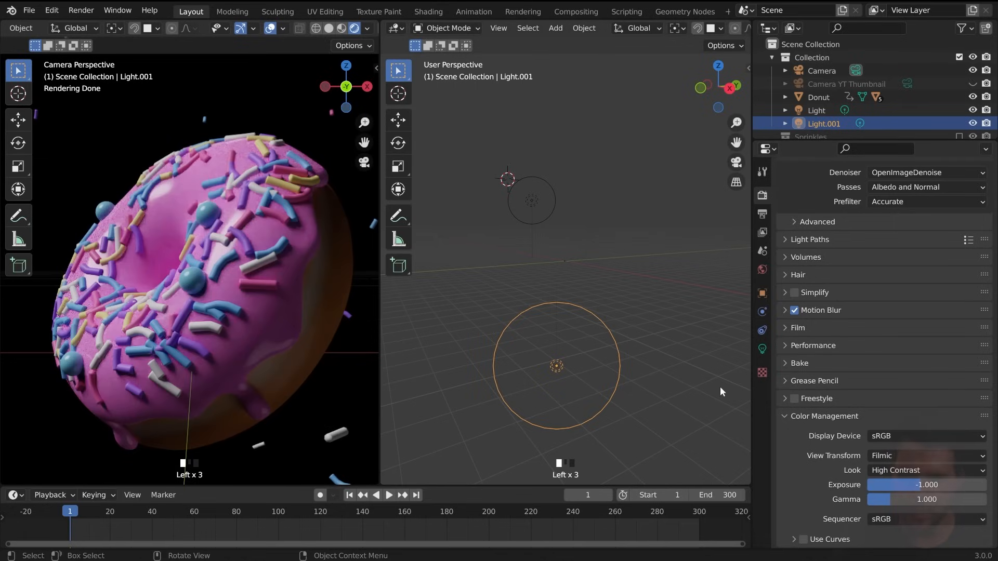
- Try raising the power of Light.001, then undo the change
left_click(762, 349)
left_click_drag(916, 280, 954, 281)
key("ctrl+z")
- Try Color Management exposures of -0.009 and 0.638, then lower the exposure slightly
left_click(762, 195)
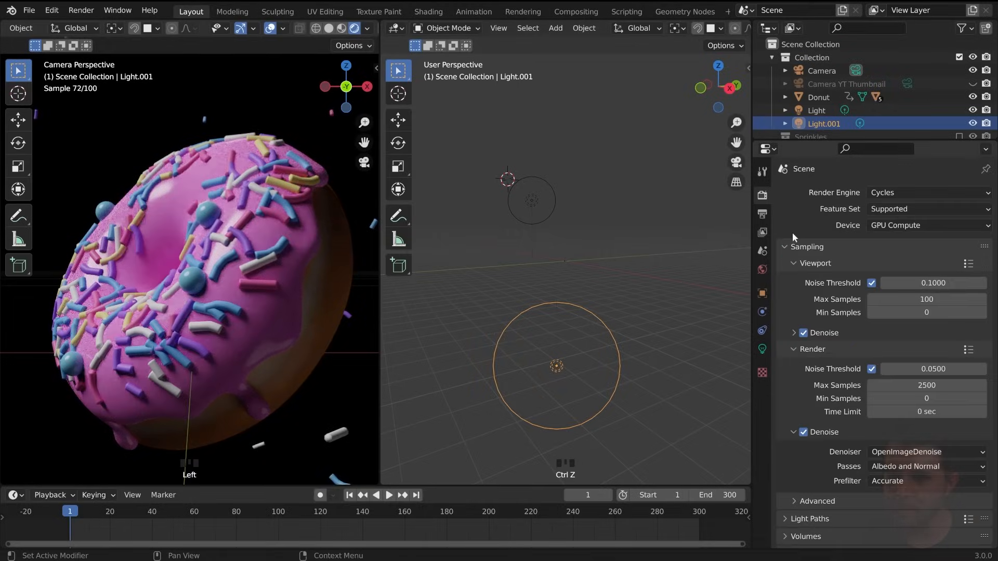
scroll(814, 483, "down", 20)
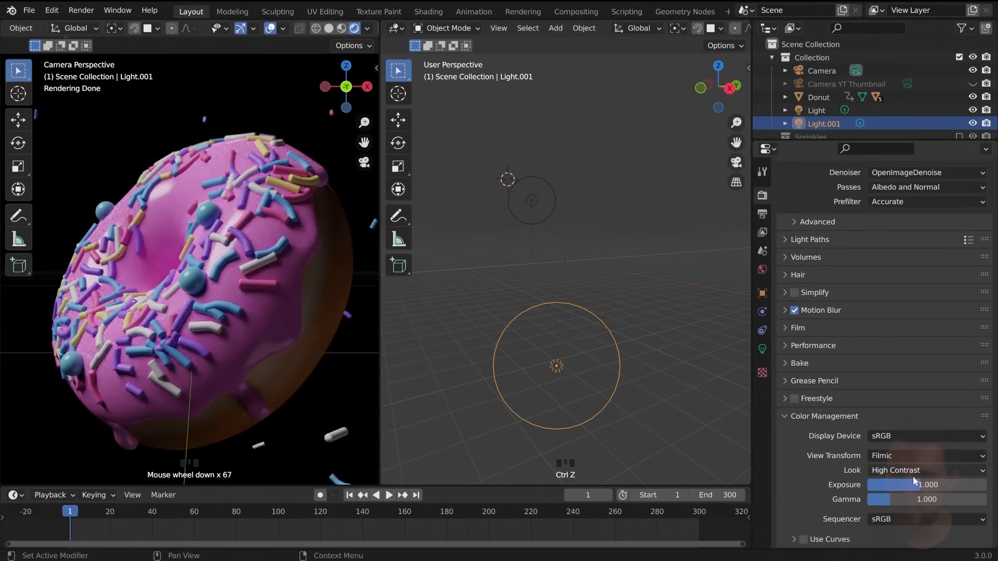
left_click_drag(915, 484, 936, 484)
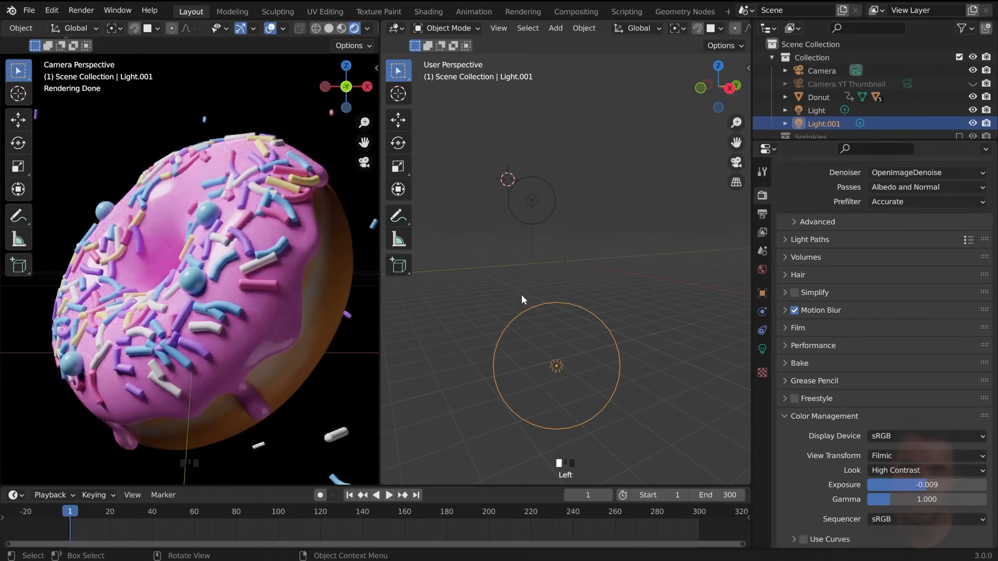
left_click_drag(920, 485, 936, 484)
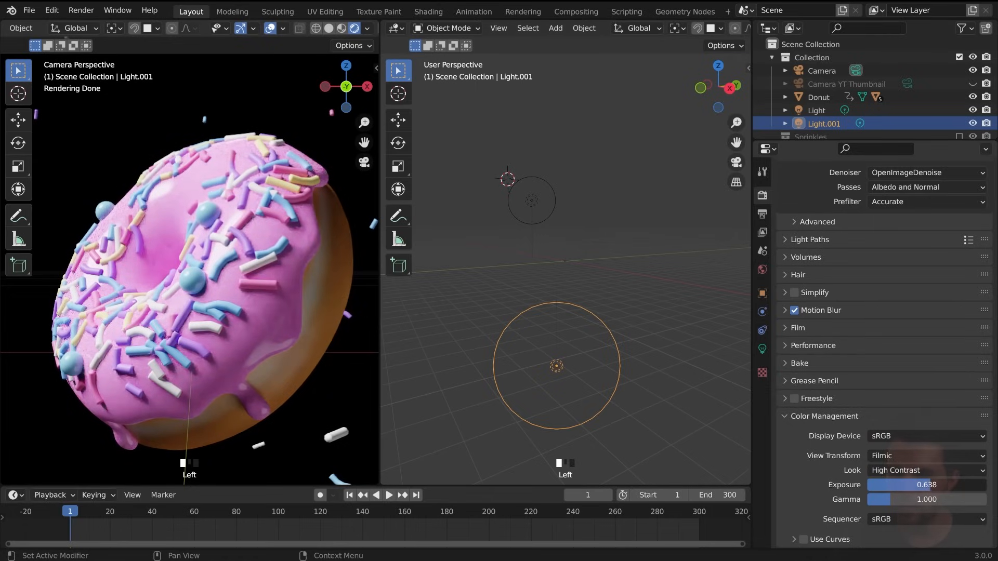
left_click_drag(936, 485, 929, 484)
- Duplicate the upper point light in place and clear the duplicate's location so it sits at the world origin
left_click(762, 349)
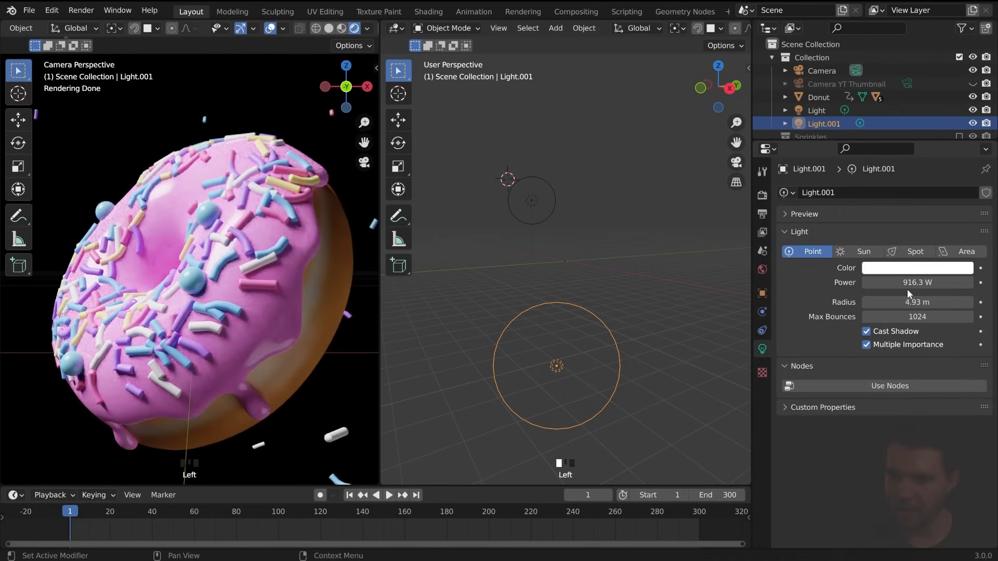
scroll(276, 301, "down", 3)
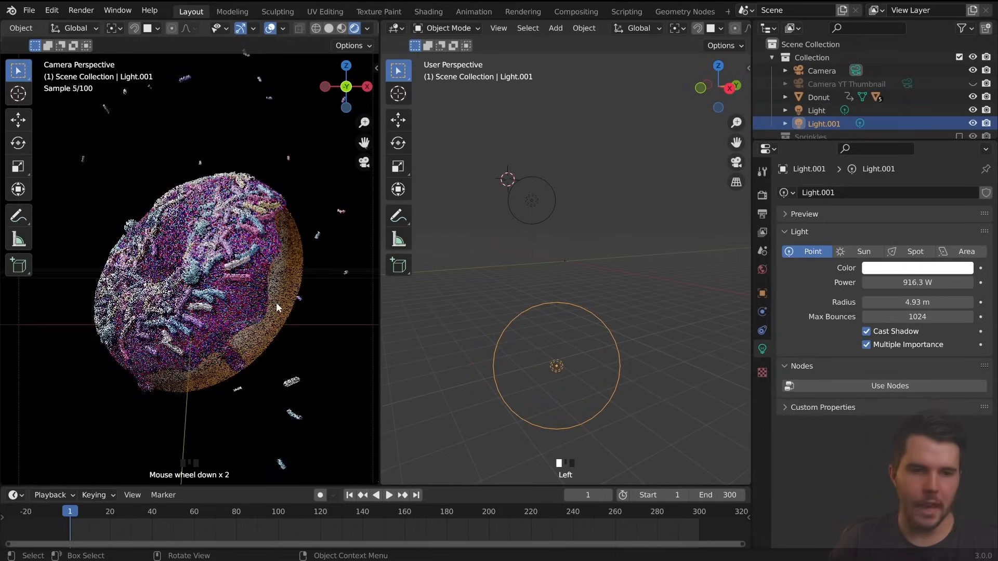
left_click(544, 226)
scroll(290, 253, "up", 1)
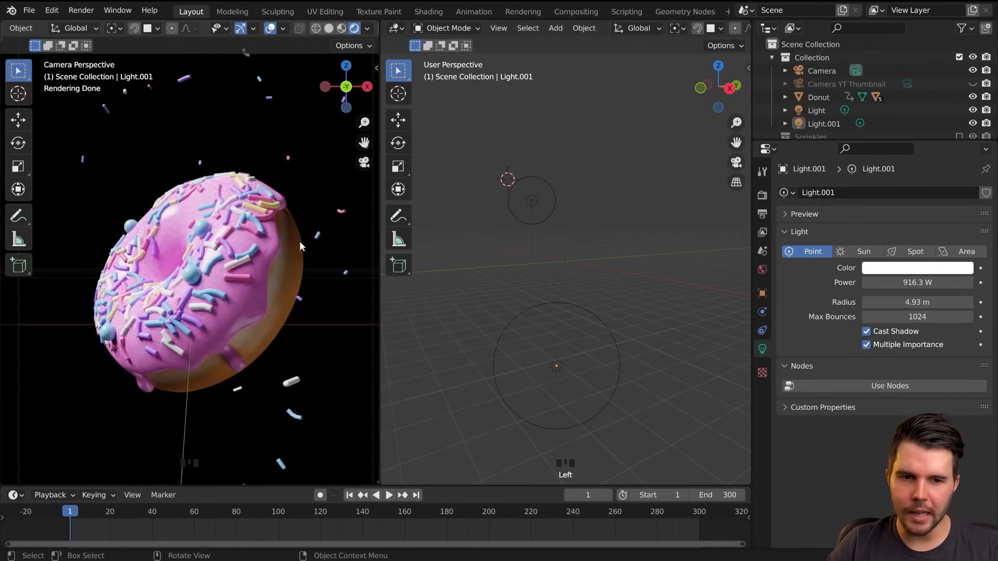
left_click(554, 189)
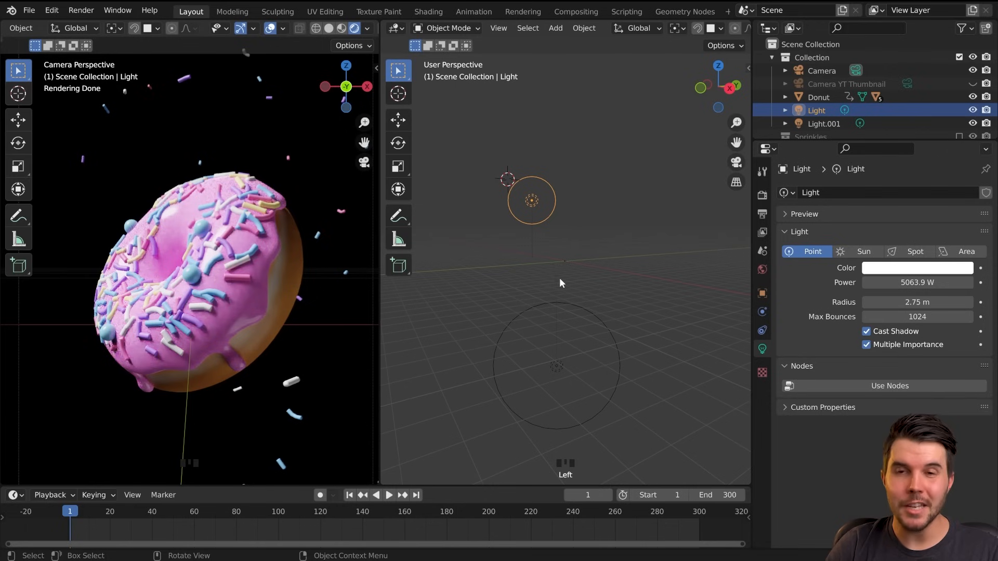
mouse_move(562, 273)
middle_mouse_down()
mouse_move(538, 301)
mouse_move(544, 268)
middle_mouse_up()
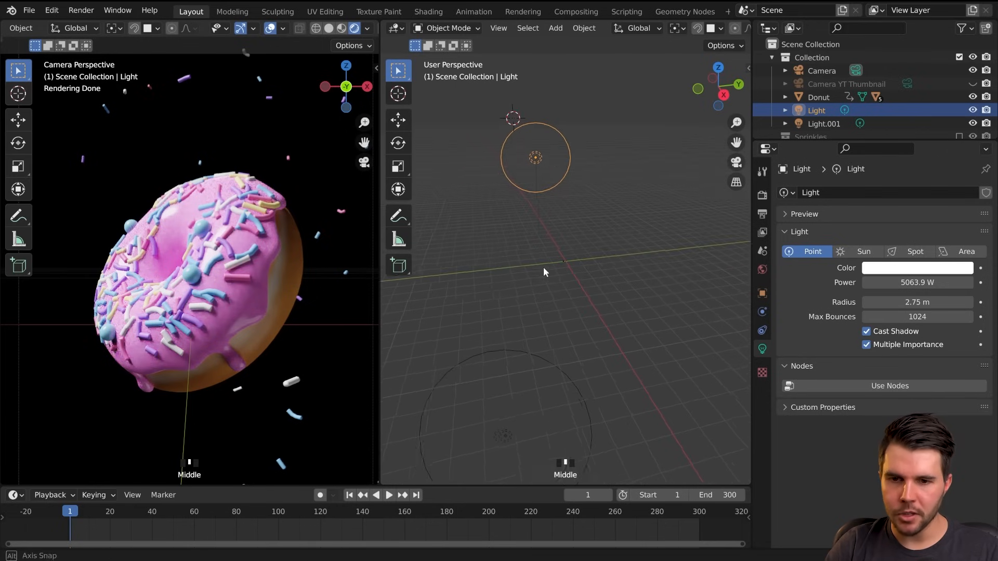
scroll(547, 271, "down", 2)
key("shift+d")
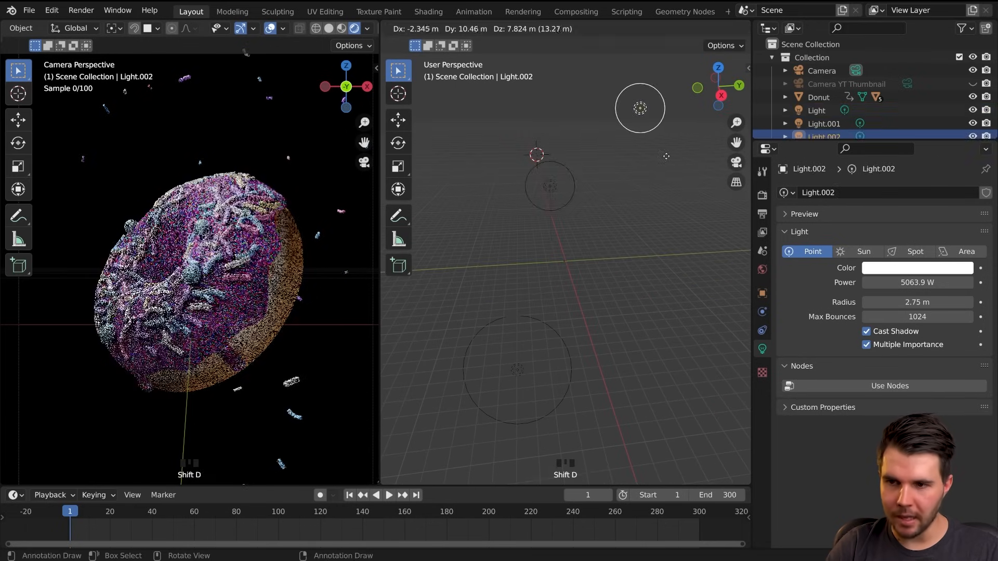
right_click(609, 291)
scroll(609, 291, "down", 3)
key("alt+g")
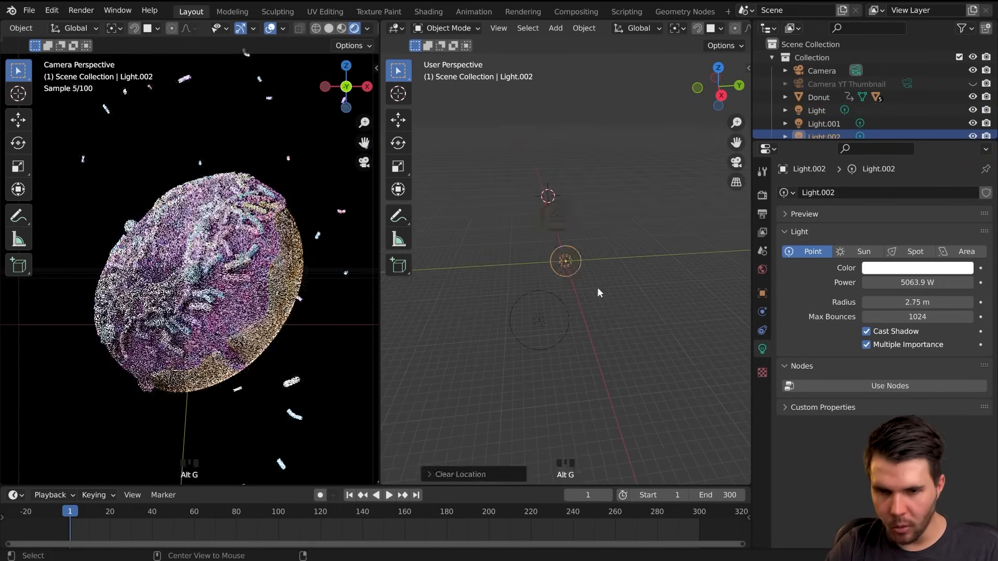
- Move the duplicated light about 5.2 m along the global Y axis, placing it behind the donut
scroll(593, 296, "up", 8)
scroll(577, 299, "down", 2)
scroll(575, 298, "down", 1)
middle_click_drag(575, 298, 517, 299, "shift")
key("g")
key("y")
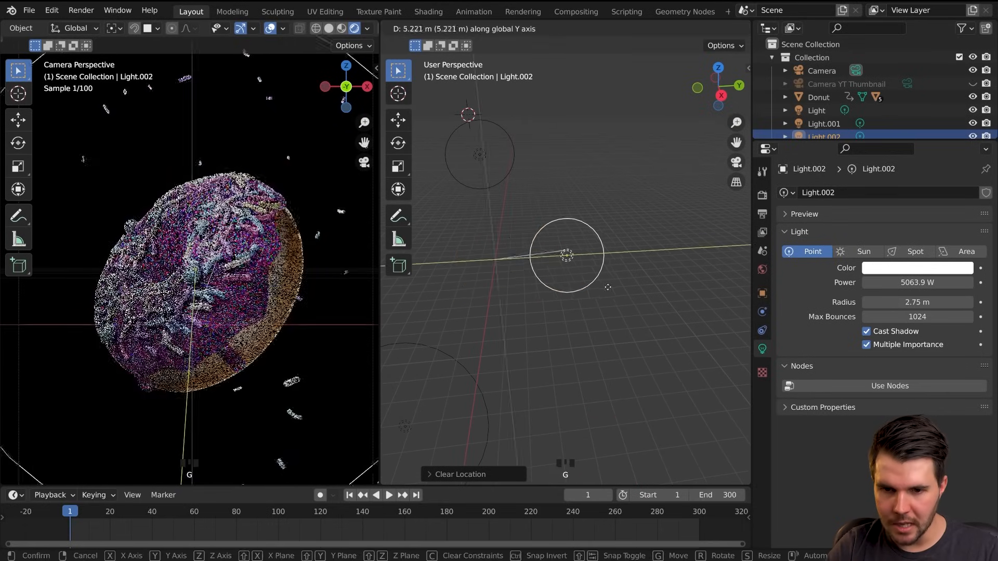
left_click(611, 286)
- Raise the light behind the donut, shift it along the X axis, and set its radius to 2.16 m
middle_click_drag(552, 305, 581, 262)
key("g")
left_click(622, 260)
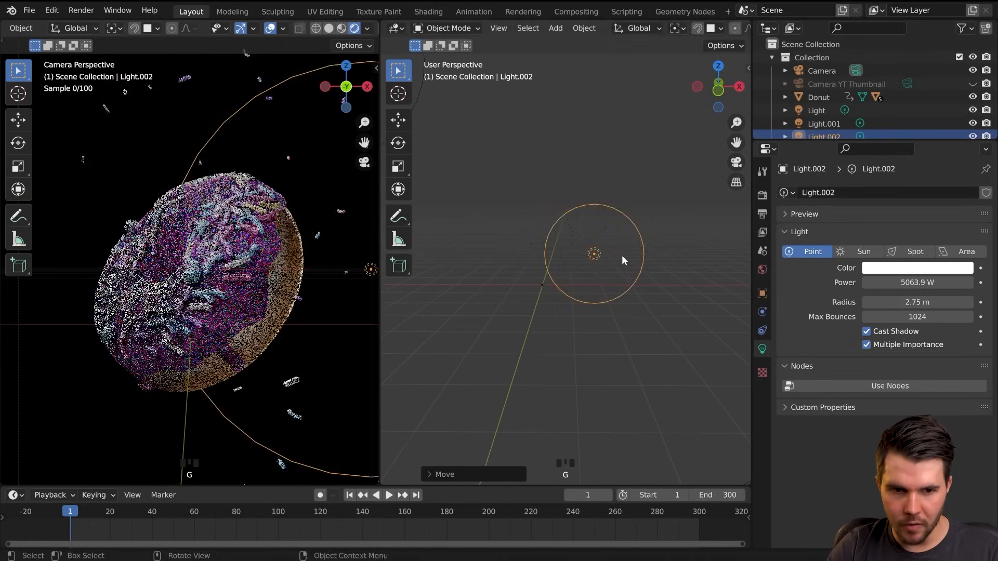
scroll(320, 278, "down", 1)
key("g")
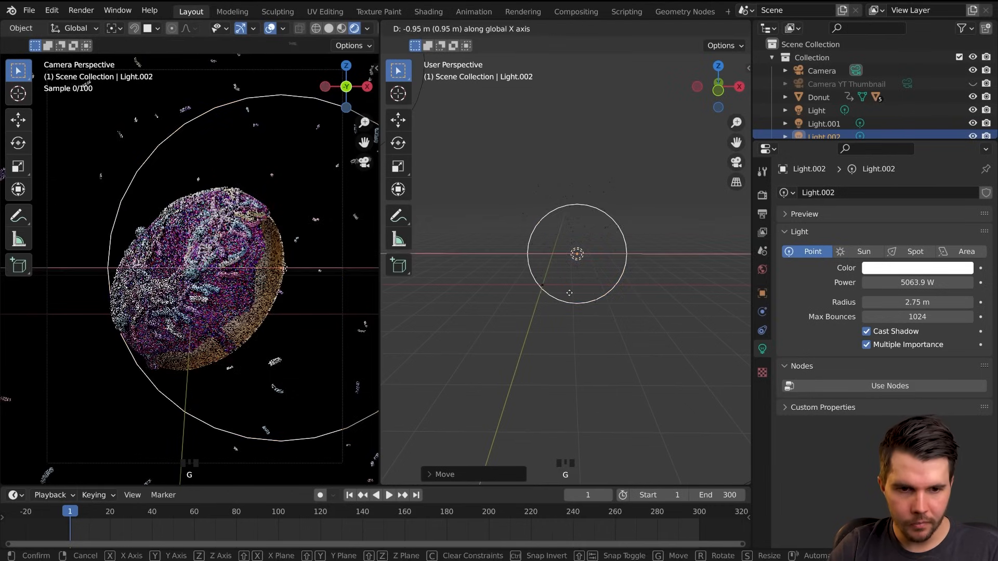
left_click(424, 290)
mouse_move(917, 302)
left_mouse_down()
mouse_move(893, 302)
mouse_move(902, 302)
left_mouse_up()
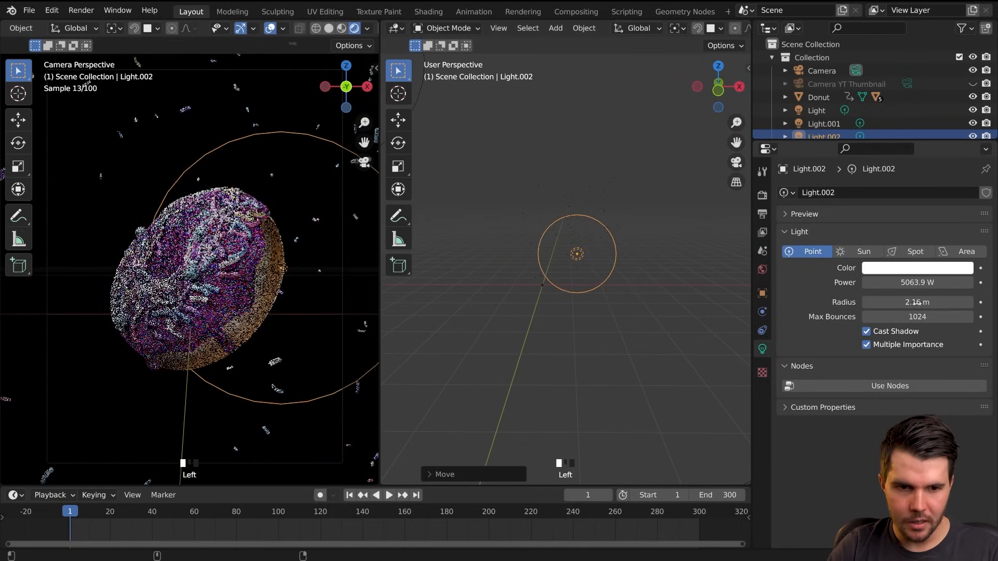
- Reposition the light behind the donut, shifting it sideways, lowering it about 0.6 m along global Z, and raising it again freehand
key("g")
left_click(681, 272)
key("g")
left_click(675, 272)
key("g")
key("z")
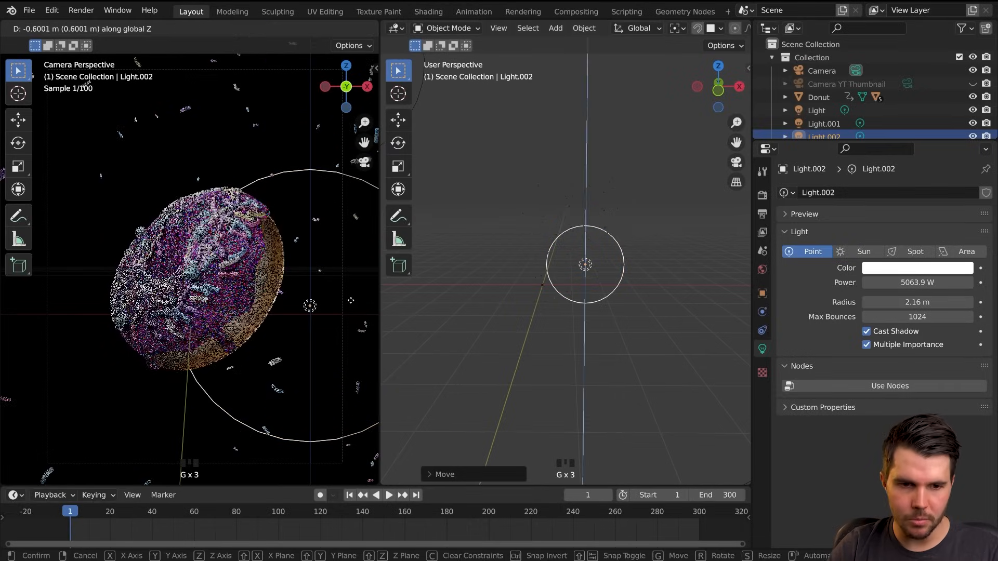
left_click(351, 301)
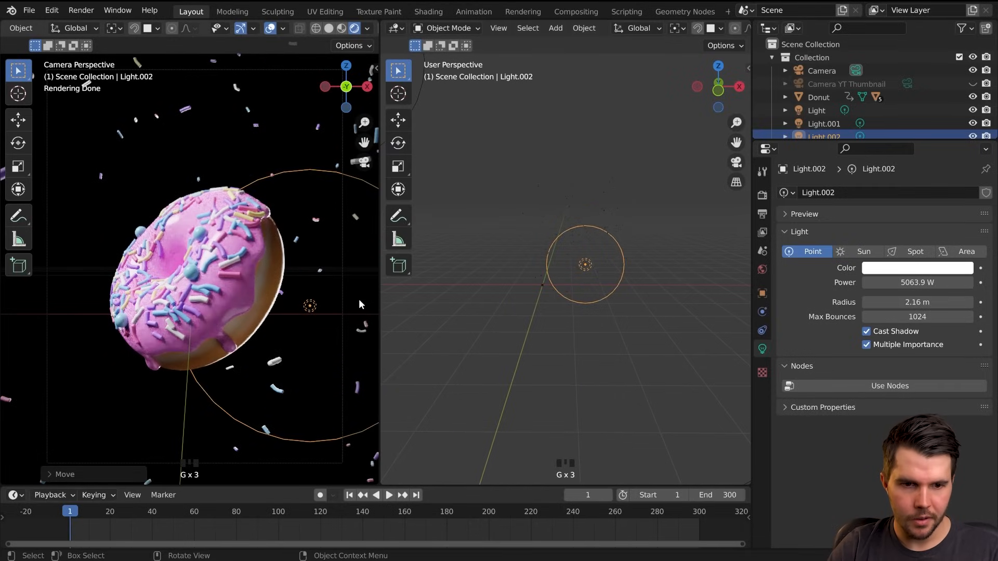
key("g")
left_click(578, 320)
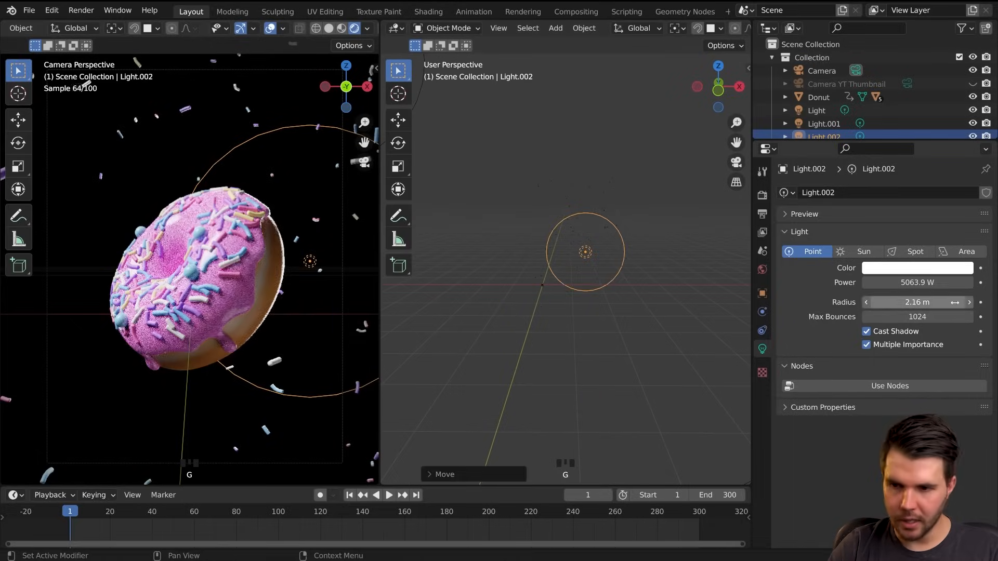
- Set the rear light's power to 3387.8 W and slide it along the global X axis toward the donut in two moves
mouse_move(918, 282)
left_mouse_down()
mouse_move(902, 283)
mouse_move(914, 282)
left_mouse_up()
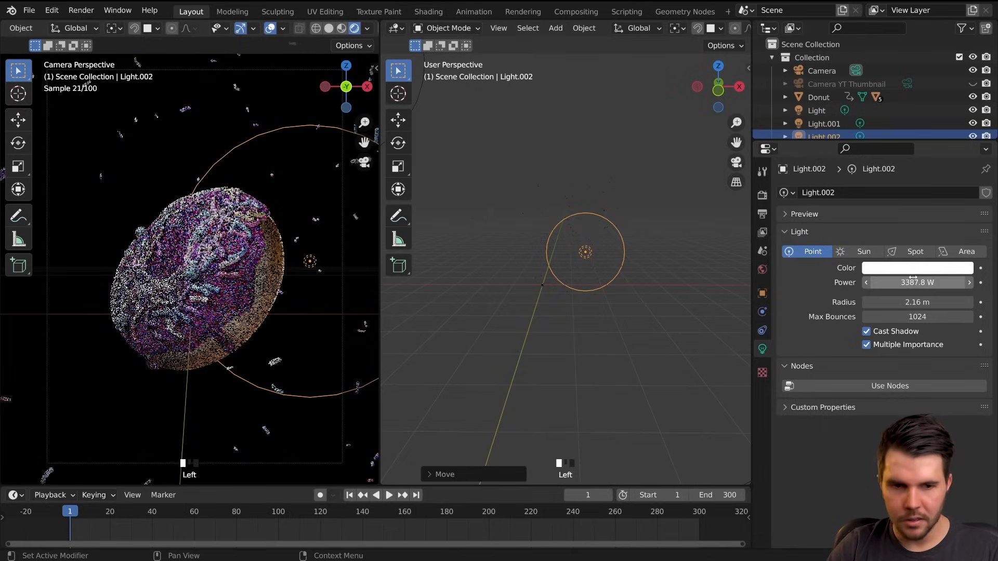
key("g")
key("x")
left_click(616, 254)
key("g")
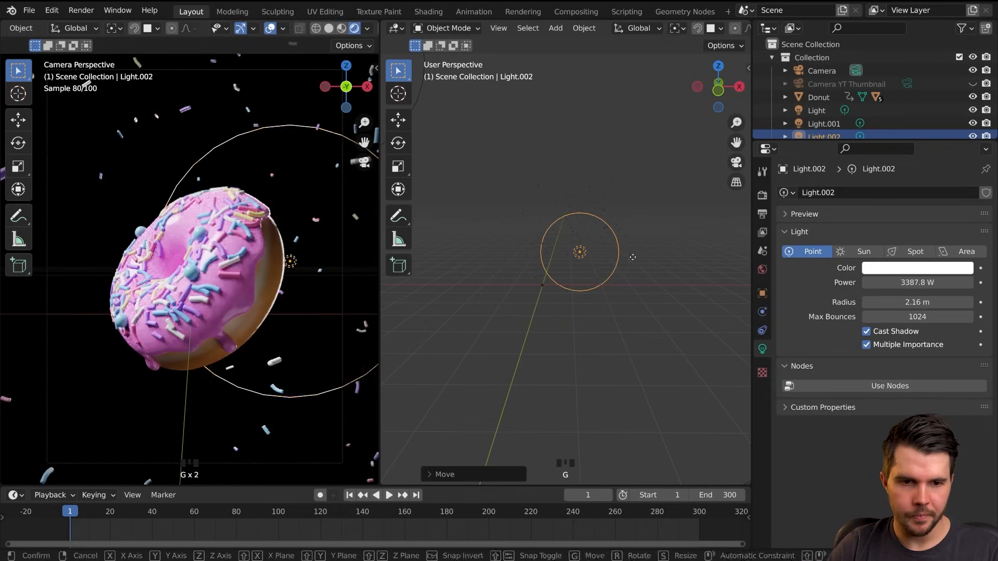
key("x")
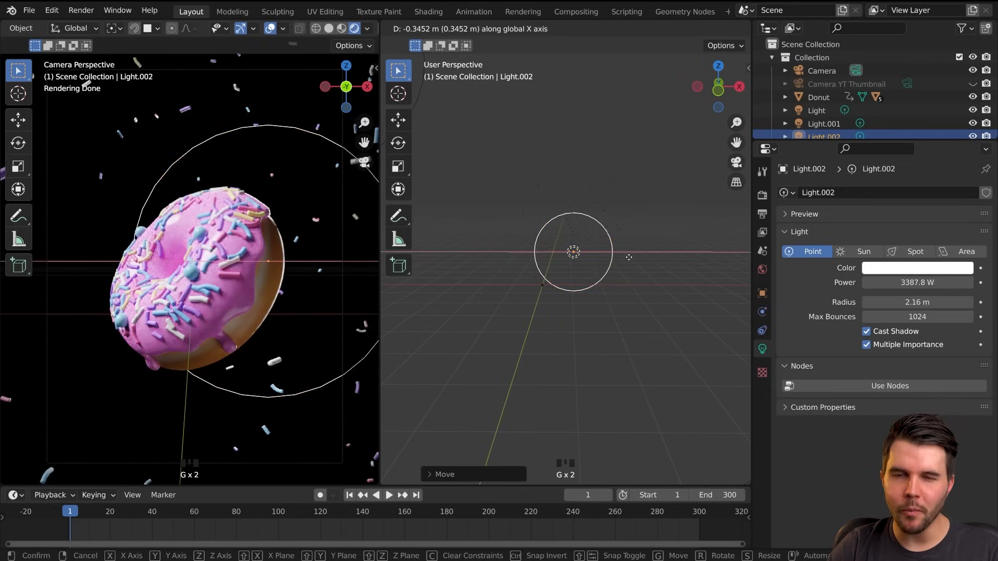
left_click(629, 256)
- Try radii of 1.46 m, 3.8 m and 0.344 m on the rear light, moving it about 1.2 m away from the donut
left_click_drag(918, 302, 879, 302)
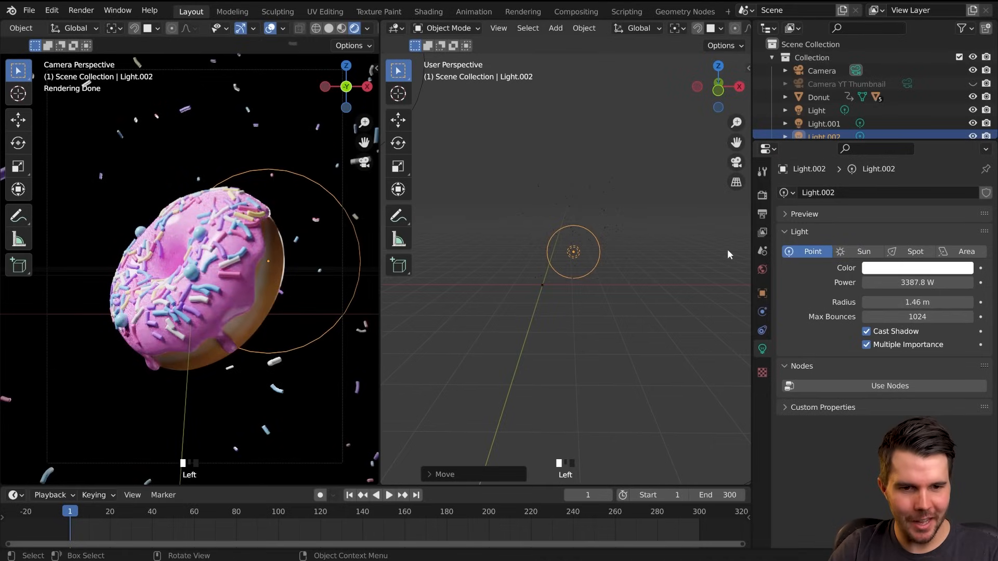
key("g")
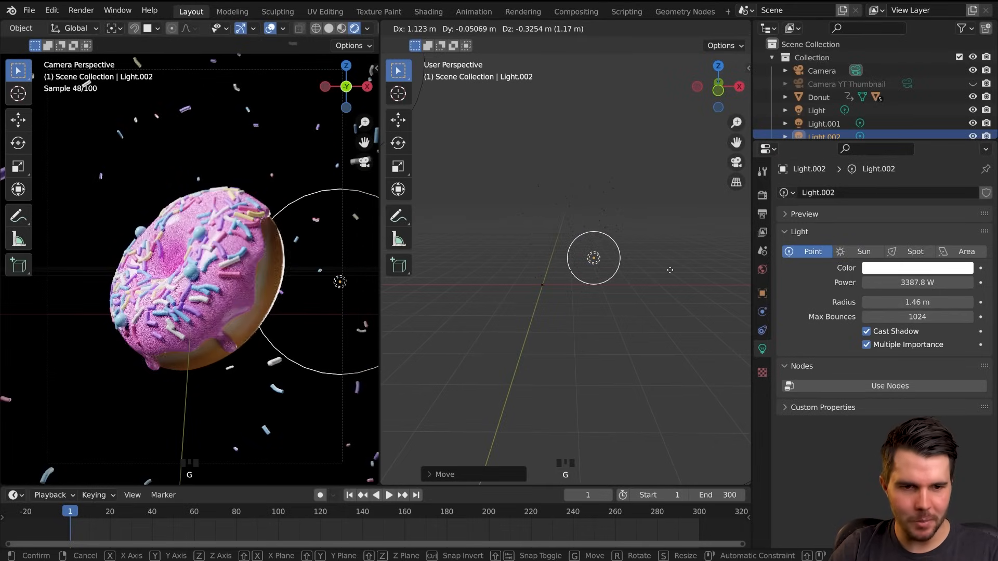
left_click(670, 272)
key("g")
left_click(648, 288)
left_click_drag(876, 303, 994, 303)
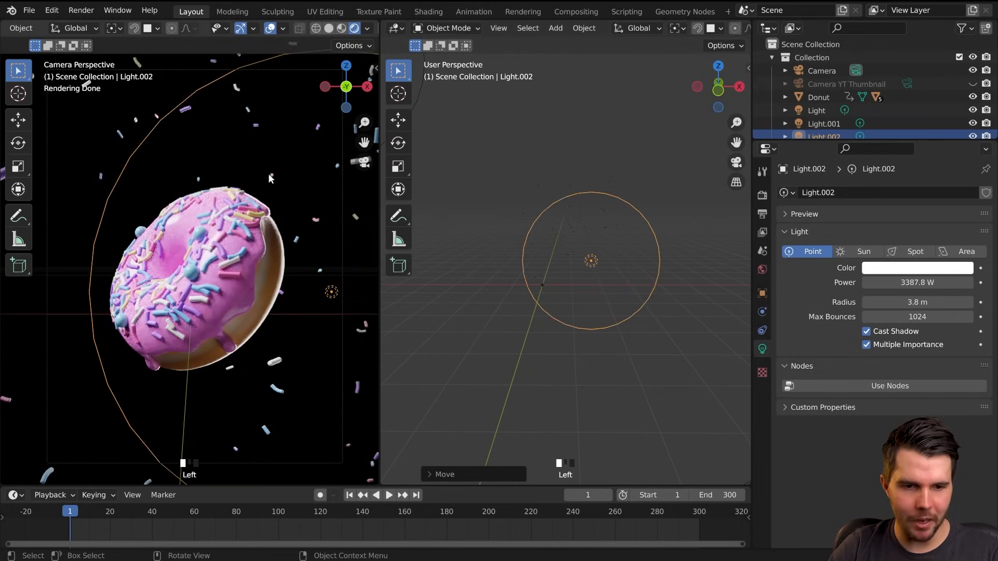
left_click_drag(918, 302, 629, 283)
left_click_drag(892, 305, 790, 305)
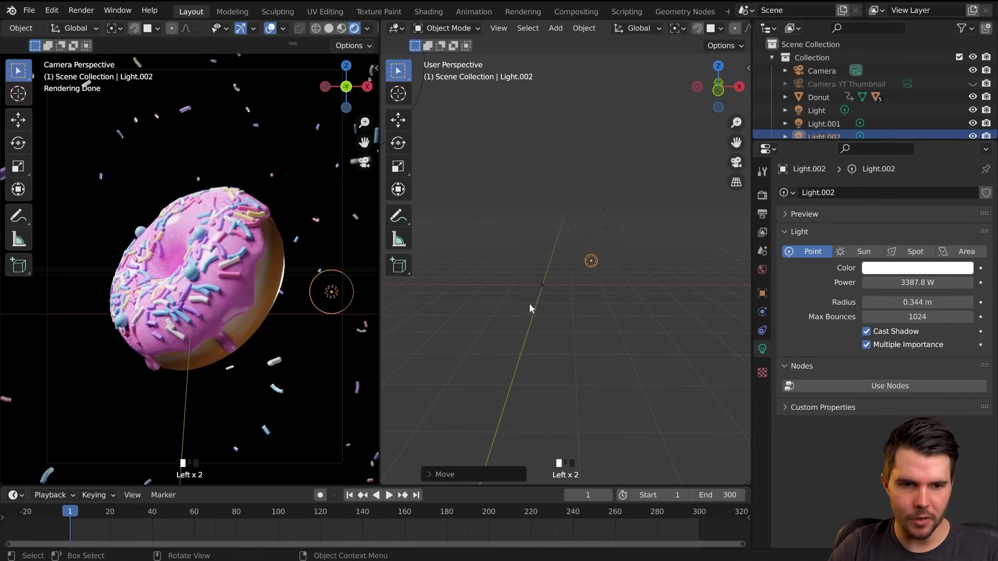
- Set the rear light's radius to 1.08 m and nudge the light into position beside the donut's shadowed edge
key("g")
left_click(657, 289)
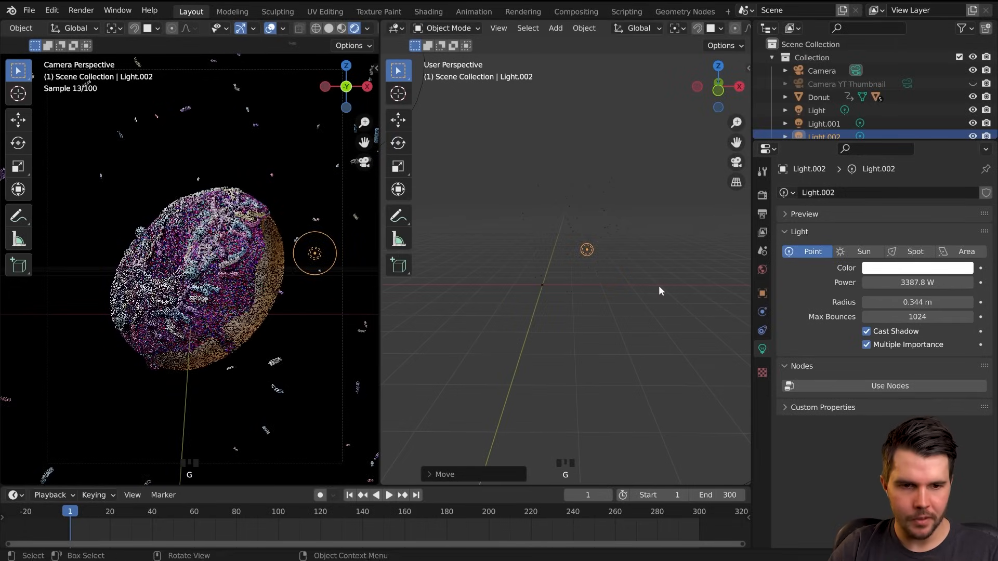
left_click_drag(884, 302, 951, 302)
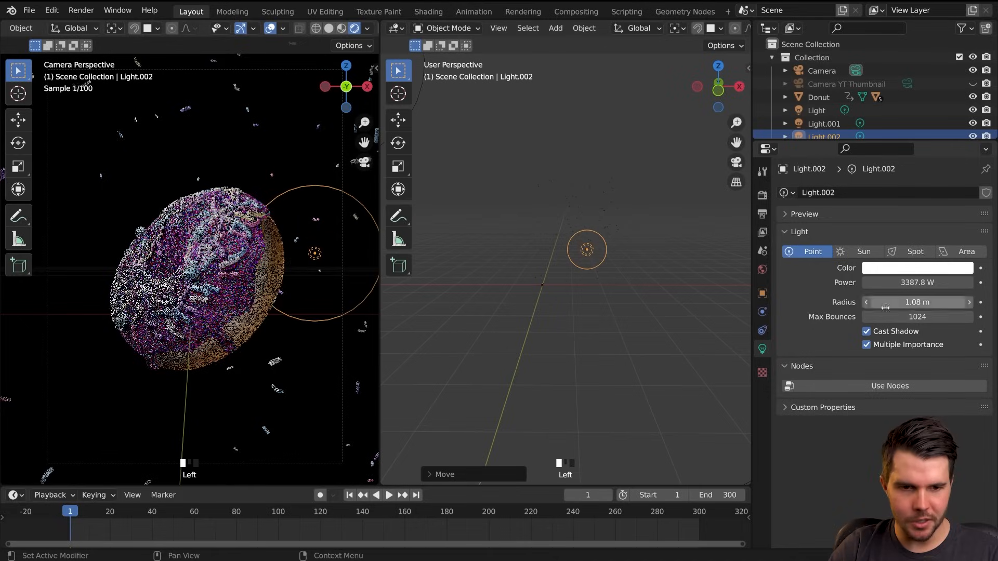
key("g")
left_click(624, 293)
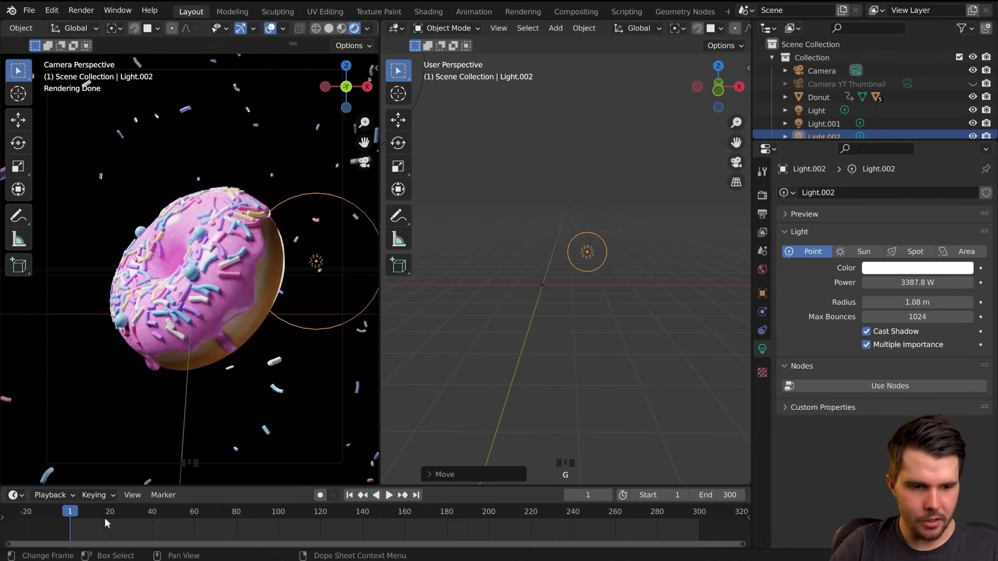
- Examine the lighting across the animation by playing it and jumping to frames such as 201 and 271, then return to frame 1
left_click(186, 513)
left_click(389, 495)
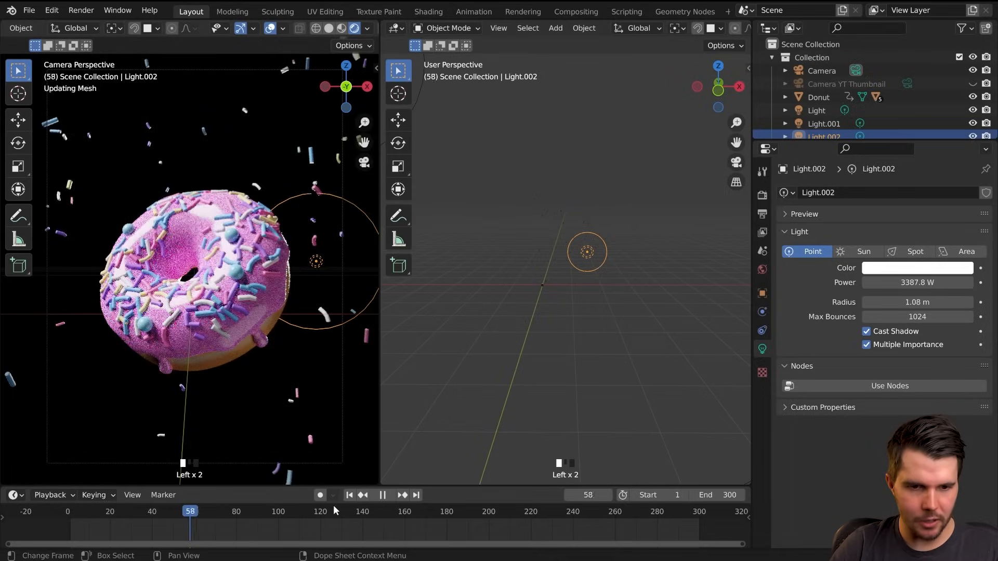
key("space")
left_click(335, 512)
left_click_drag(335, 512, 490, 513)
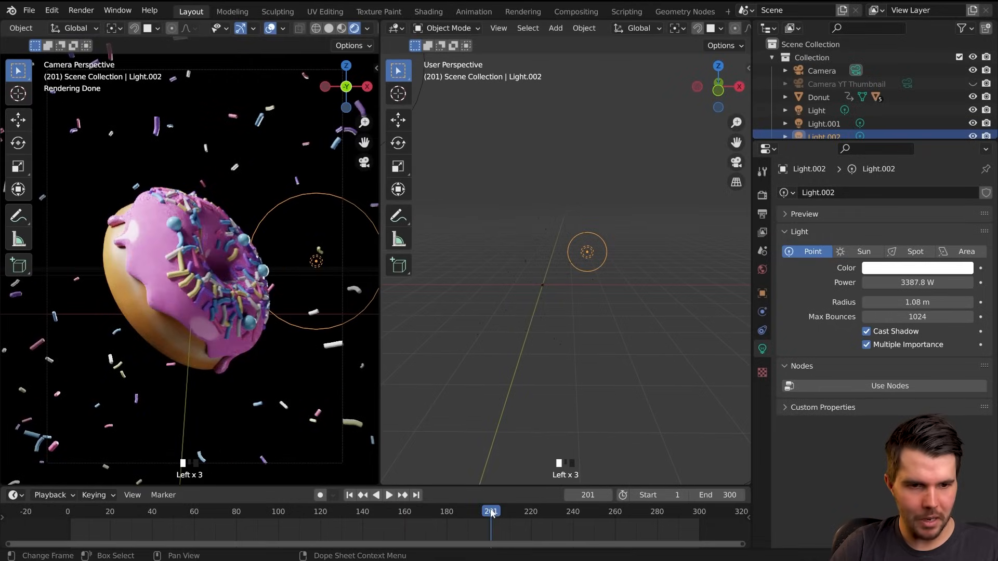
left_click(638, 513)
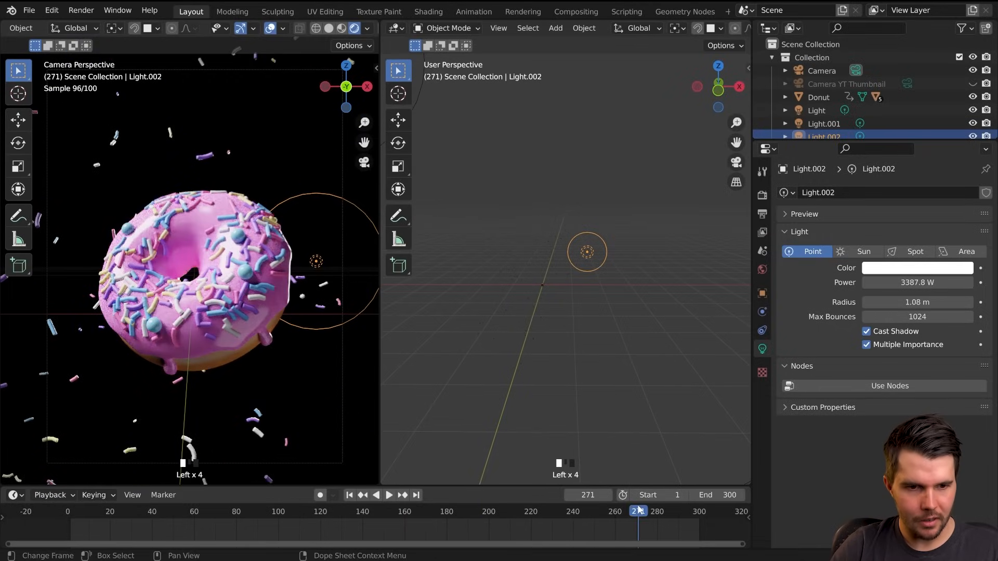
key("space")
key("space")
left_click(129, 512)
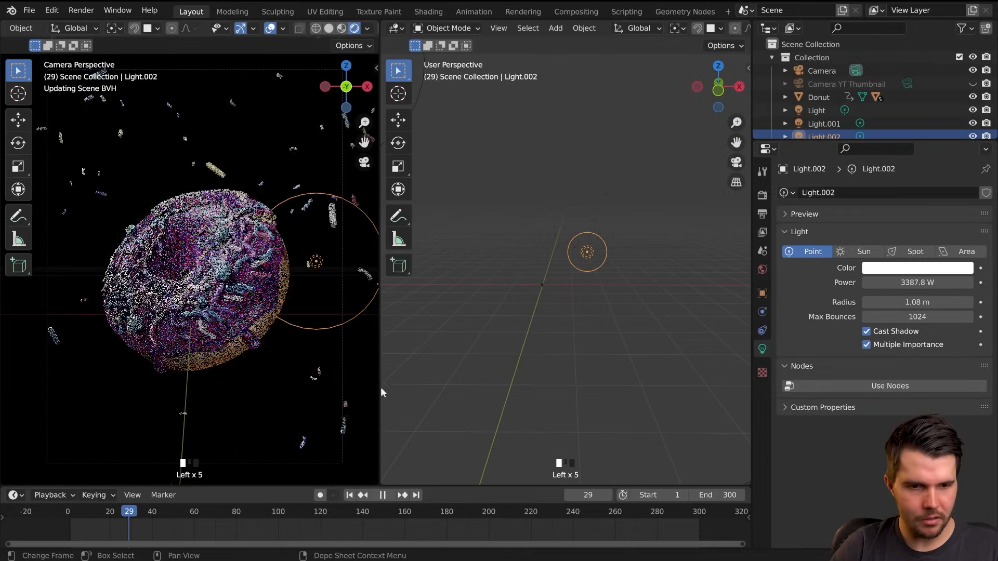
key("shift+Left")
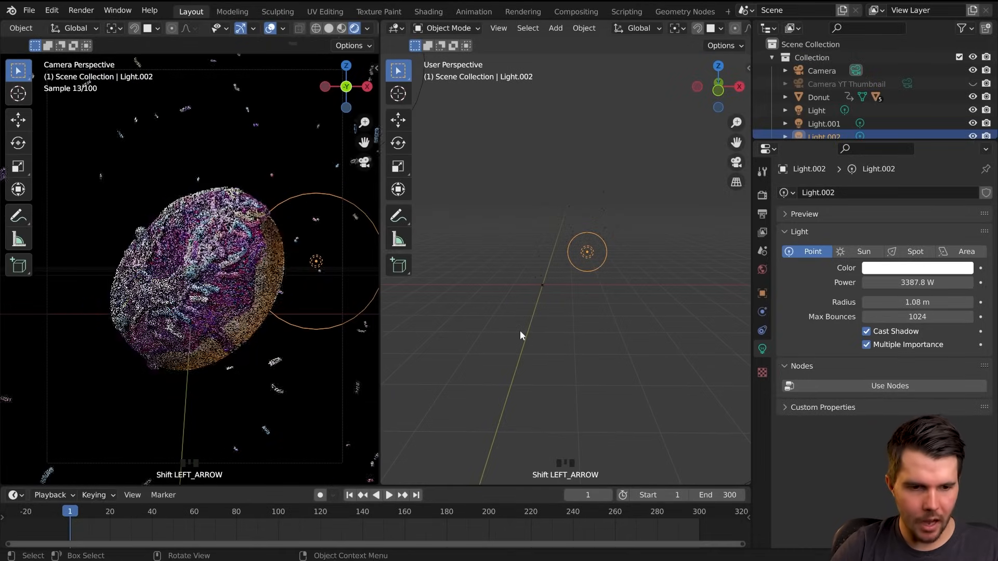
- Review the three-light arrangement by selecting the key, rear and lower lights in turn, with all of them listed in the Outliner
middle_click_drag(575, 313, 513, 302)
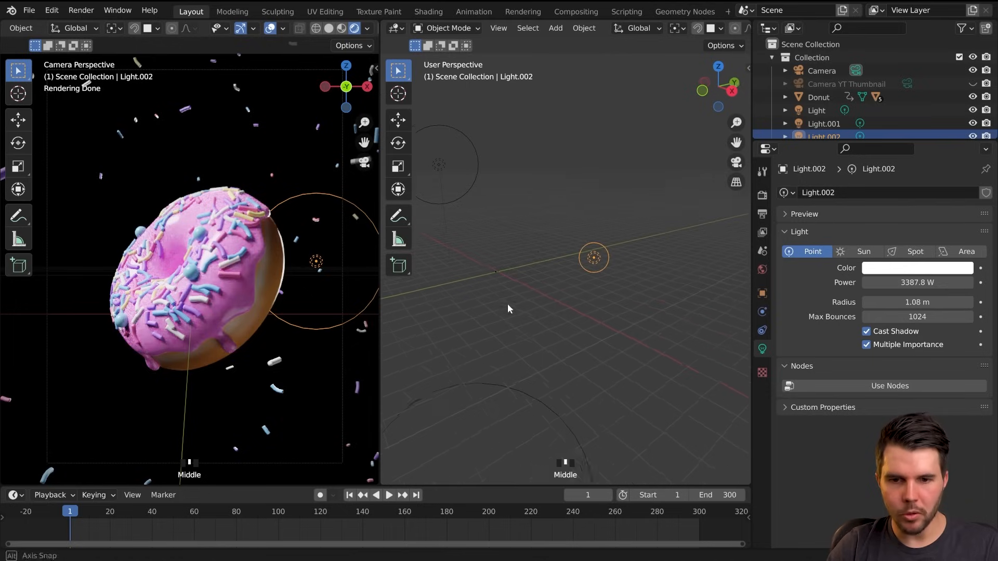
scroll(529, 307, "down", 2)
left_click_drag(894, 140, 894, 157)
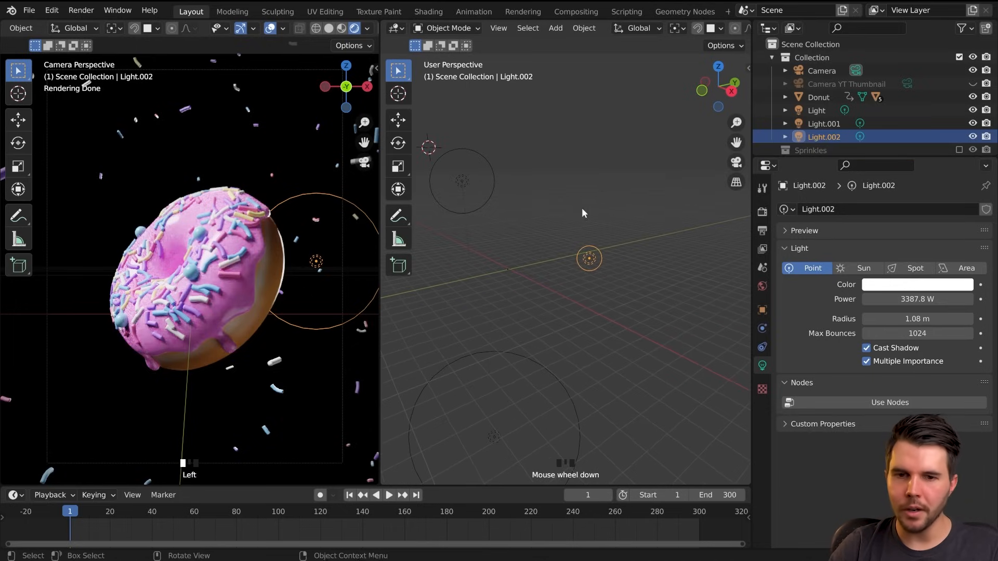
left_click(486, 169)
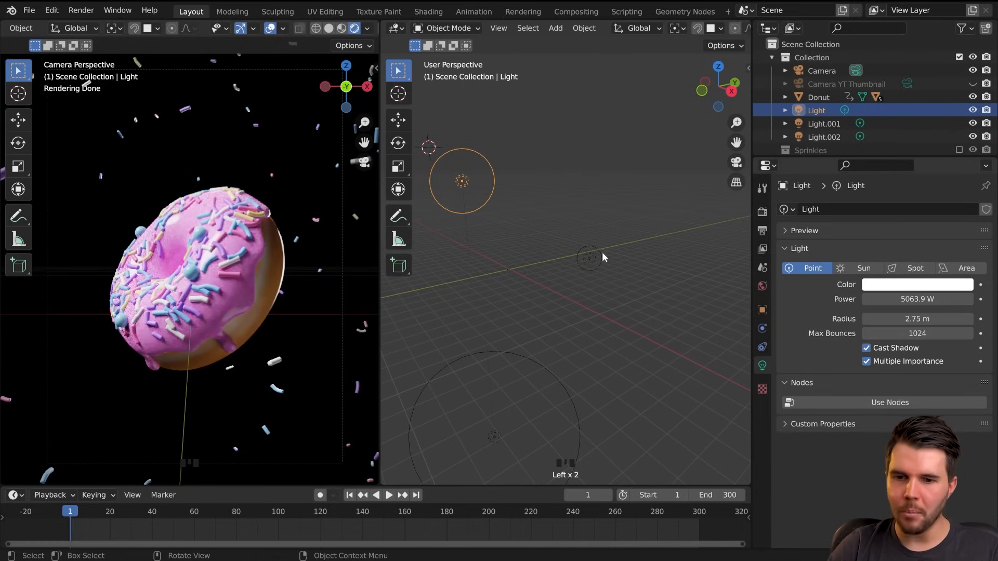
left_click(602, 252)
left_click(488, 189)
left_click(488, 189)
left_click(564, 371)
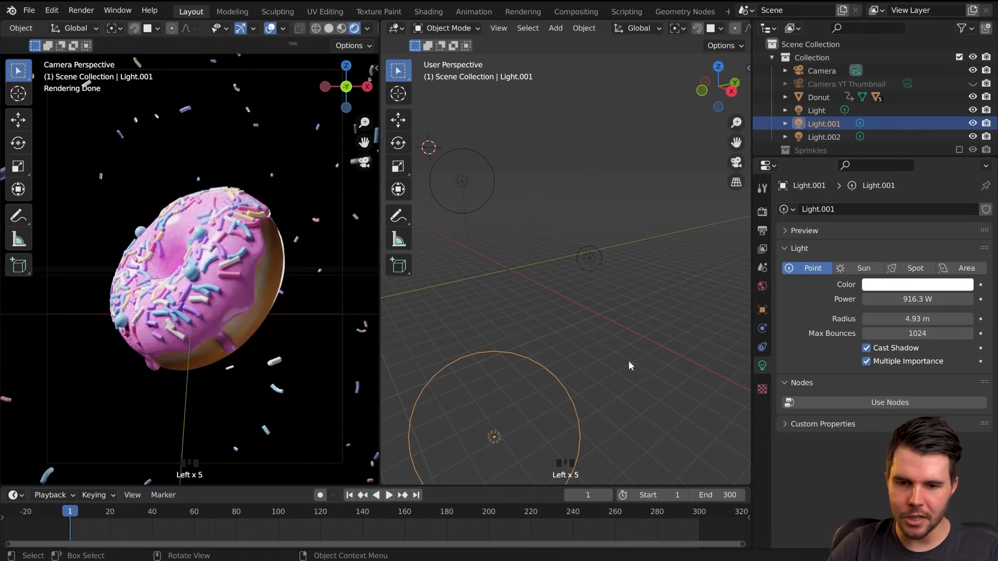
- Set the lower light's power to 1304.1 W, hiding Light and Light.002 to judge its effect alone
left_click_drag(918, 299, 907, 299)
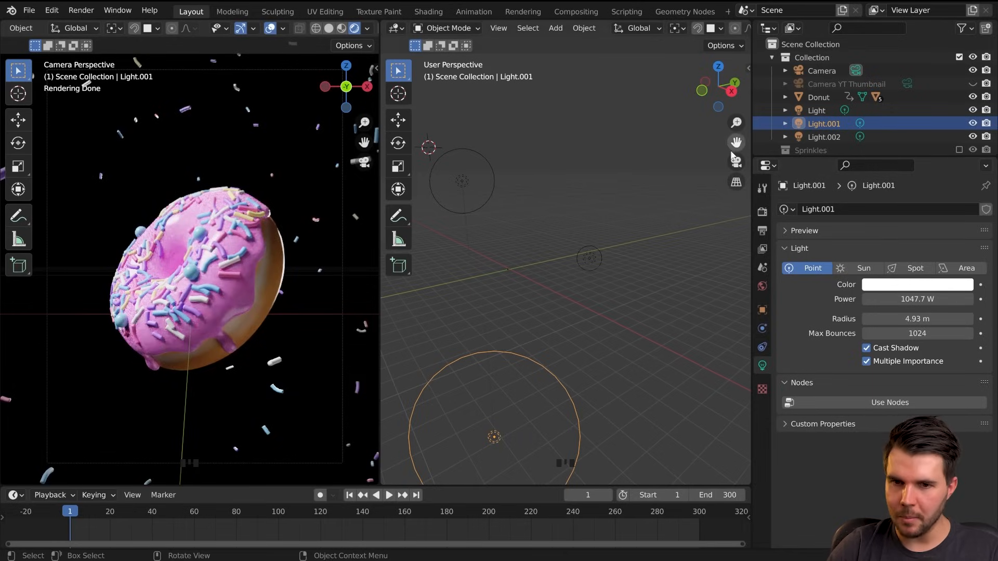
left_click(972, 110)
left_click(973, 137)
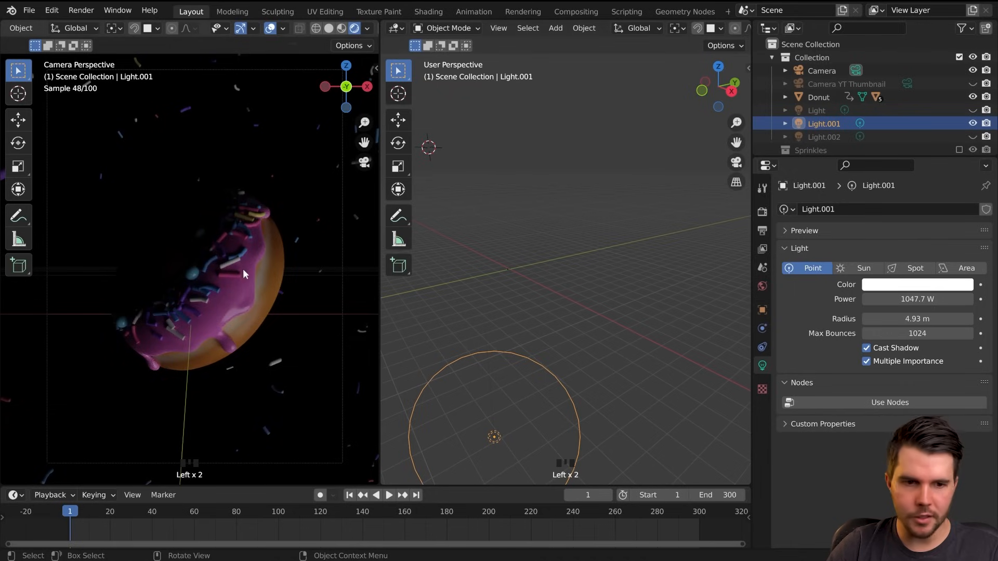
mouse_move(899, 301)
left_mouse_down()
mouse_move(939, 300)
mouse_move(899, 301)
left_mouse_up()
scroll(244, 150, "down", 2)
scroll(232, 181, "up", 2)
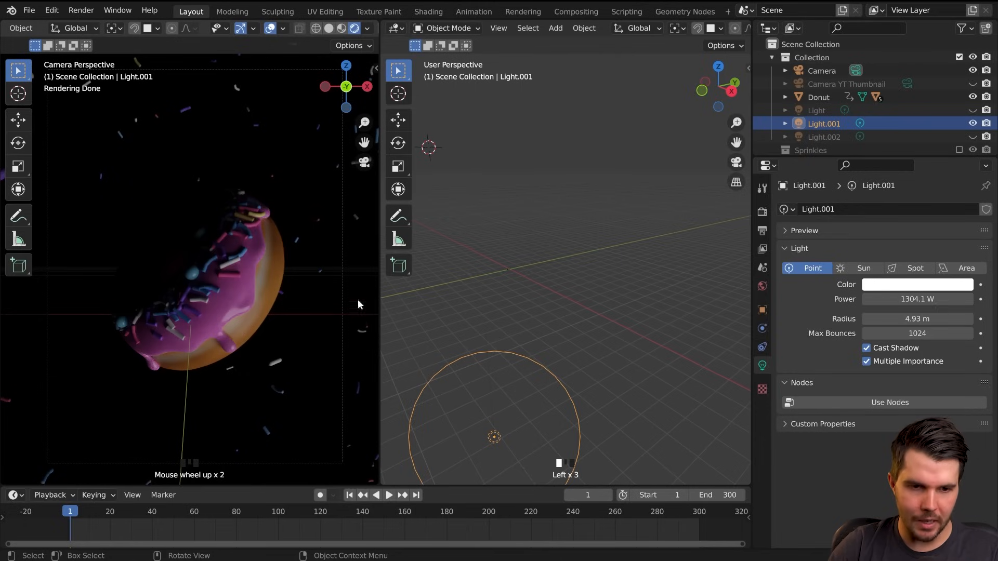
- Move the isolated lower light freehand by about 3 m across the X and Y directions
key("g")
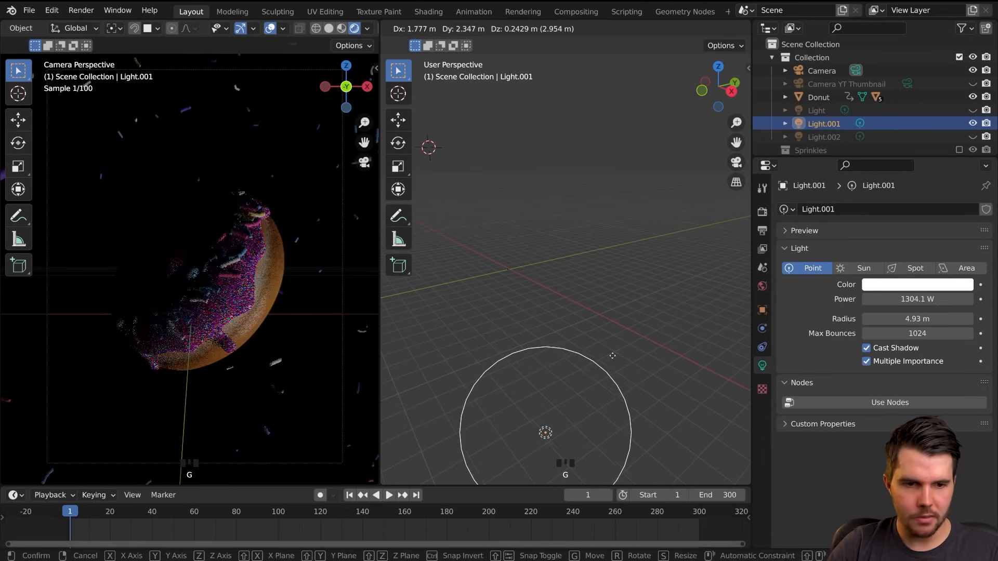
left_click(614, 353)
middle_click_drag(616, 352, 551, 359)
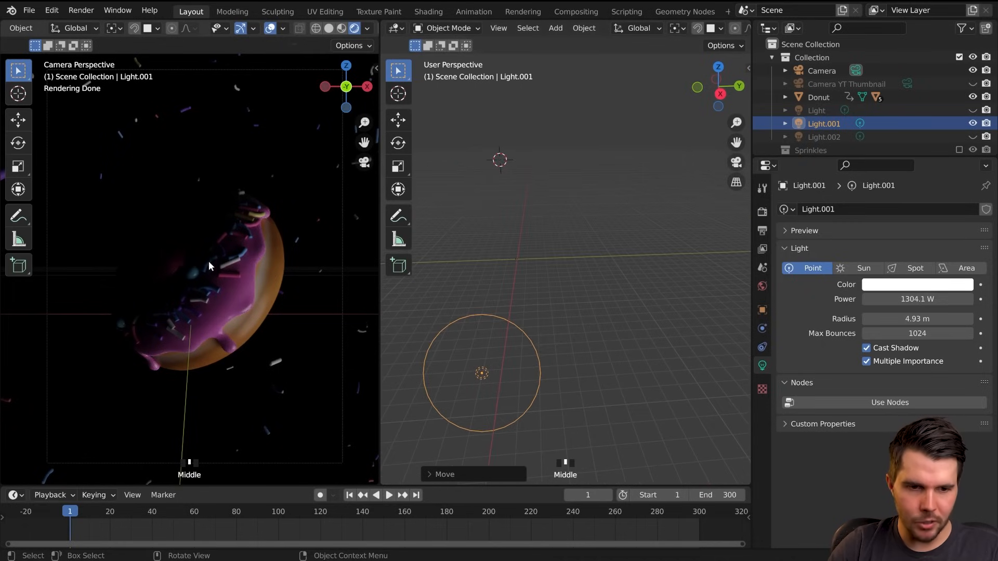
key("g")
key("Escape")
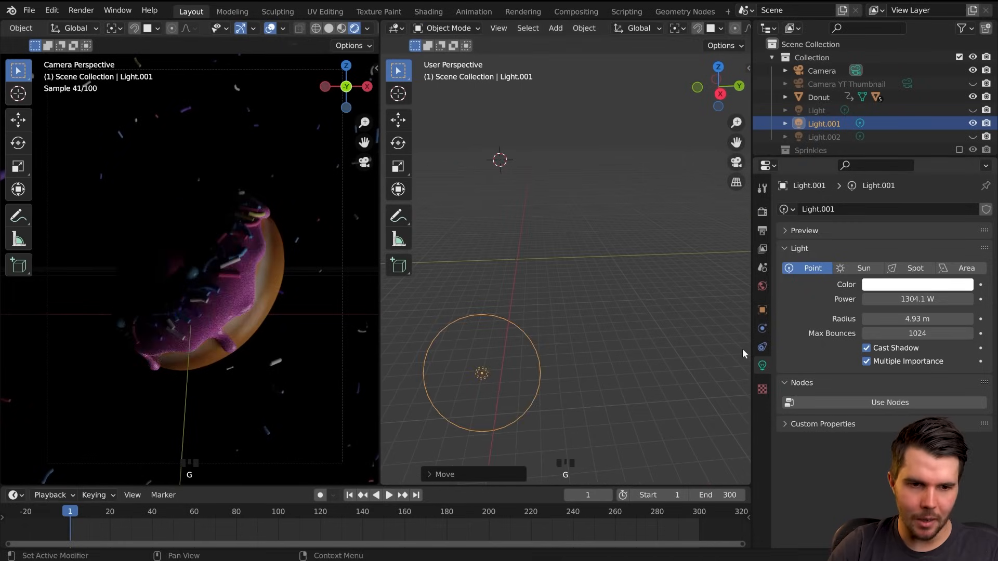
- Move the lower light more than 4 m along the global Y axis and bring it partway back along the same axis
key("g")
key("y")
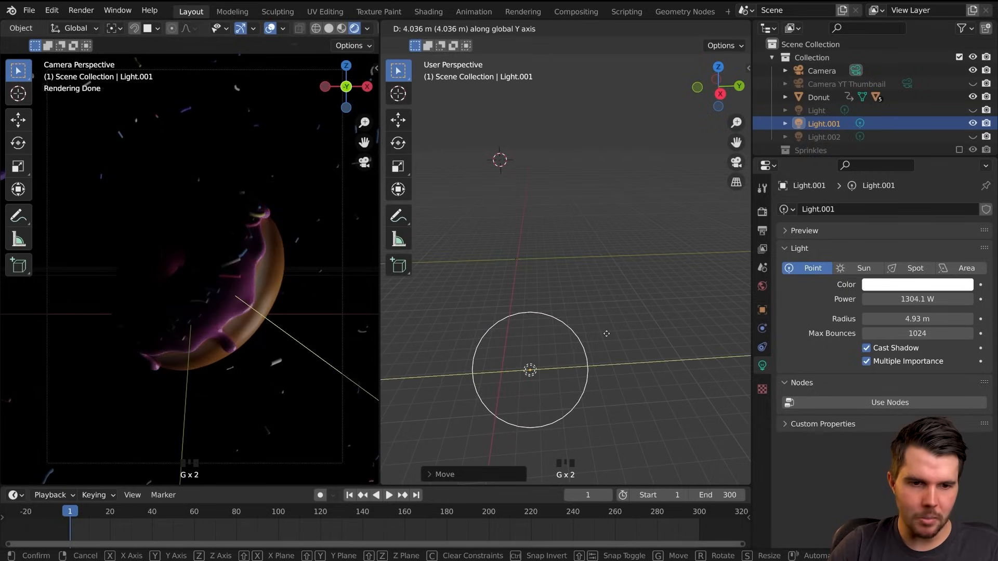
left_click(617, 334)
key("g")
key("y")
left_click(465, 329)
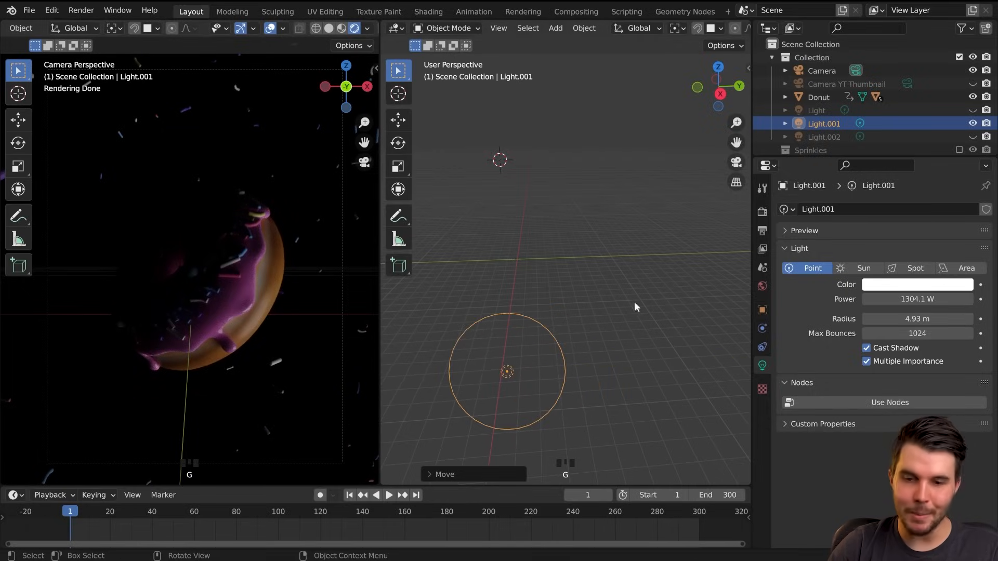
- Unhide the two hidden lights and rename the main light, Light, as Key
left_click(973, 110)
left_click(973, 136)
left_click(816, 110)
scroll(817, 110, "down", 1)
double_click(817, 96)
type("Key")
key("Return")
- Rename Light.001 as Fill and Light.002 as Rim
left_click(823, 109)
double_click(822, 109)
type("Fill")
key("Return")
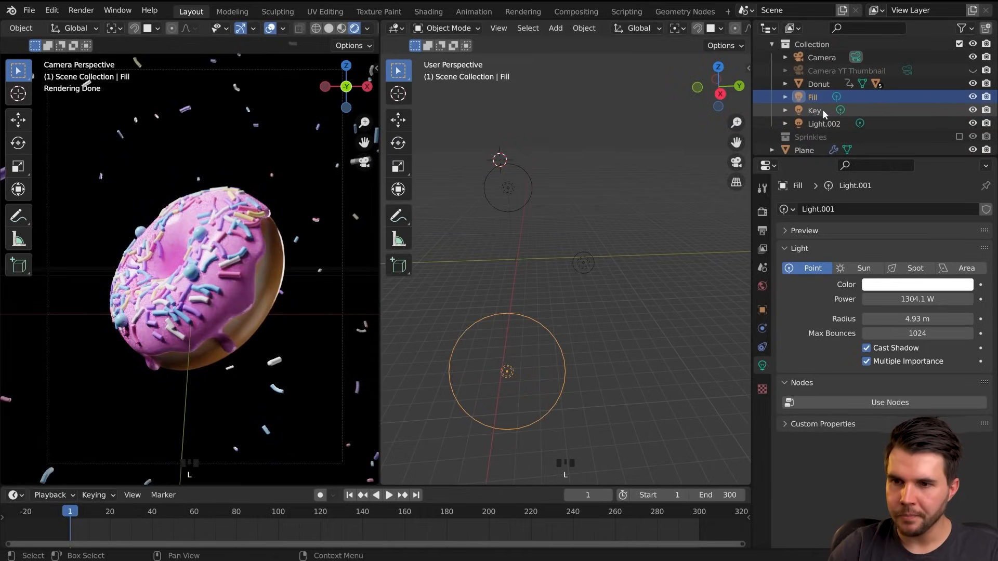
left_click(824, 122)
double_click(823, 123)
type("Rim")
key("Return")
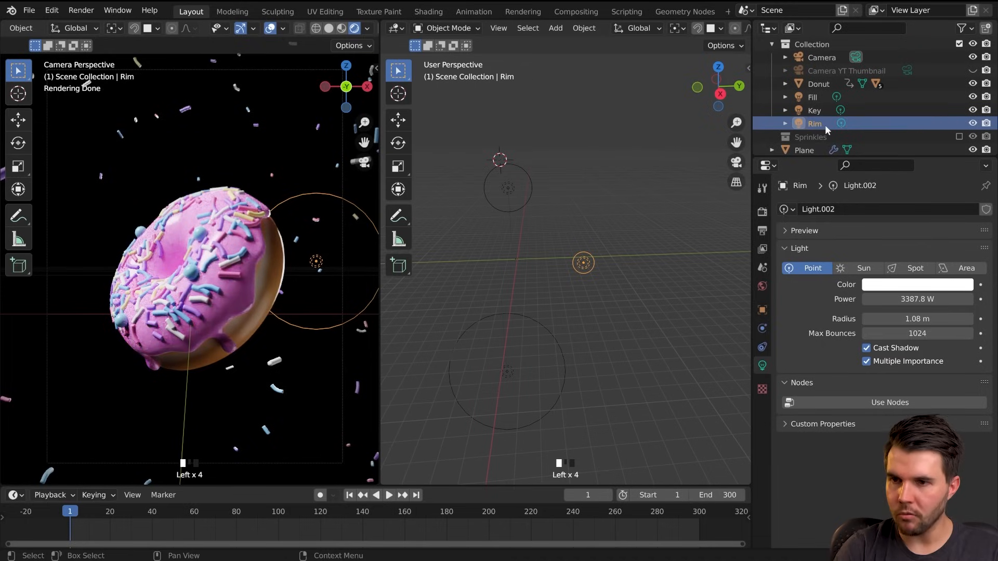
left_click(812, 98, "shift")
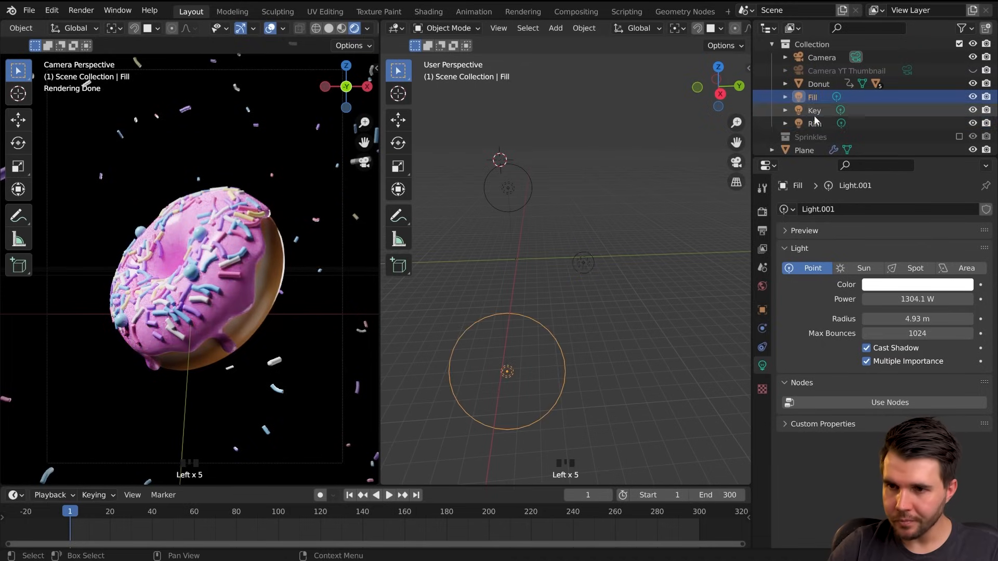
left_click(685, 196)
middle_click_drag(594, 251, 647, 248)
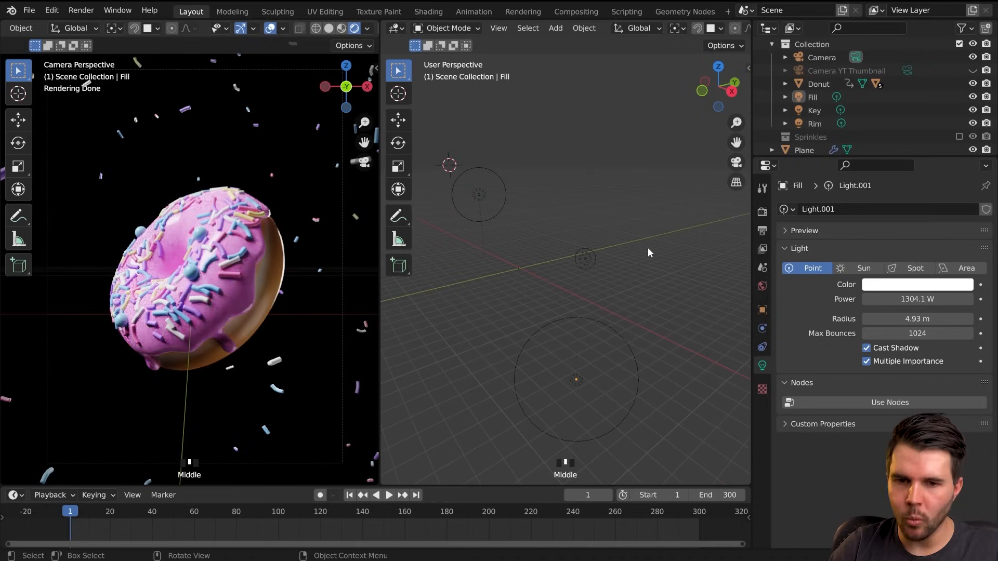
left_click(782, 246)
left_click(782, 246)
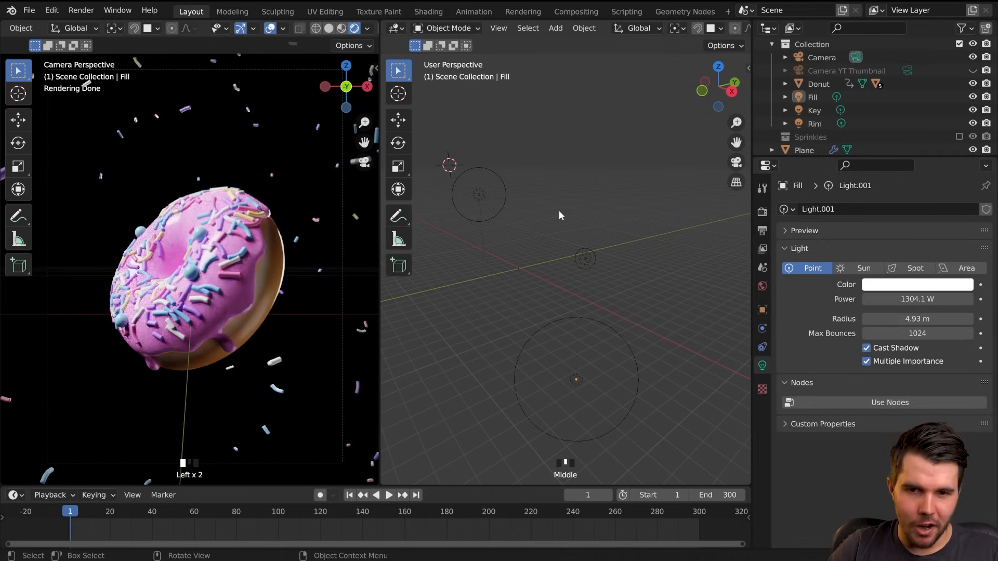
- Increase the Fill light's radius to 6.79 m
left_click(507, 194)
middle_click_drag(503, 208, 479, 210)
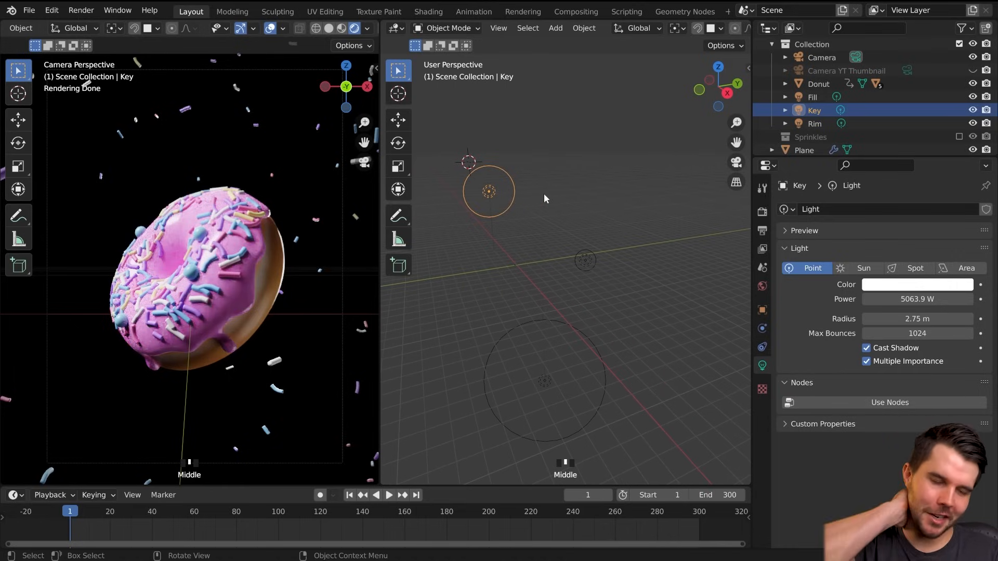
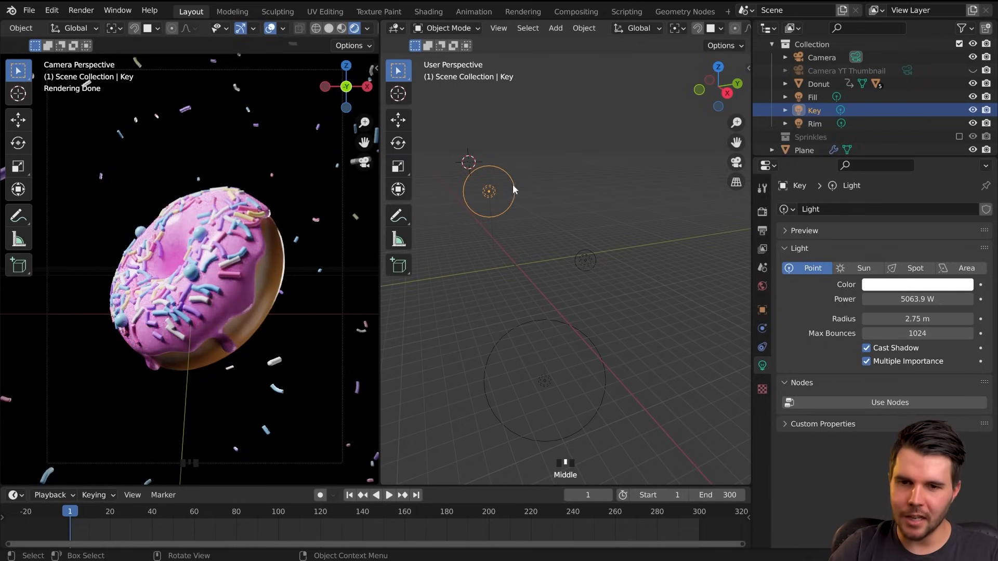
middle_click_drag(512, 189, 587, 182)
left_click(677, 339)
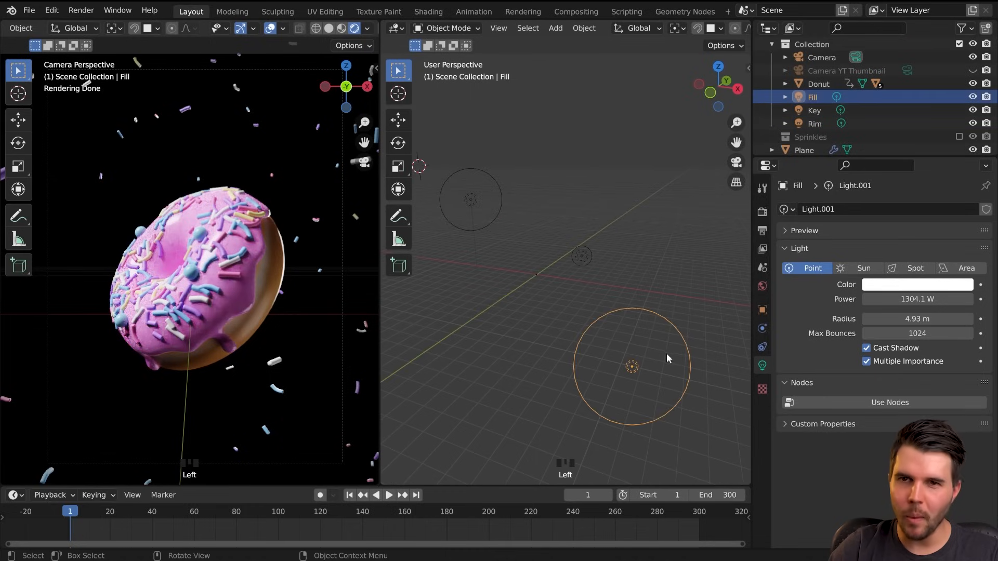
left_click_drag(917, 318, 948, 318)
middle_click_drag(601, 350, 382, 310)
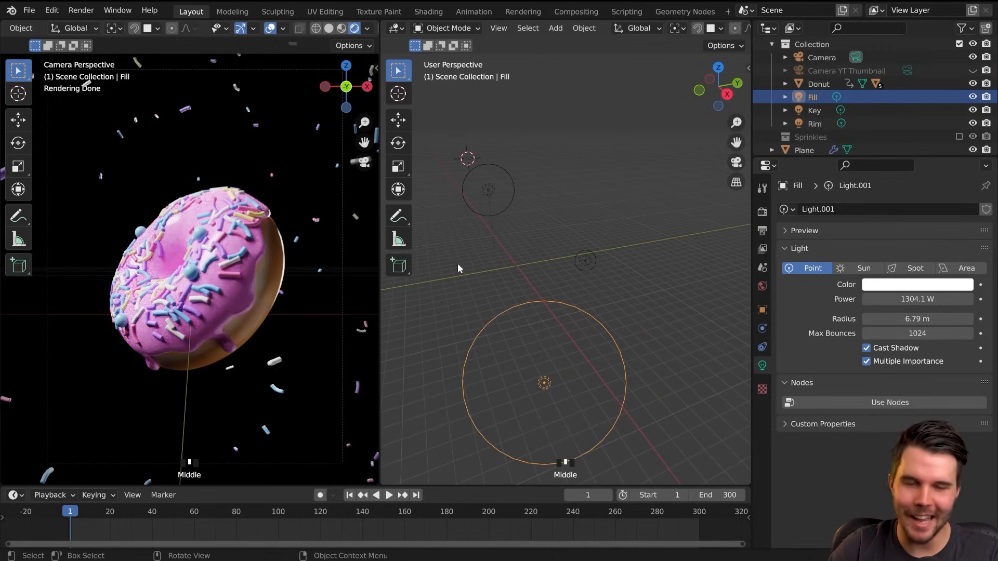
- Set the Rim light's radius to 1.36 m and move the light about 0.6 m in the negative global X direction
double_click(588, 258)
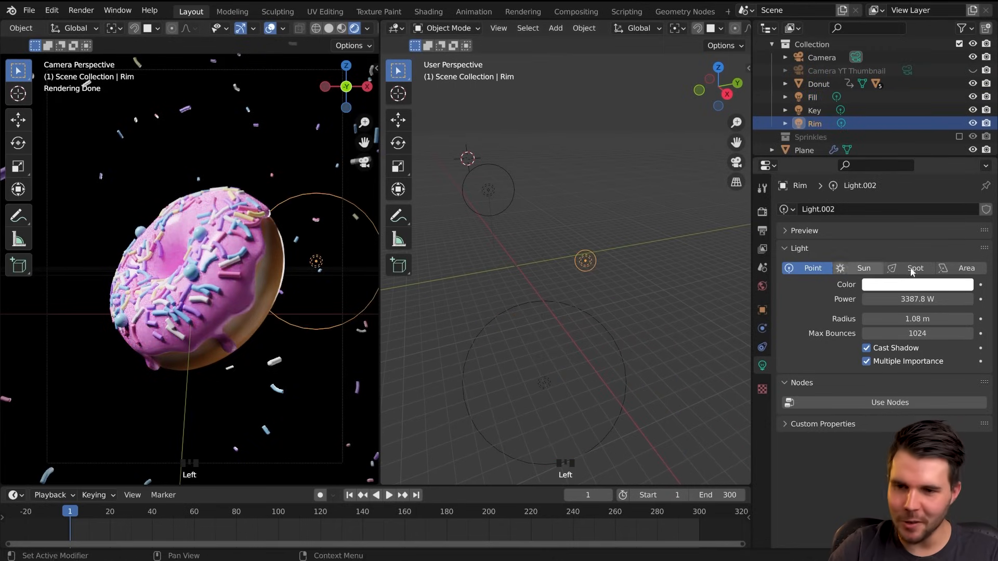
left_click_drag(917, 319, 935, 319)
middle_click_drag(654, 283, 631, 273)
key("g")
key("x")
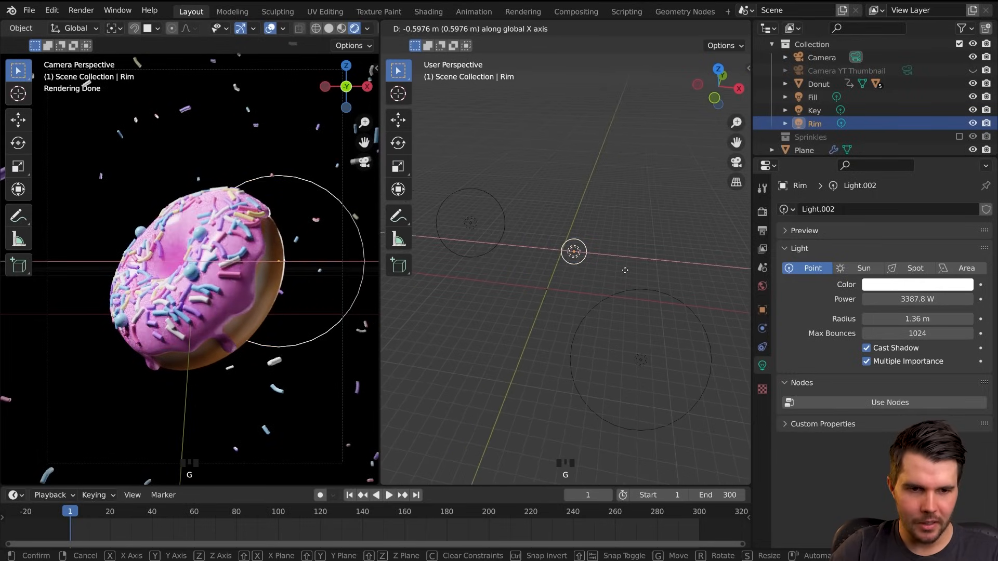
left_click(625, 270)
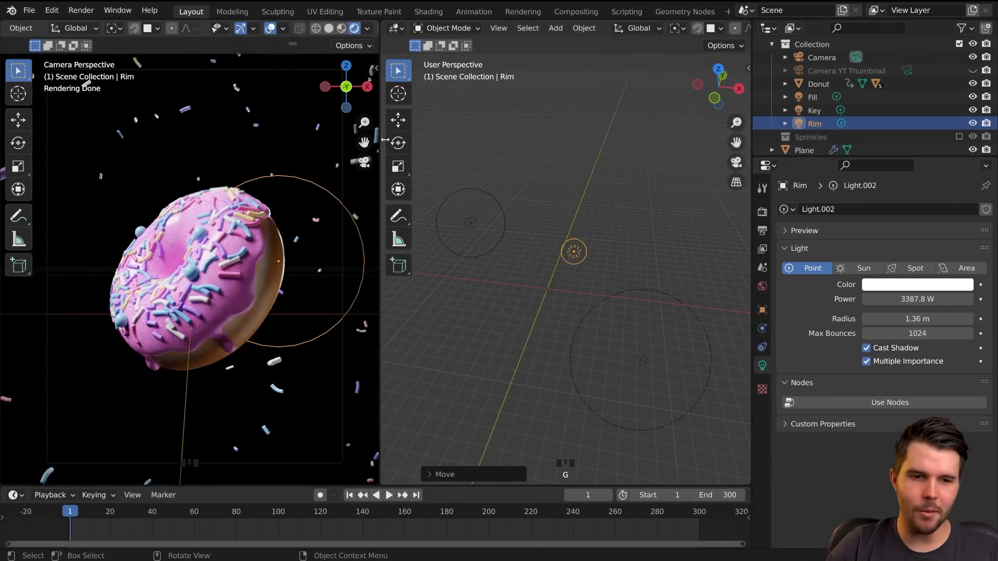
middle_click_drag(554, 228, 589, 221)
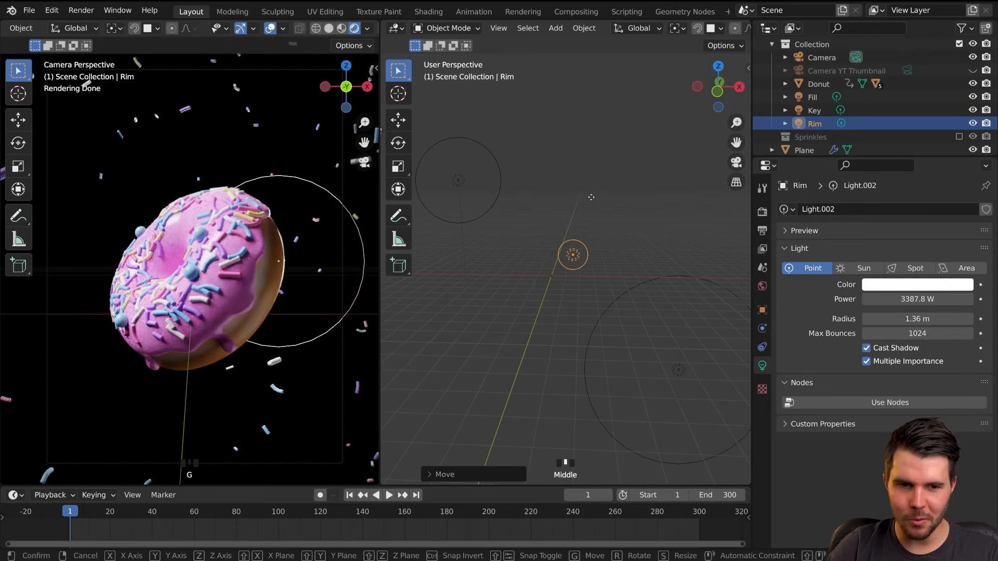
key("g")
key("z")
right_click(595, 196)
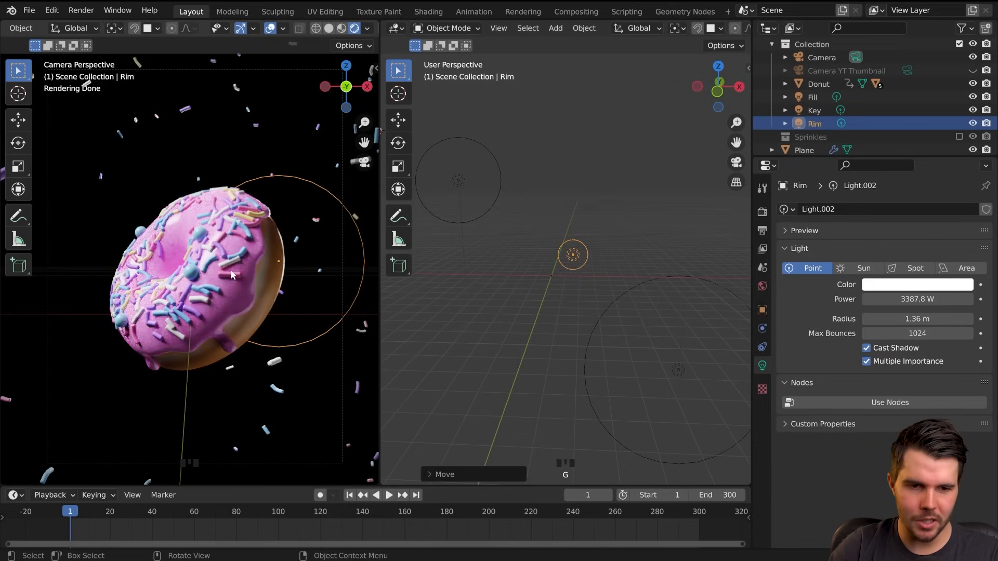
- Duplicate the Rim light and place the copy freehand about 3 m below the original
scroll(283, 304, "up", 1)
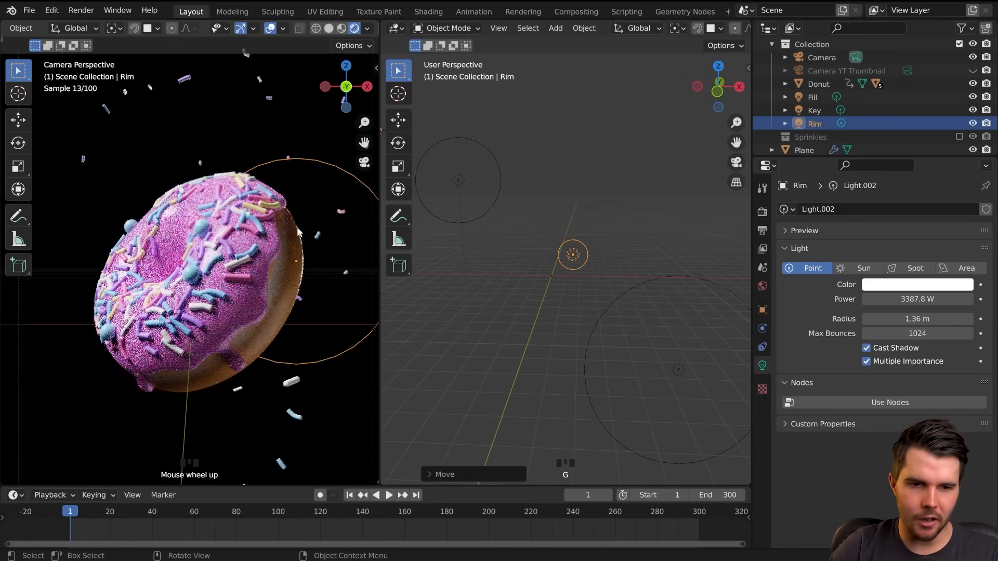
middle_click_drag(610, 257, 600, 254)
key("shift+d")
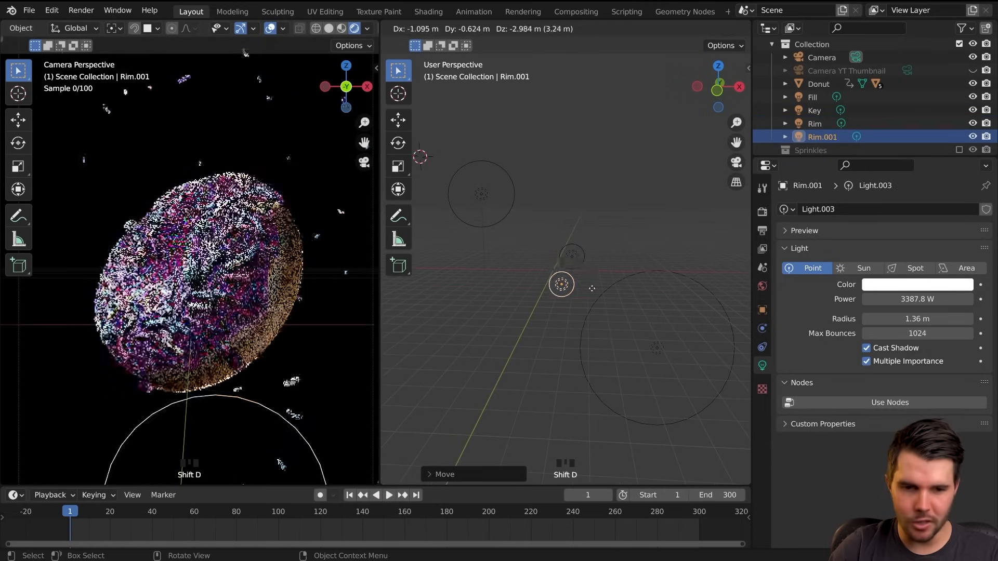
left_click(585, 289)
- Move the duplicated rim light about 4.8 m along the global Y axis and about 1.1 m along the global X axis
middle_click_drag(585, 290, 551, 300)
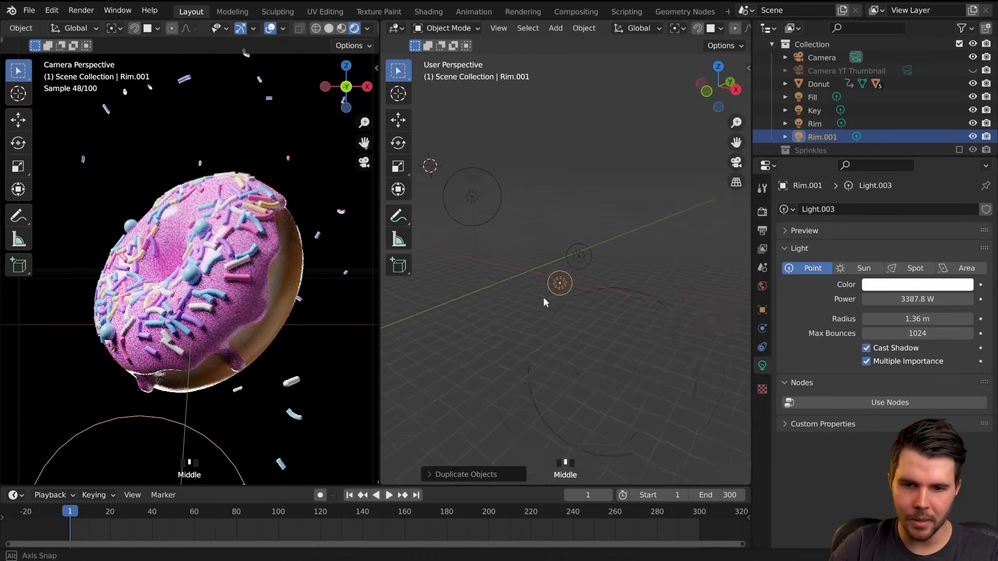
key("g")
key("y")
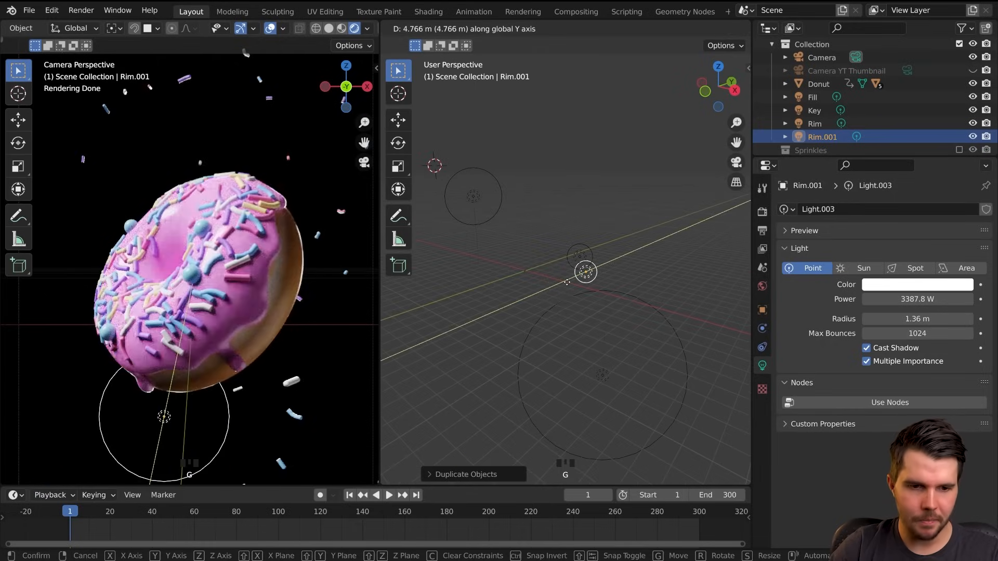
left_click(567, 282)
middle_click_drag(568, 282, 577, 282)
key("g")
key("x")
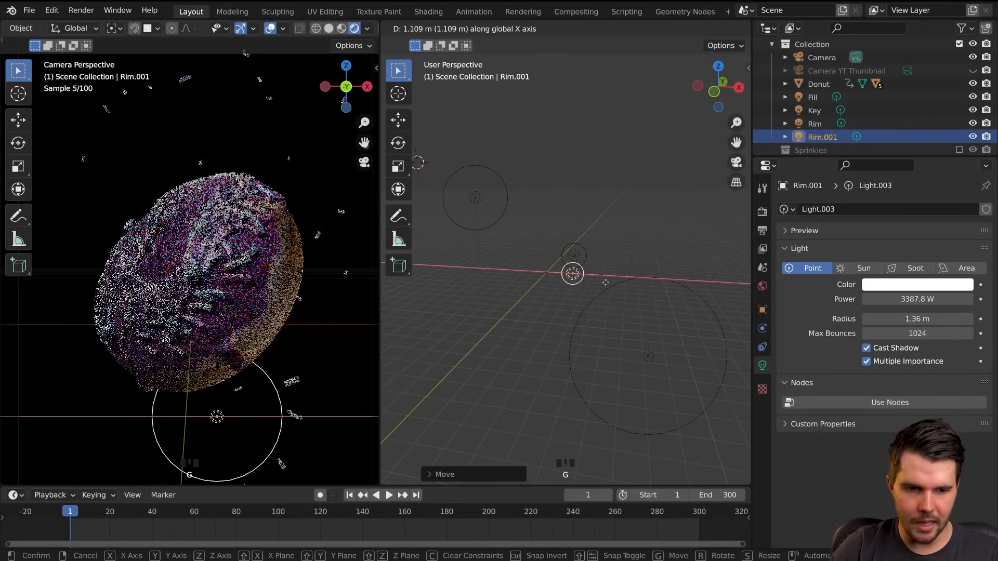
left_click(606, 283)
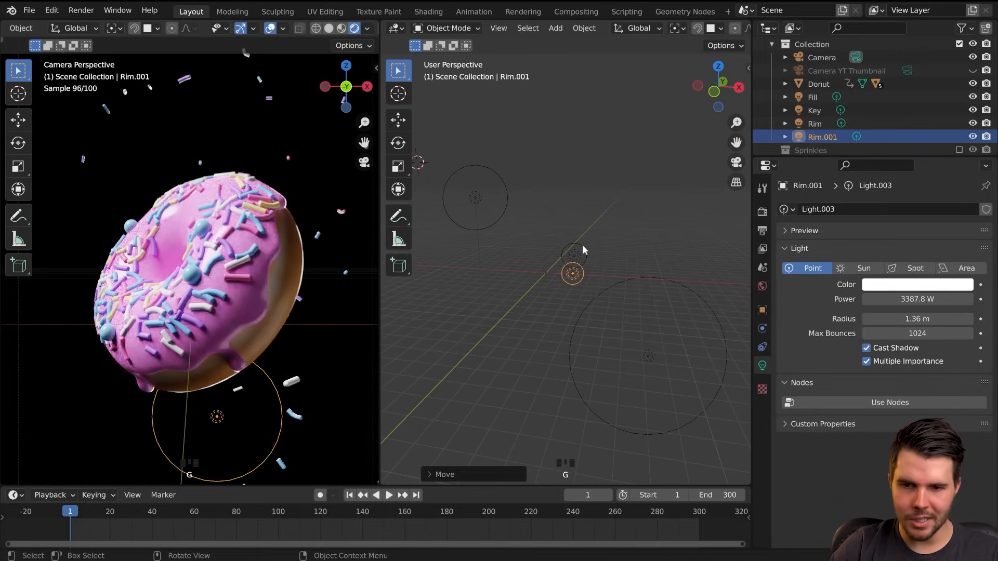
- Increase the original Rim light's radius to 1.83 m and shift the light freehand by about 0.26 m
left_click(583, 246)
left_click(585, 249)
left_click(583, 253)
left_click(586, 252)
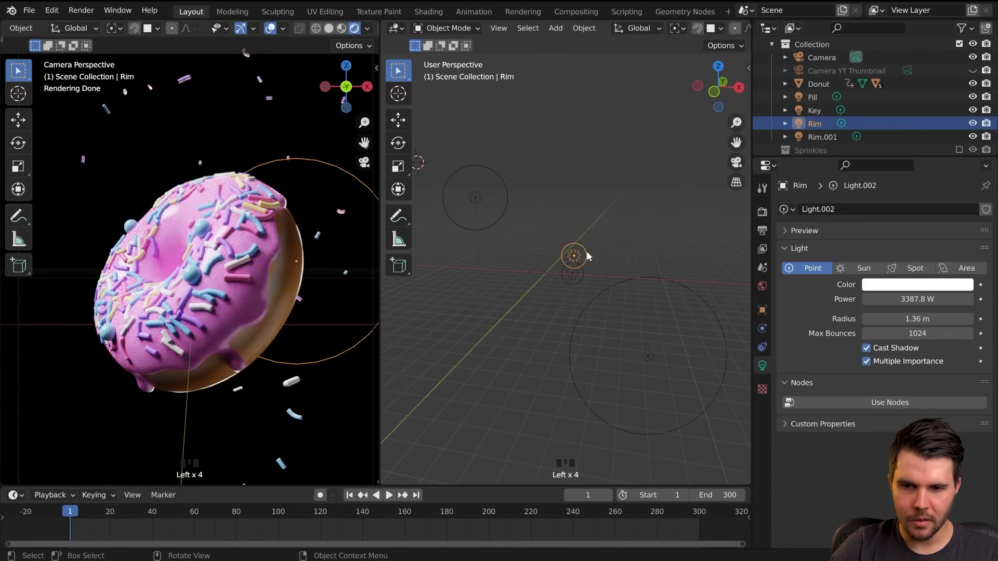
middle_click_drag(513, 298, 643, 265)
left_click_drag(910, 319, 910, 318)
key("g")
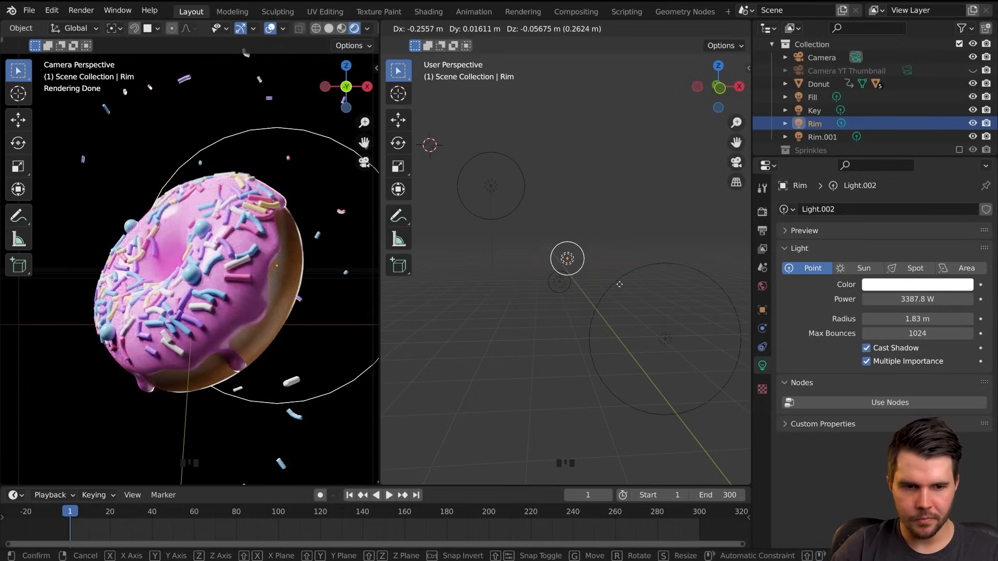
left_click(620, 284)
- Deselect everything, render frame 1 through the camera and examine the lighting in the rendered image
scroll(283, 255, "down", 4)
key("alt+a")
key("KP_0")
key("KP_0")
scroll(280, 255, "up", 2)
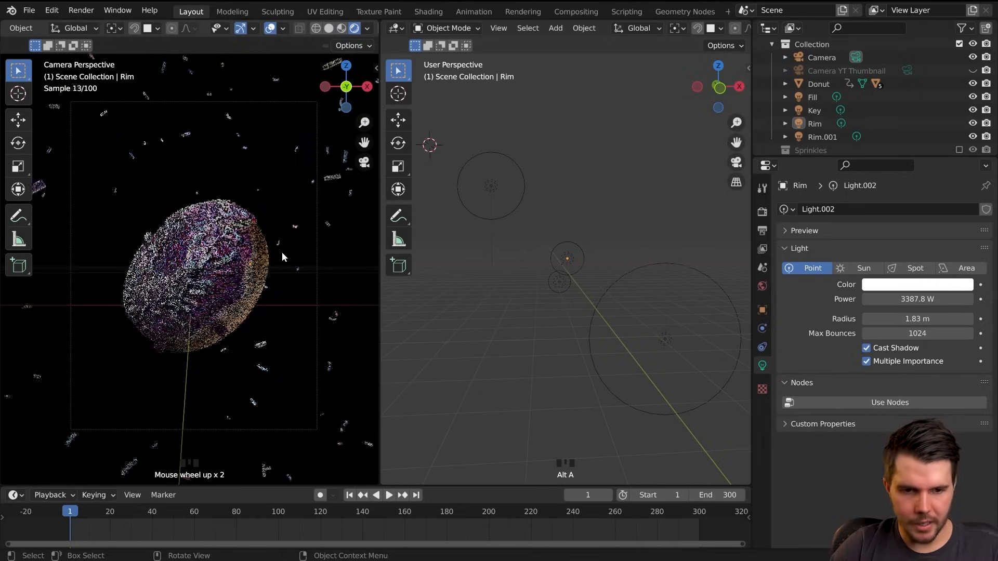
key("F12")
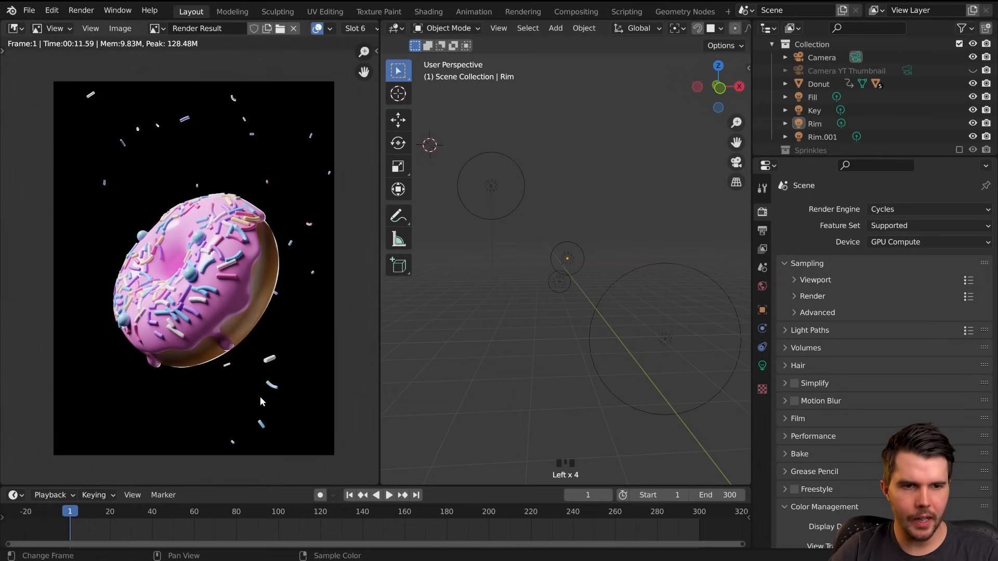
scroll(261, 385, "up", 3)
scroll(258, 323, "down", 3)
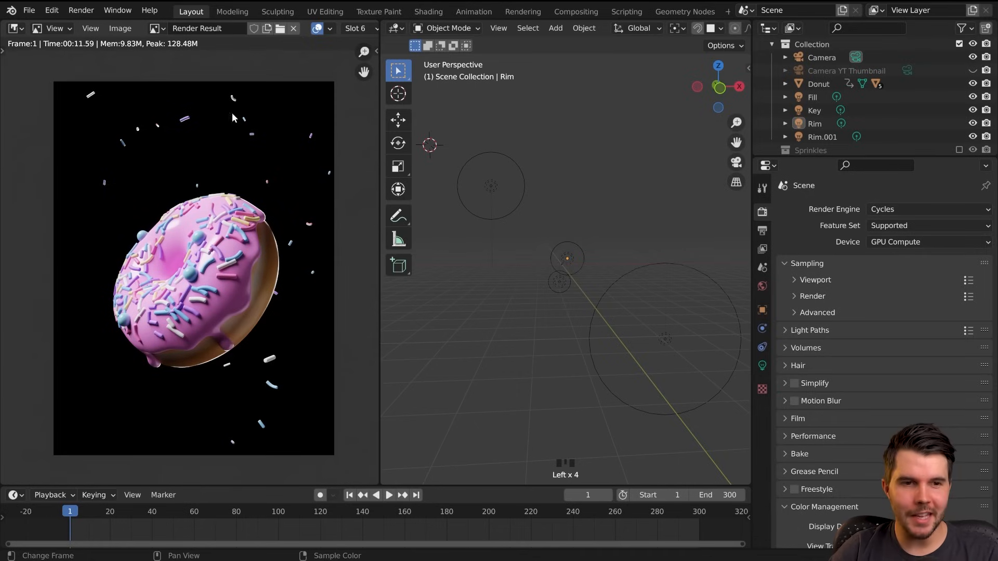
scroll(201, 375, "down", 3)
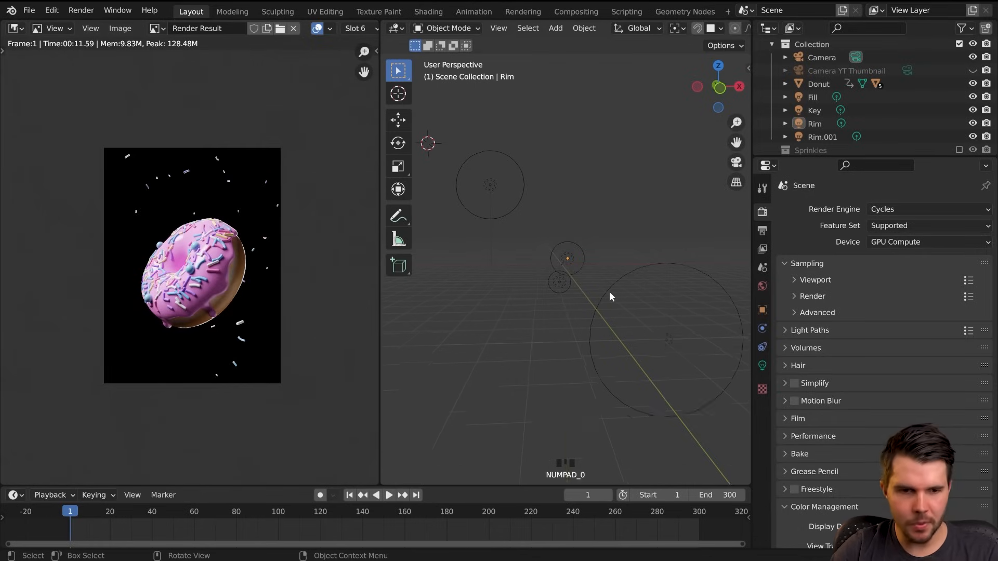
- Show the solid-shaded viewport through the scene camera and select the camera by its frame
key("KP_0")
scroll(644, 295, "up", 2)
left_click(684, 287)
scroll(675, 296, "down", 2)
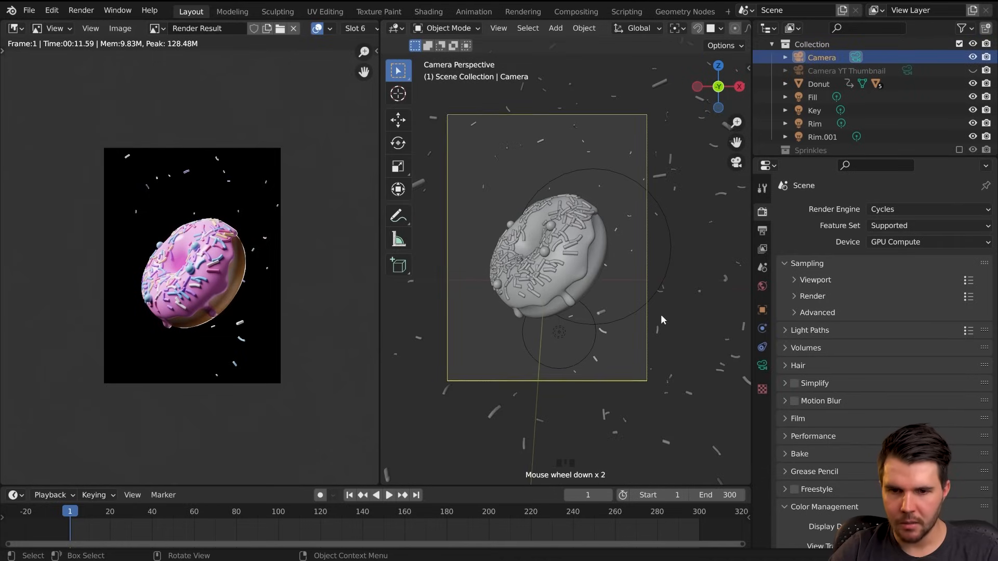
key("g")
key("z")
key("z")
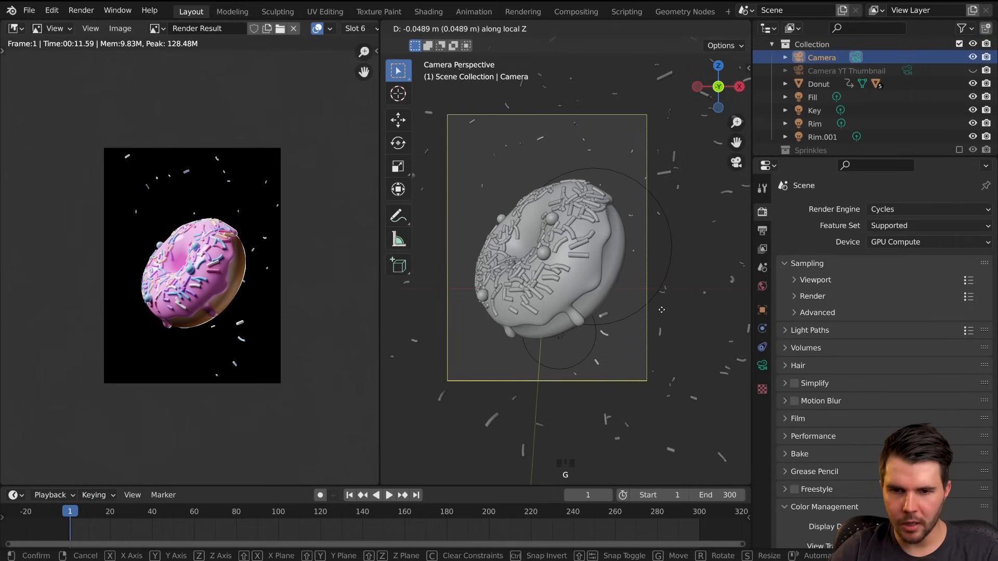
left_click(663, 312)
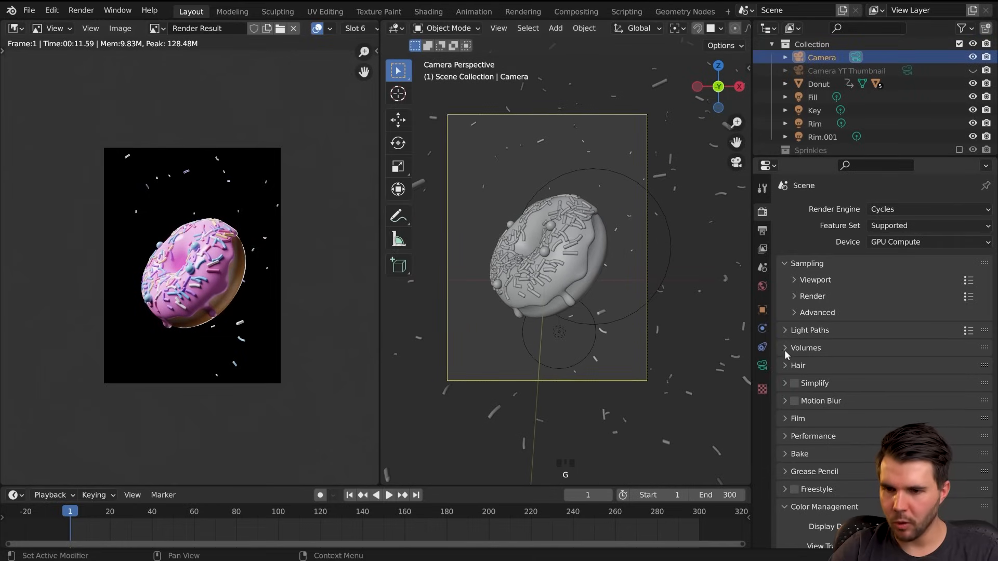
- Set the camera's focal length to 51.7 mm and lower the camera slightly along the global Z axis at frame 92
left_click(763, 365)
left_click_drag(917, 272, 947, 272)
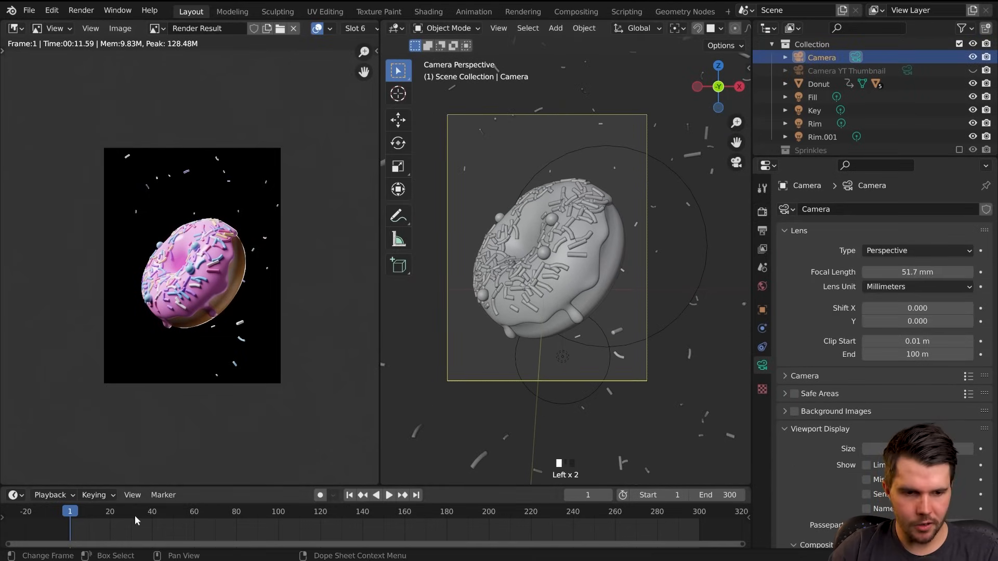
left_click_drag(135, 520, 261, 516)
key("g")
key("z")
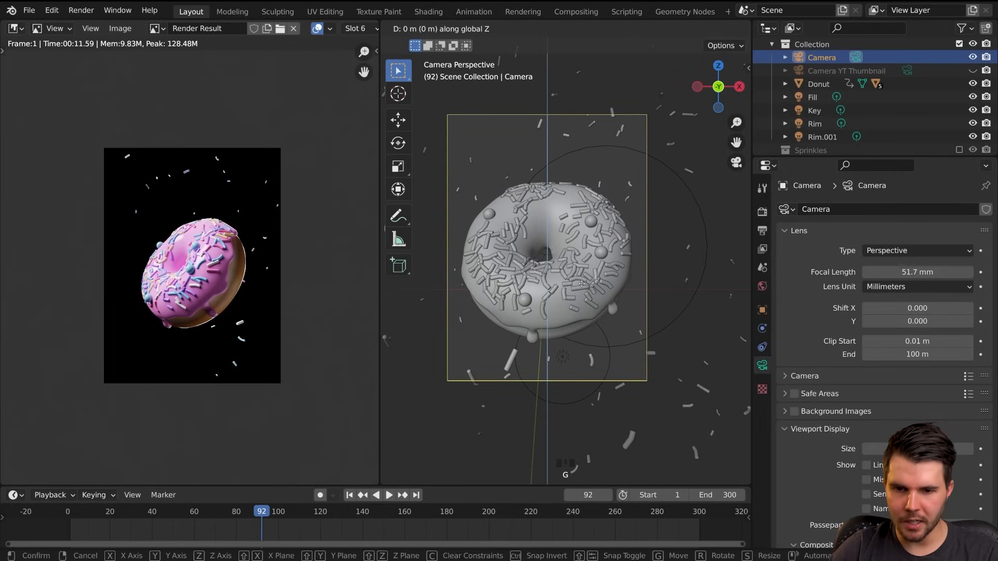
left_click(583, 291)
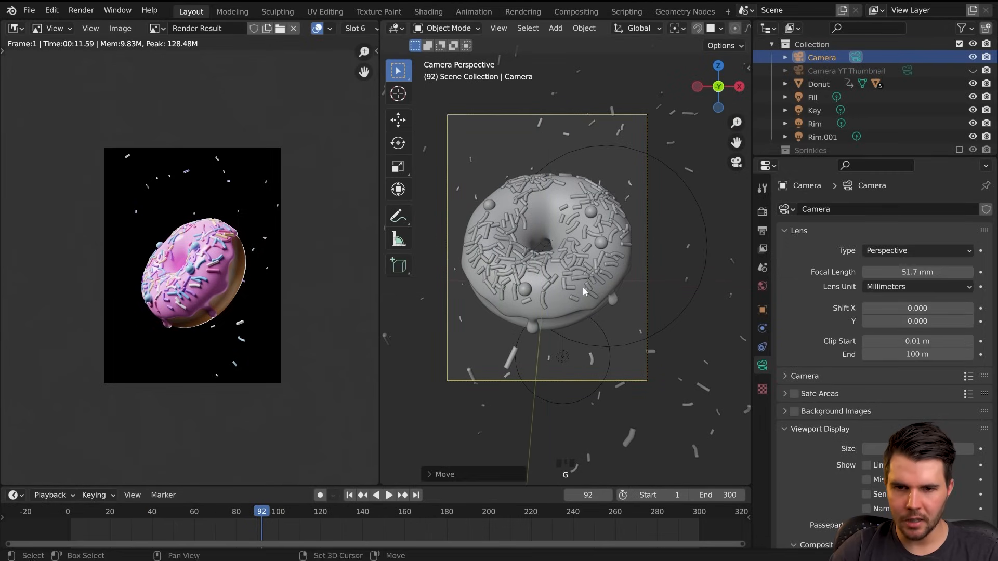
- Play the animation up to frame 172 to check the framing and close the rendered image
left_click(389, 495)
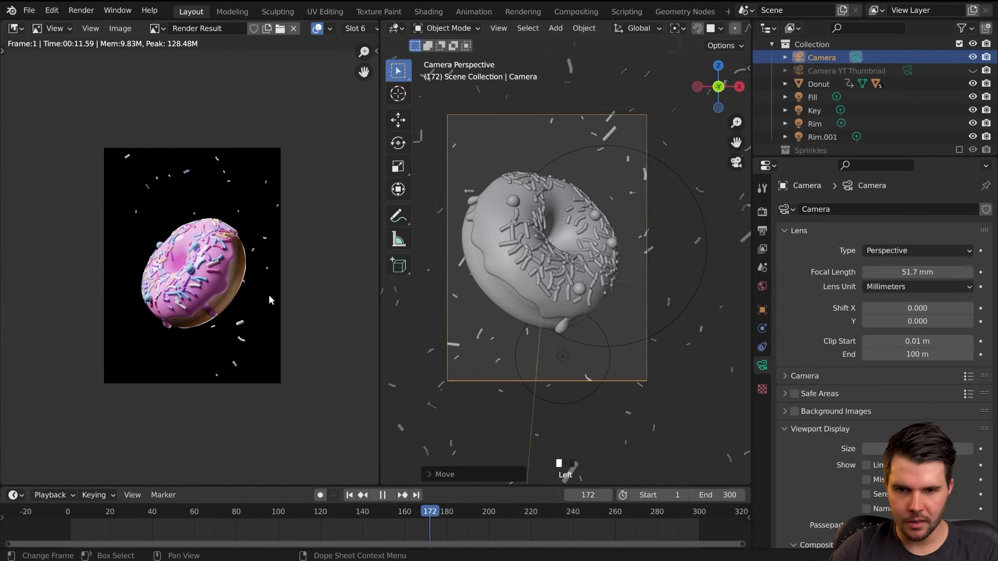
key("space")
key("Escape")
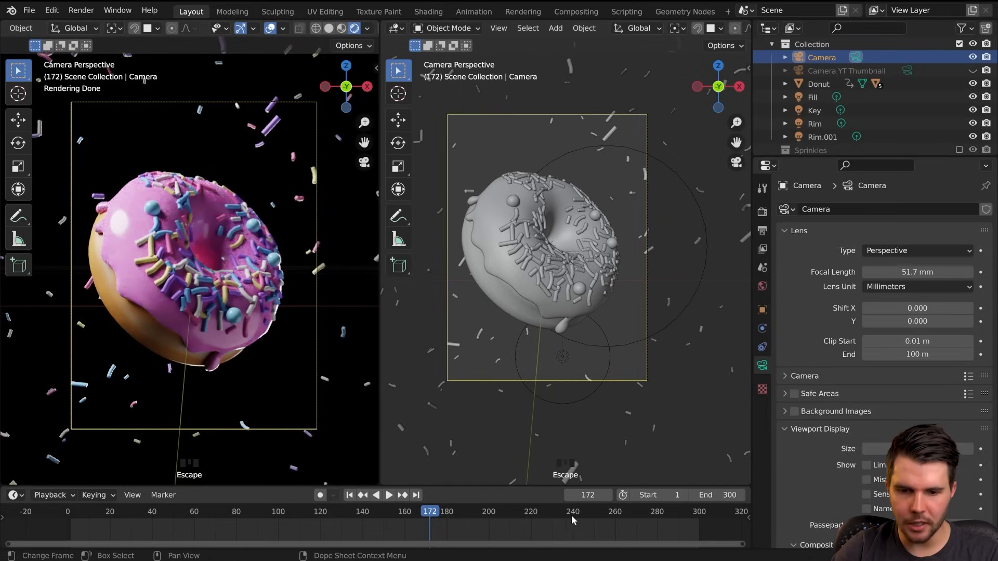
- Examine the donut's lighting and framing at several frames across the animation, including 242, 109, 52, 2, 80 and 202
left_click_drag(573, 520, 578, 514)
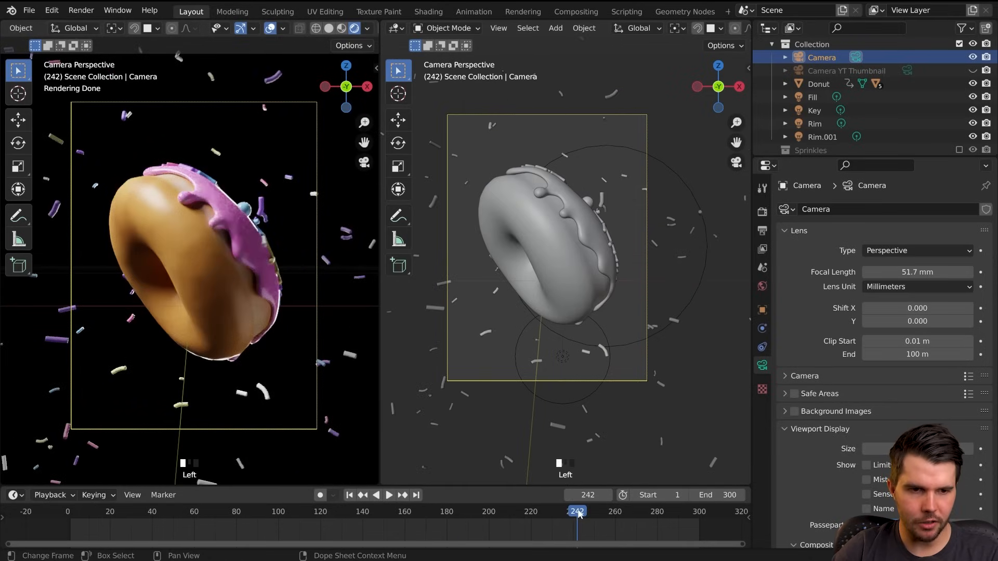
left_click(297, 526)
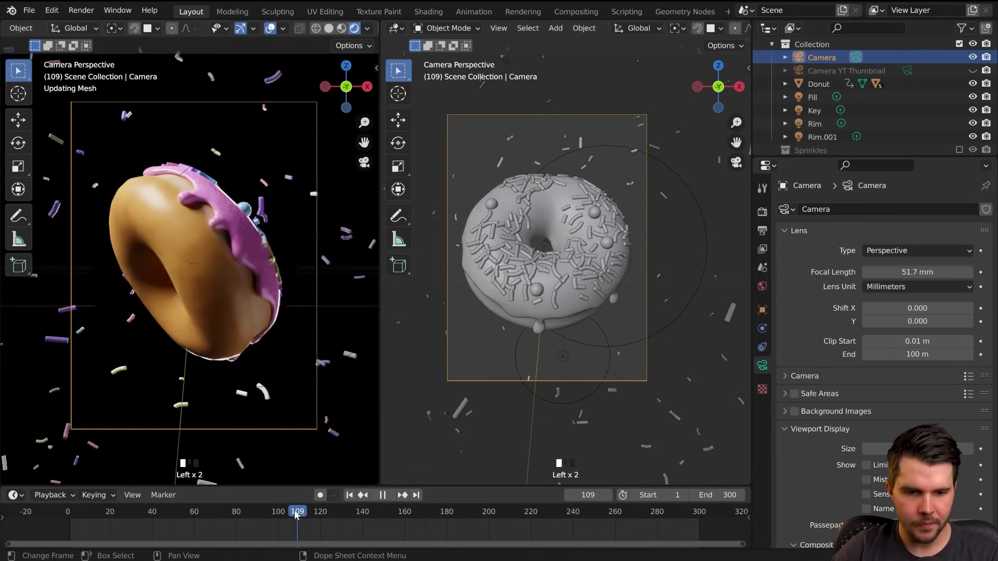
left_click(176, 509)
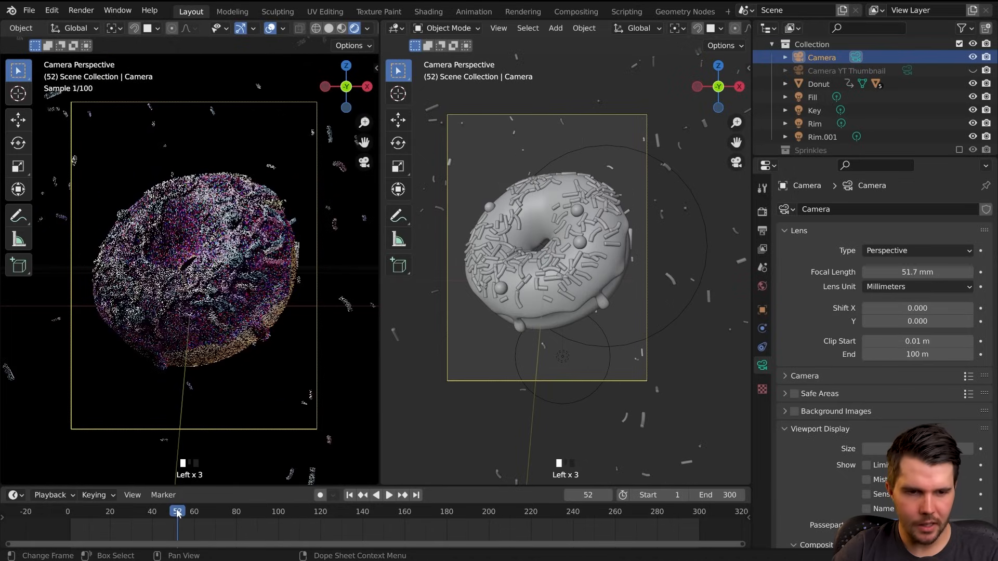
left_click(119, 511)
left_click(72, 512)
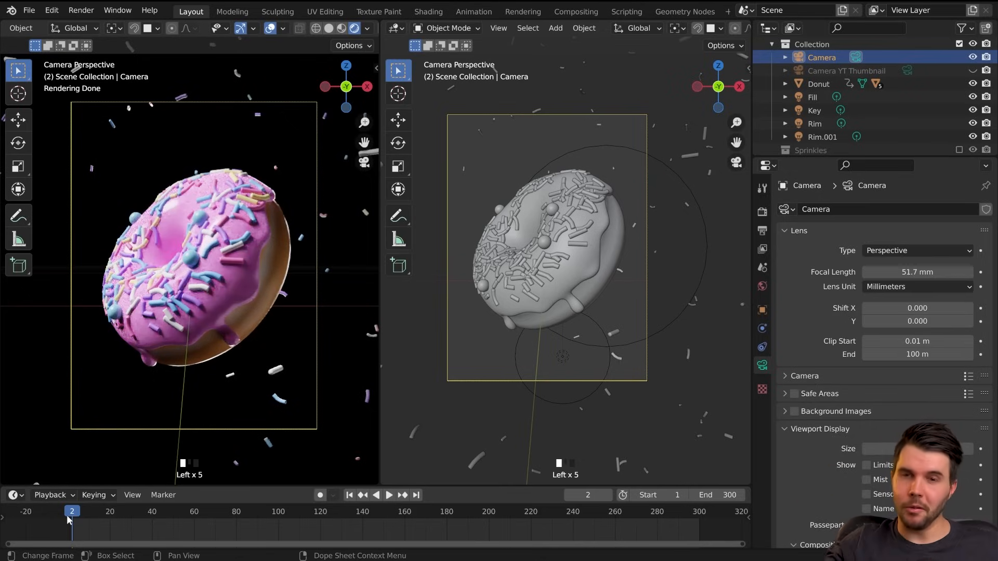
left_click(236, 510)
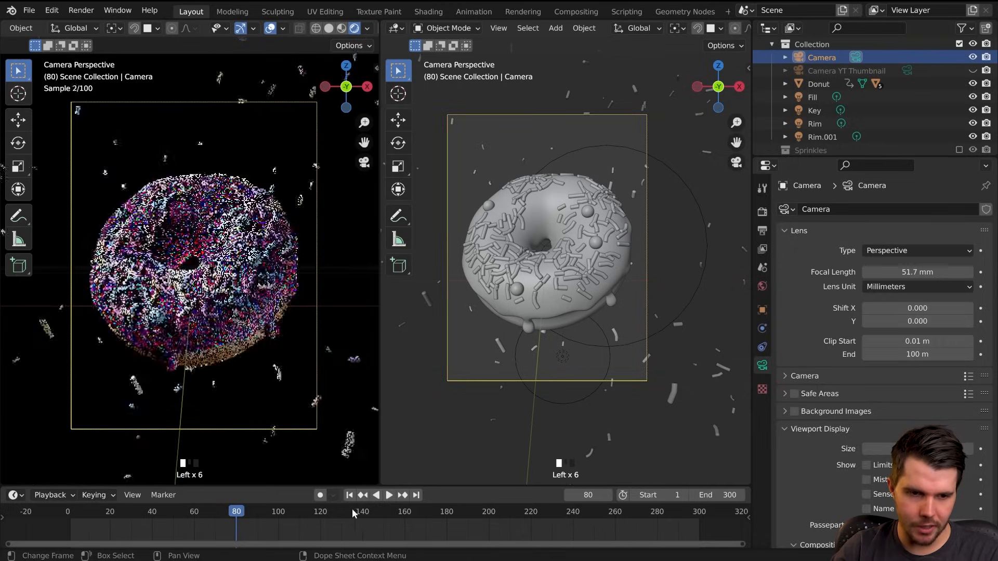
left_click(366, 510)
left_click(492, 510)
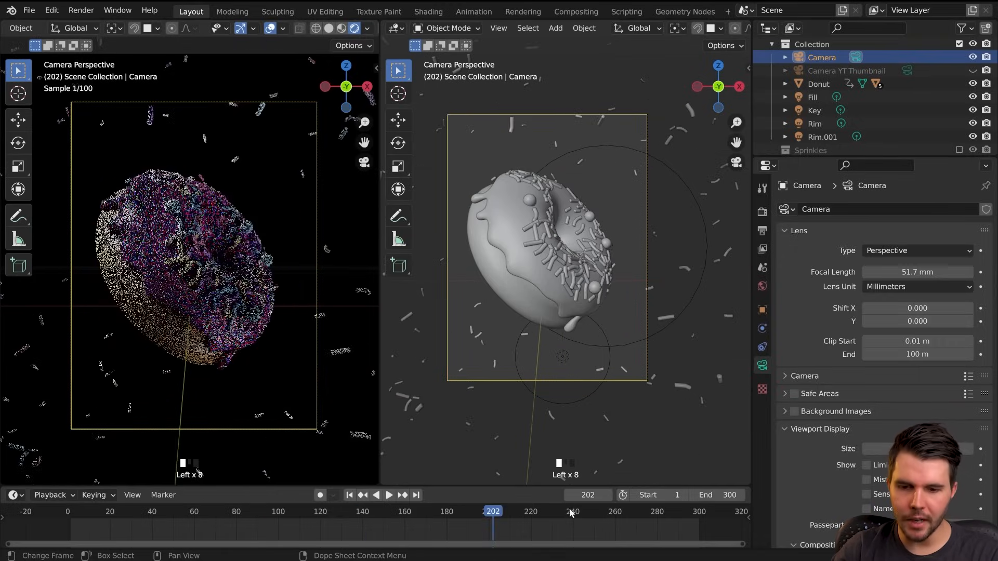
- Examine the donut's lighting at several frames across the animation, including 238, 296, 149, 89, 55, 168 and 176
left_click(569, 510)
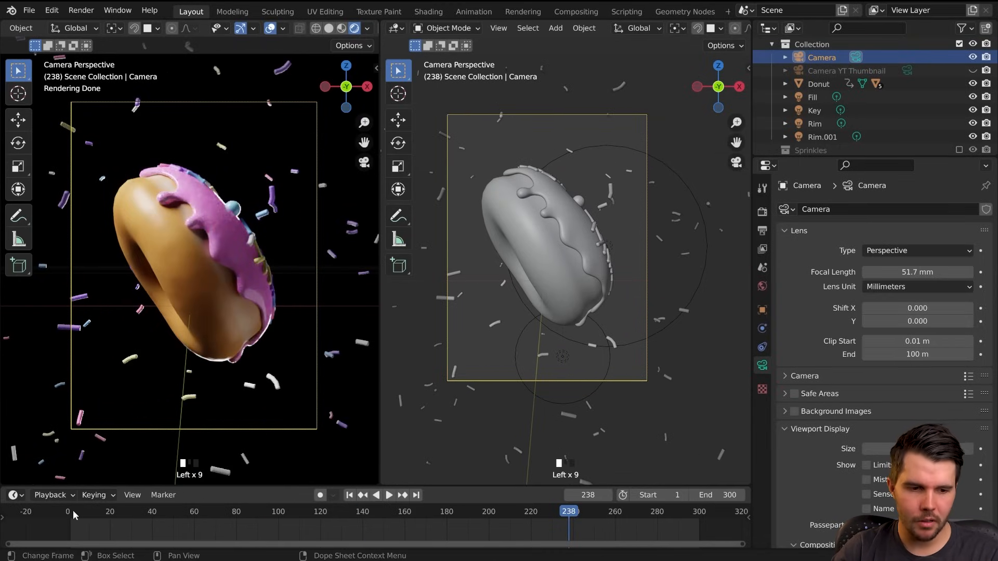
left_click(74, 513)
left_click(691, 513)
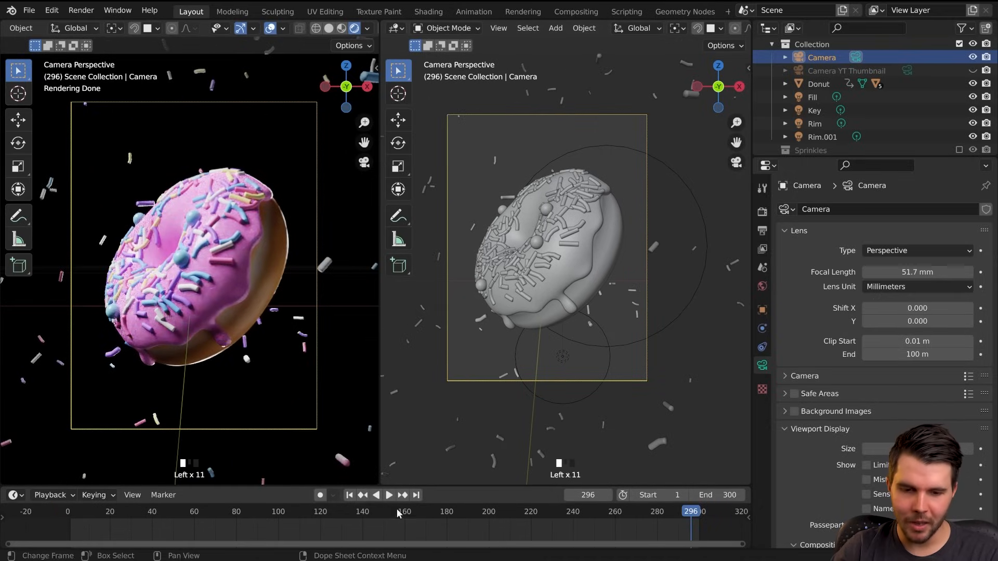
left_click(381, 510)
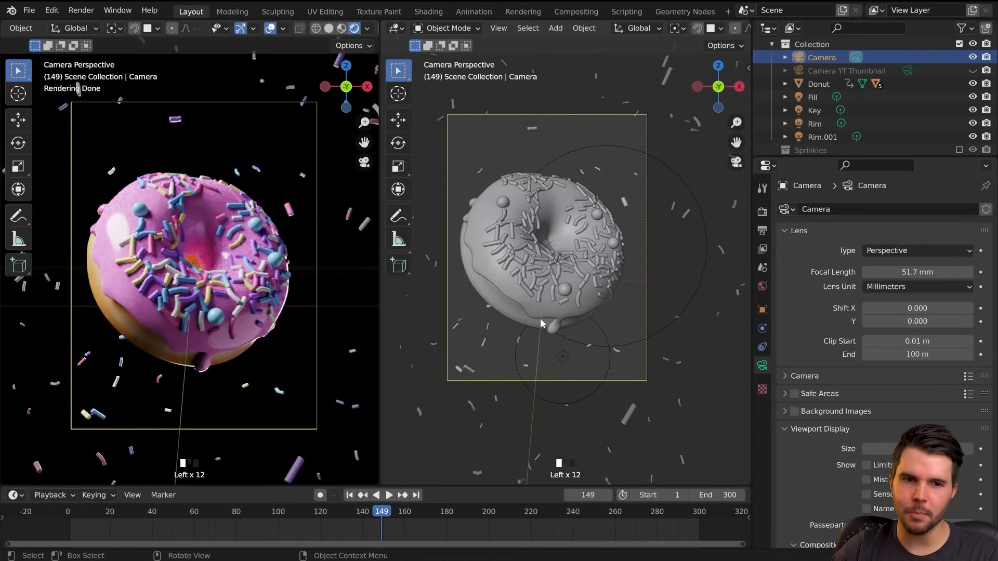
left_click(255, 509)
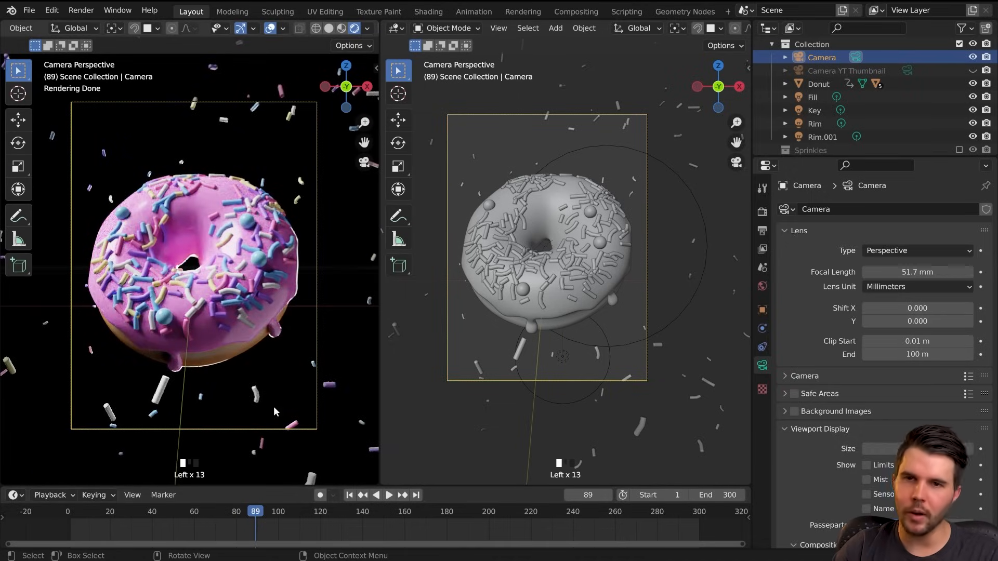
left_click(182, 511)
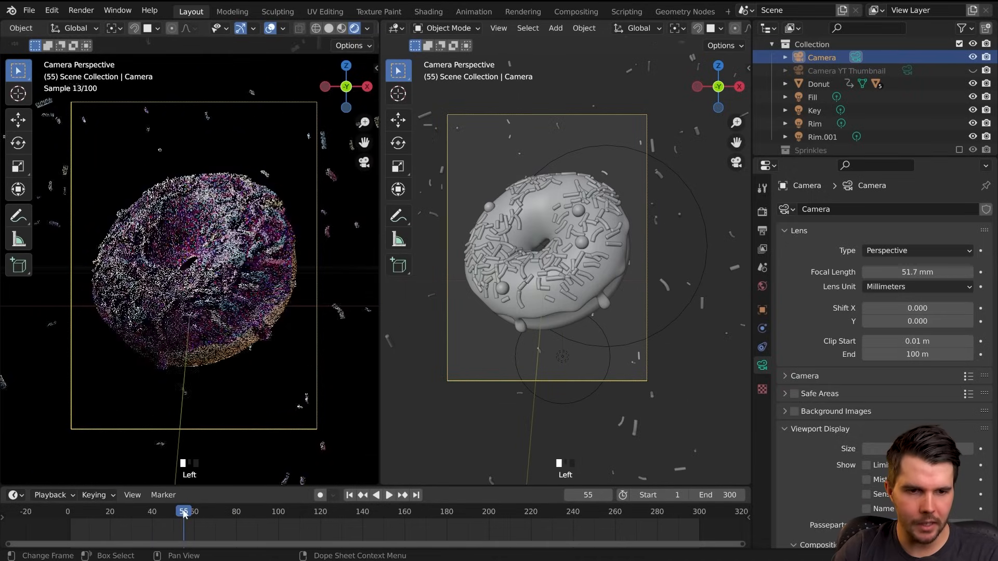
left_click(334, 512)
left_click(421, 511)
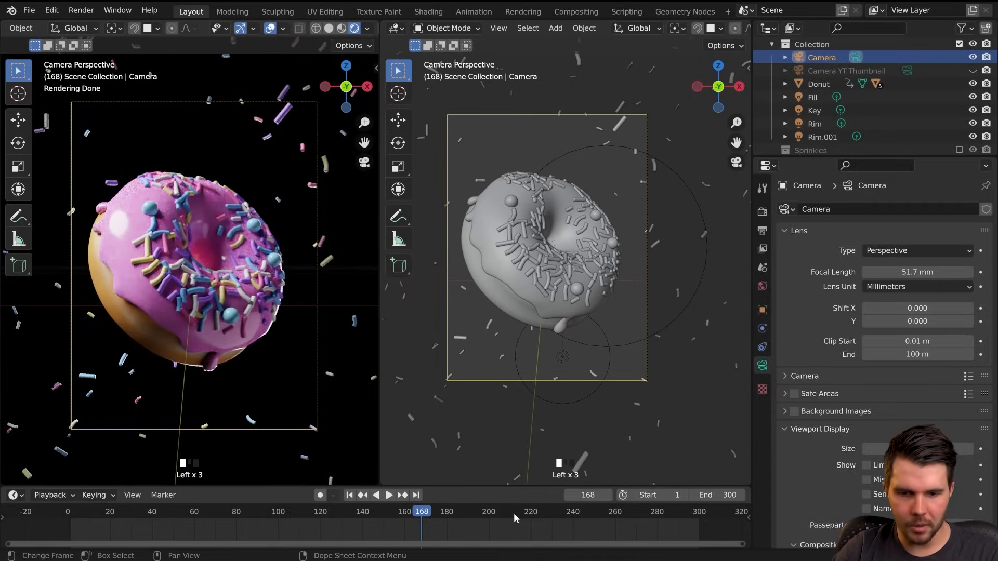
left_click(507, 511)
left_click(438, 511)
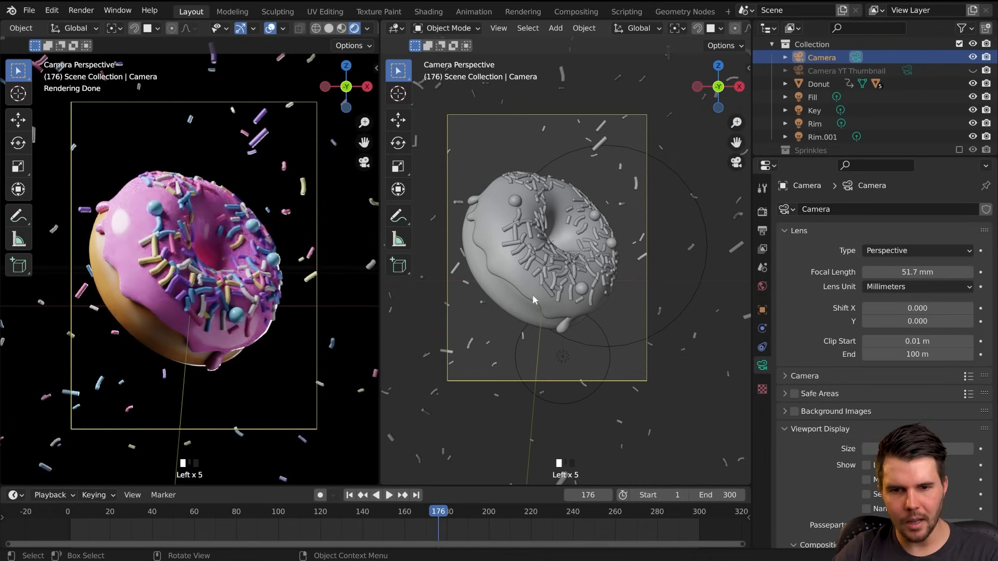
- Select the key light and inspect its highlight on the icing up close in the rendered camera view at frame 176
middle_click_drag(504, 308, 478, 264)
scroll(458, 288, "down", 6)
scroll(452, 296, "down", 2)
left_click(497, 200)
left_click(486, 216)
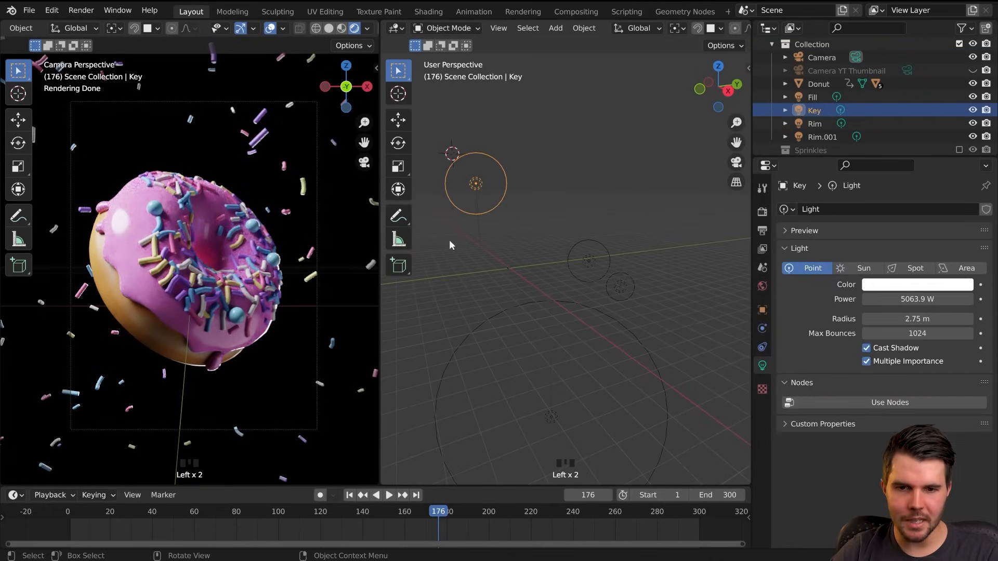
scroll(117, 245, "up", 2)
middle_click_drag(118, 244, 142, 255, "shift")
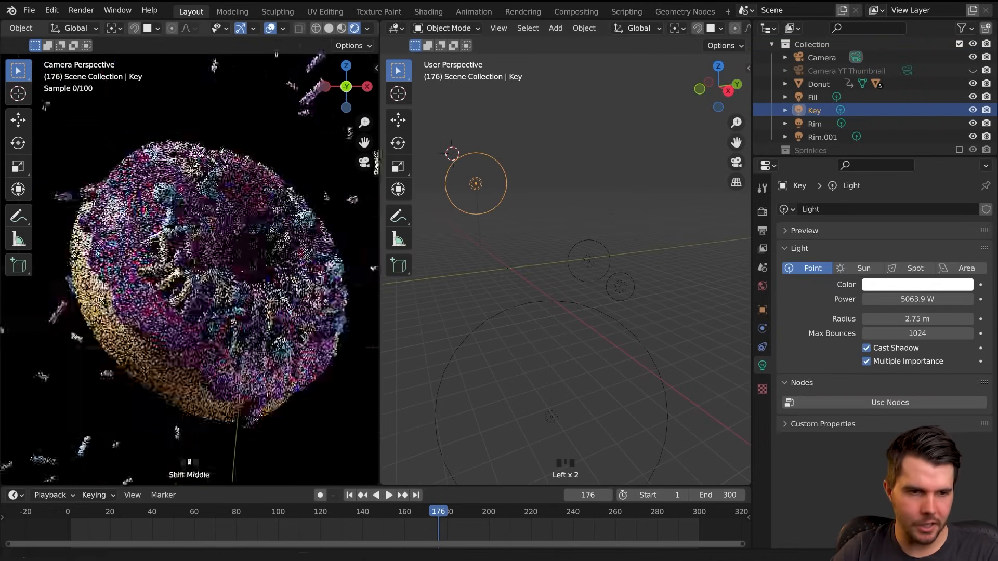
scroll(308, 296, "up", 2)
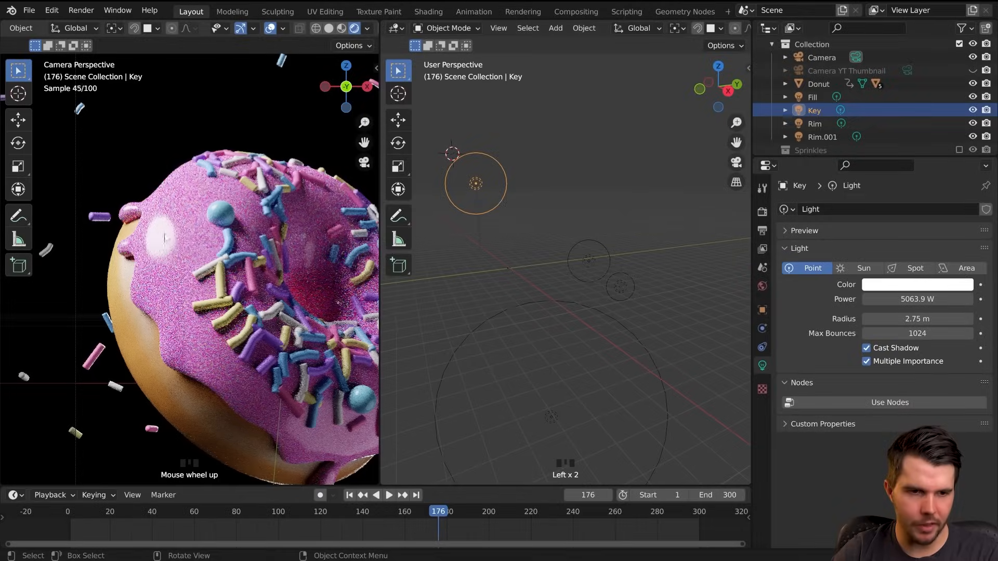
scroll(247, 304, "down", 2)
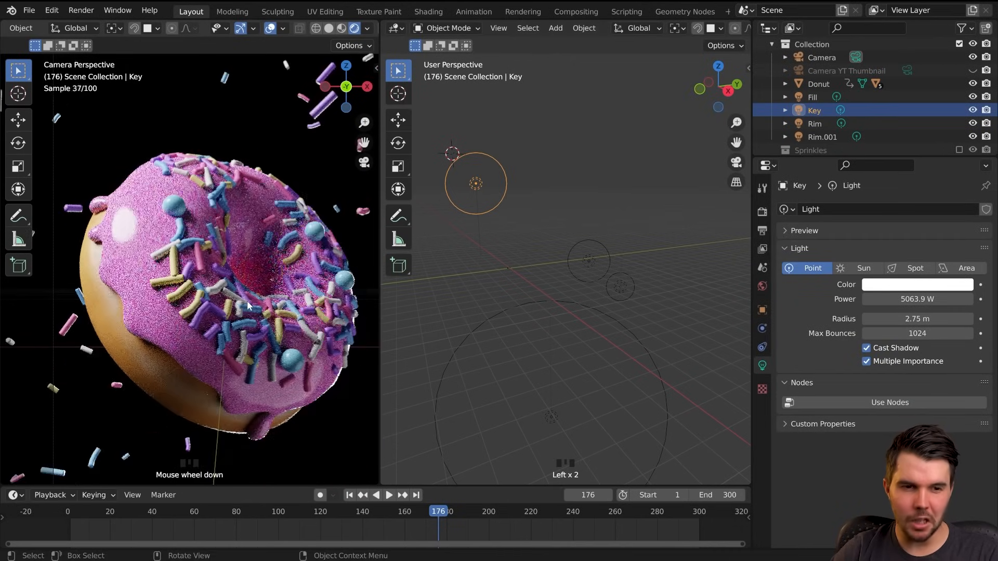
- Try to move the key light along the global Y axis
middle_click_drag(494, 291, 508, 289)
key("g")
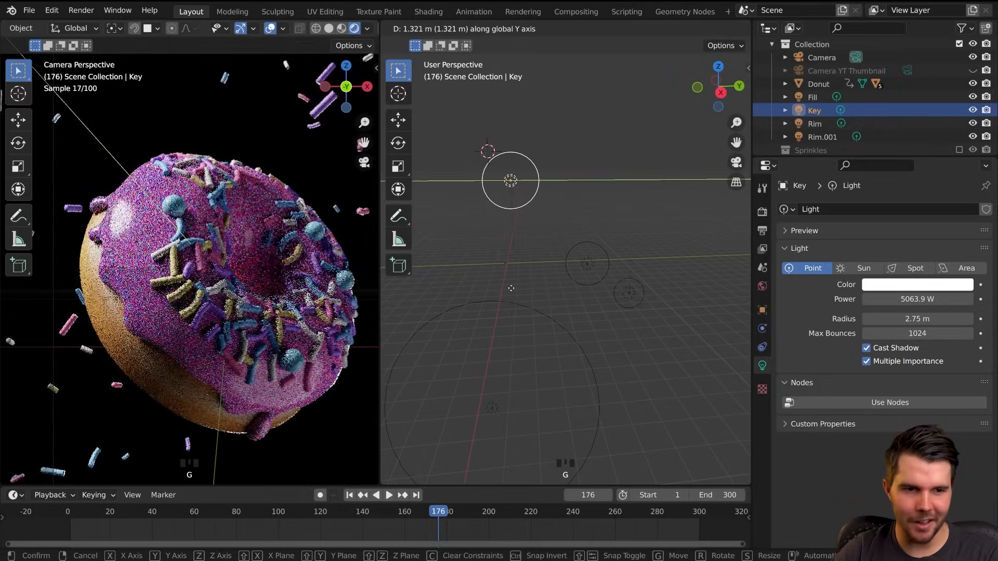
right_click(544, 288)
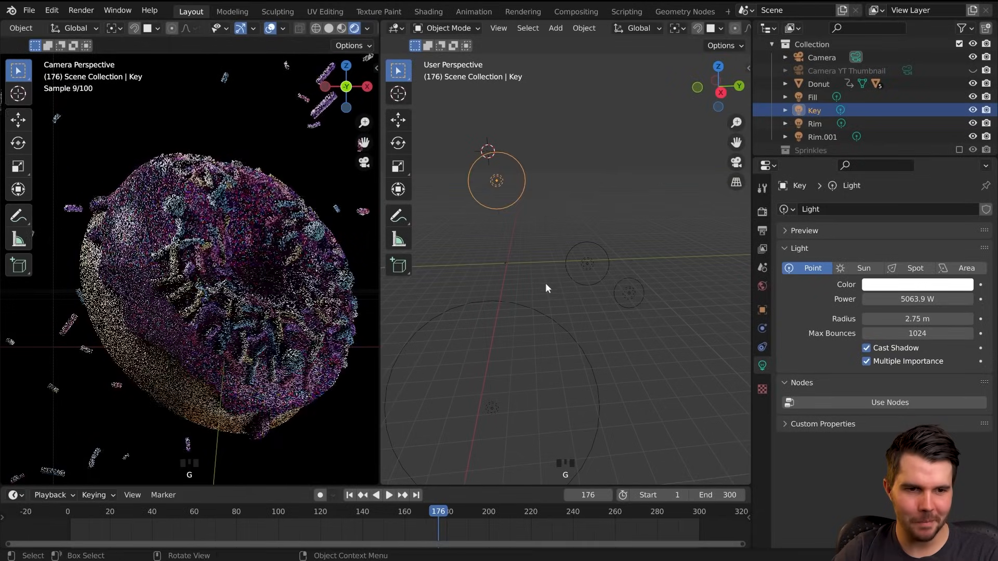
- Check the key light's highlight on the donut at earlier frames, including 136 and 54, ending at frame 17
left_click(354, 511)
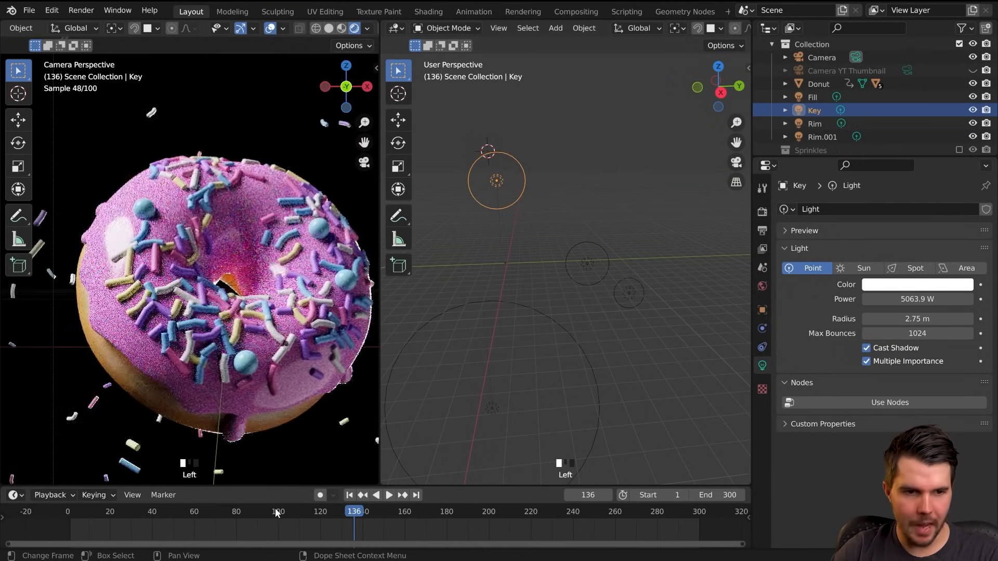
left_click(275, 507)
left_click(181, 509)
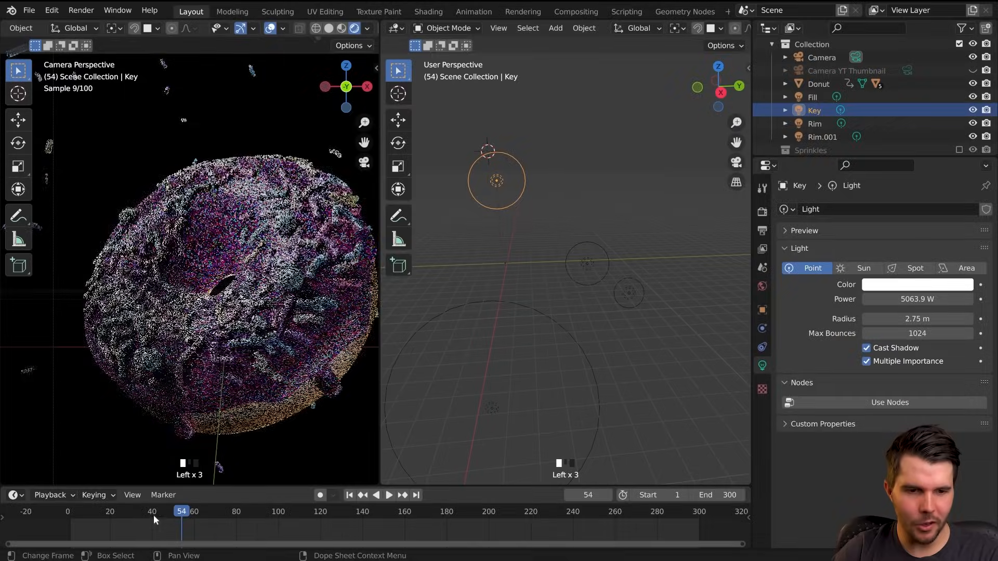
left_click(104, 514)
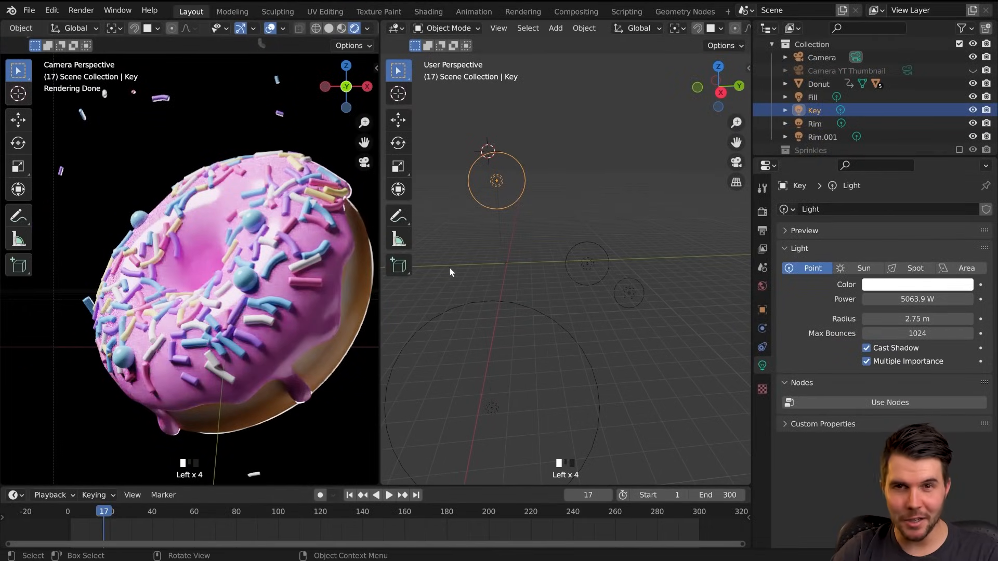
- Hide the fill light and both rim lights to view the donut lit by the key light alone
left_click(575, 346)
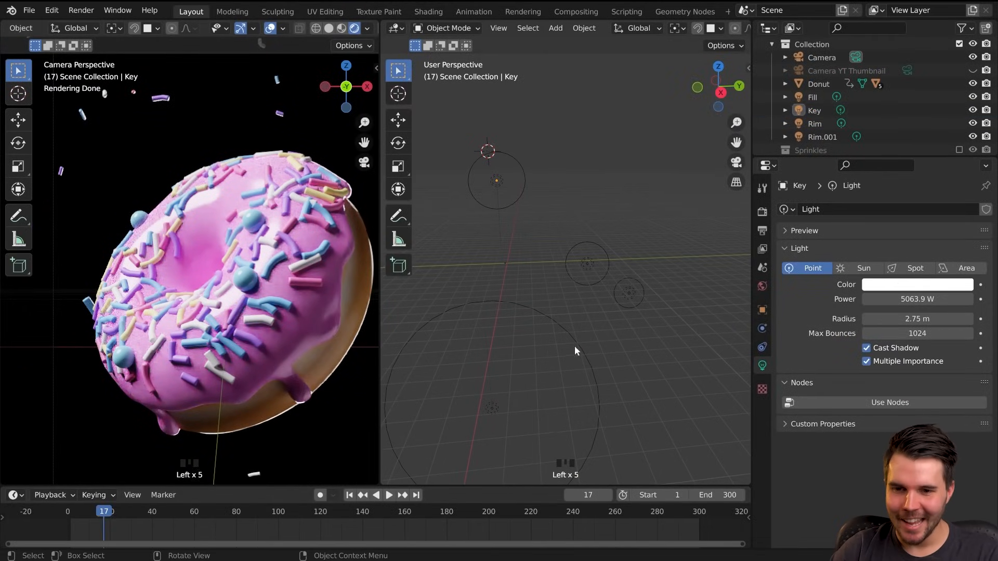
key("h")
left_click(595, 284)
key("h")
left_click(620, 294)
key("h")
scroll(260, 315, "down", 2)
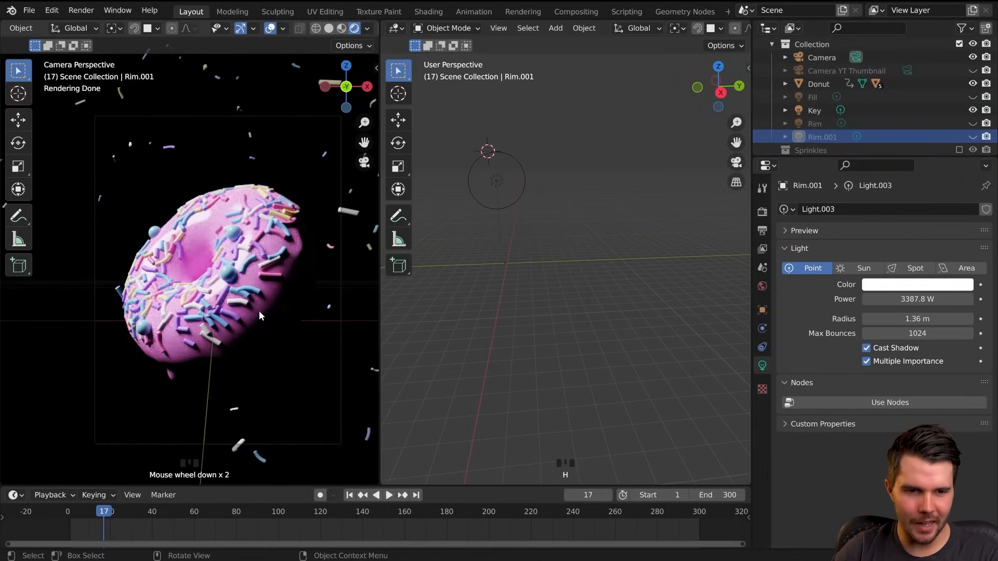
left_click(917, 299)
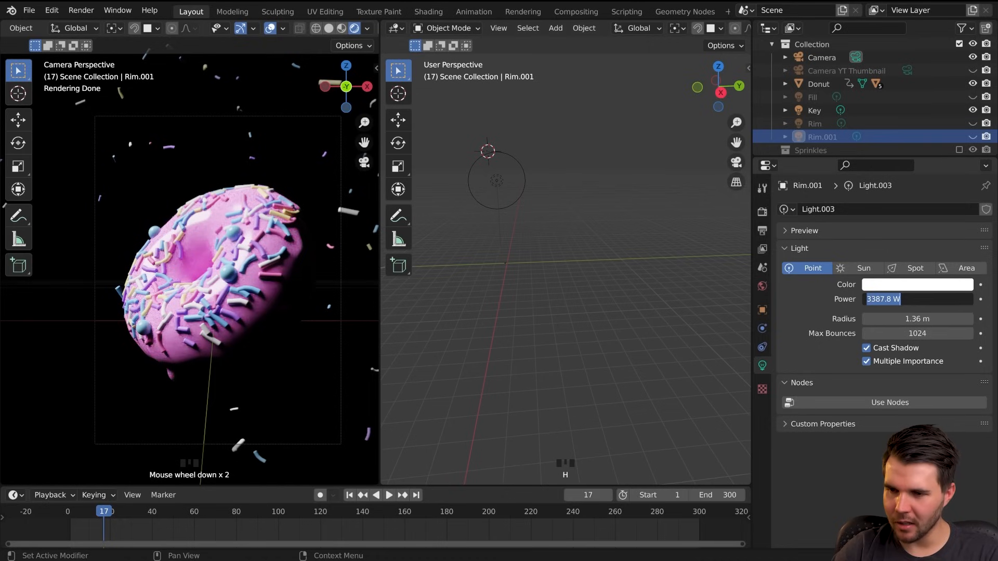
type("2")
left_click(624, 290)
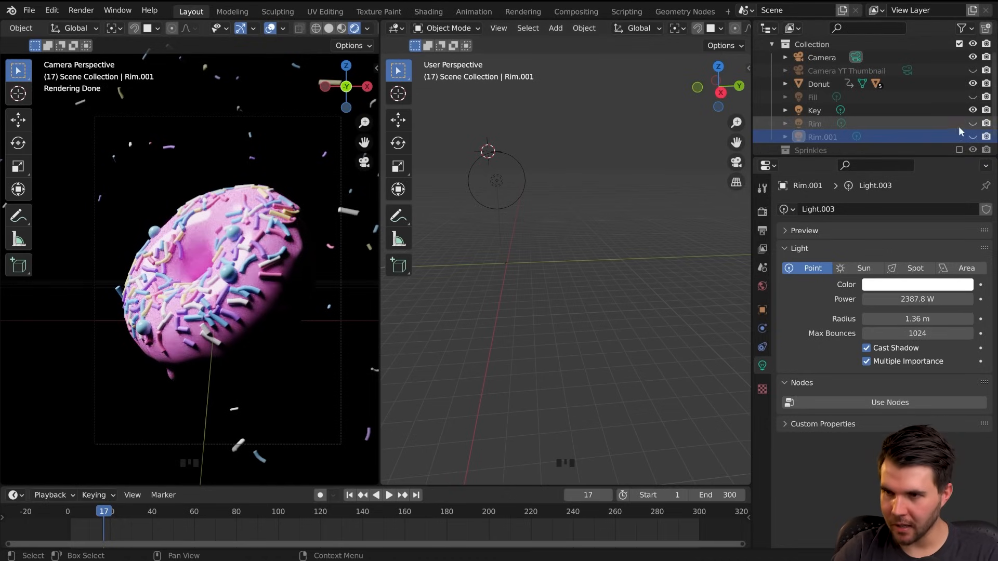
key("ctrl+z")
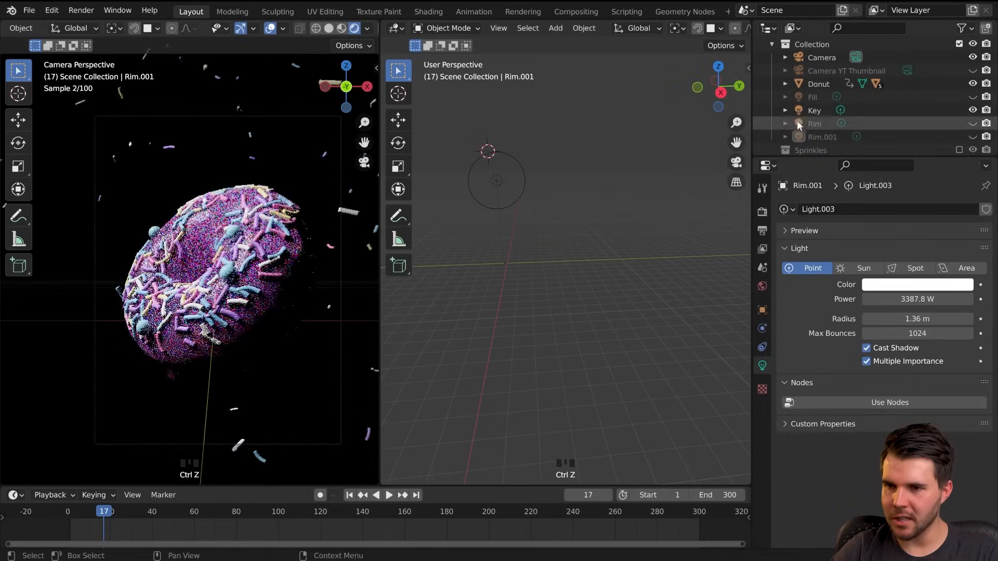
- Set the key light's power to 4063.9 W
left_click(814, 110)
left_click(905, 299)
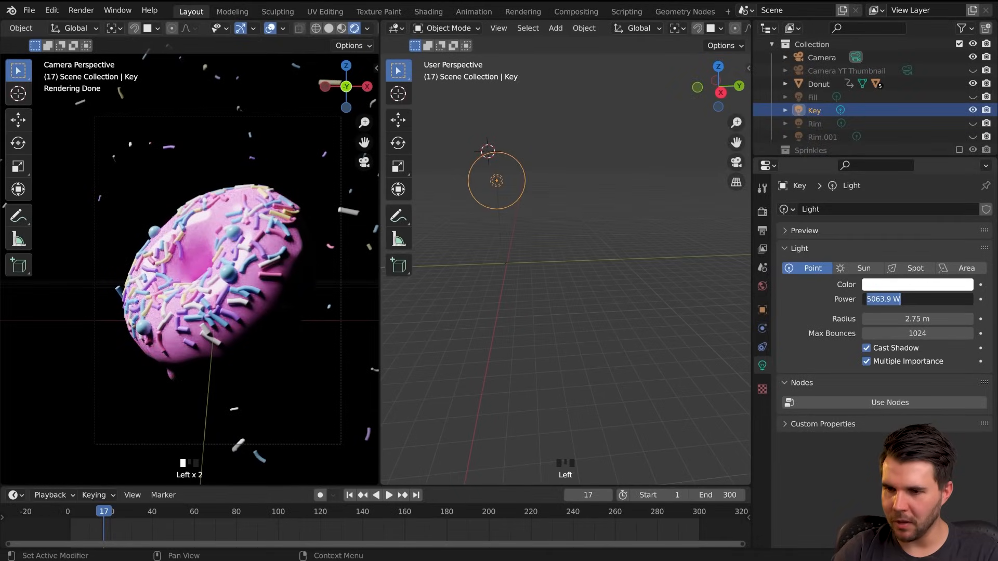
type("4")
key("Return")
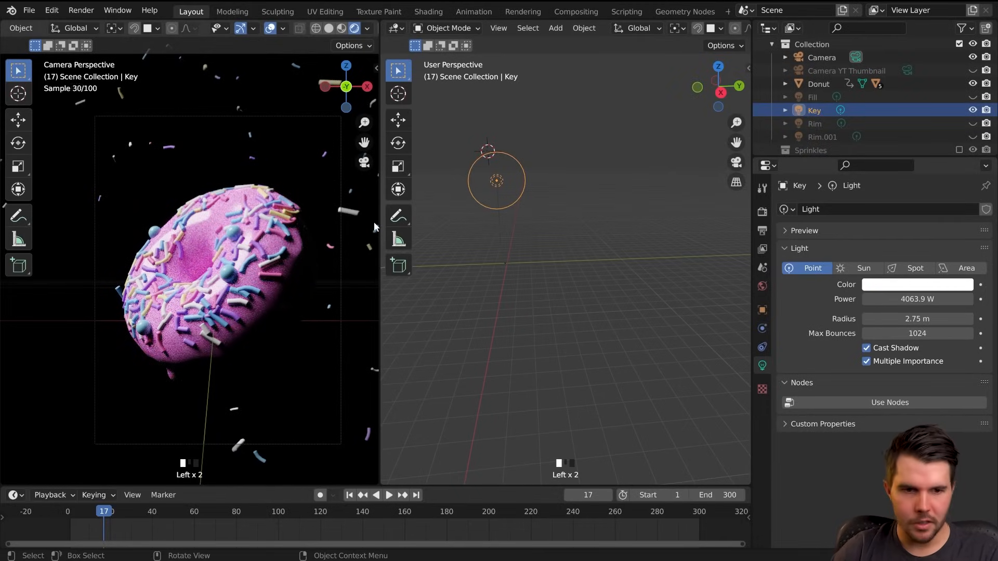
- Compare the lights' contributions by showing the fill light alone, the two rim lights together and the key light alone
left_click(973, 109)
left_click(973, 97)
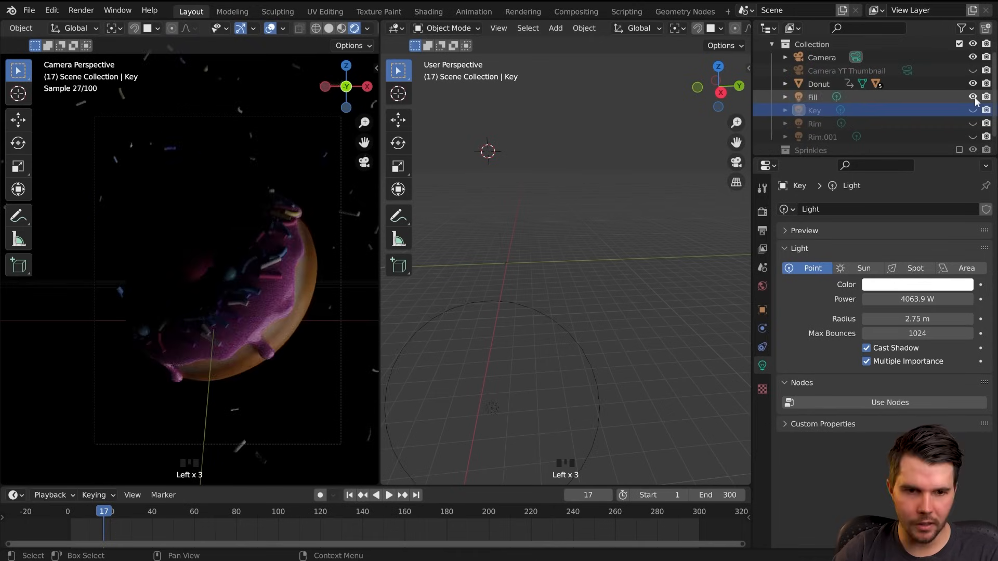
left_click(973, 97)
left_click(973, 123)
left_click(973, 137)
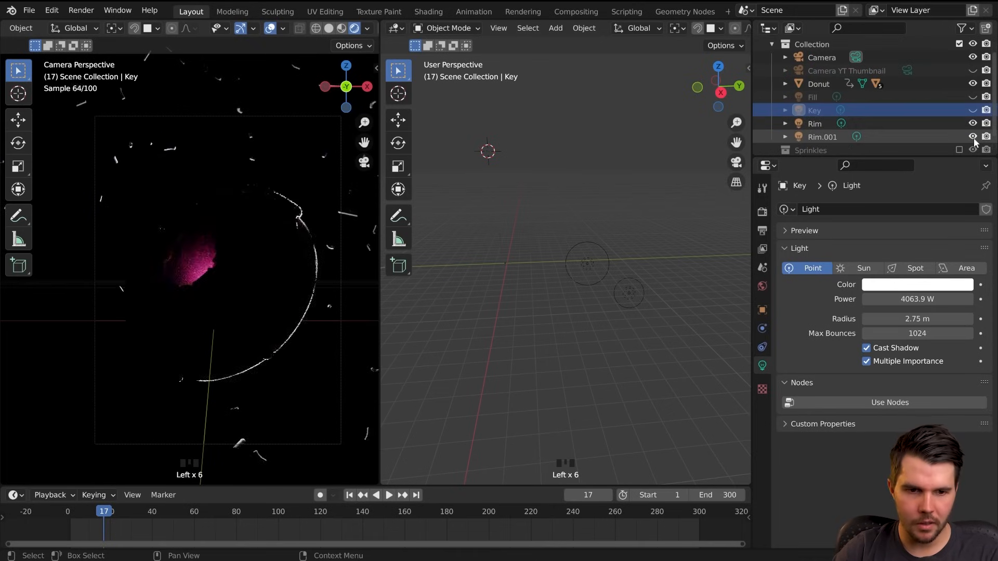
left_click(973, 136)
left_click(973, 123)
left_click(973, 110)
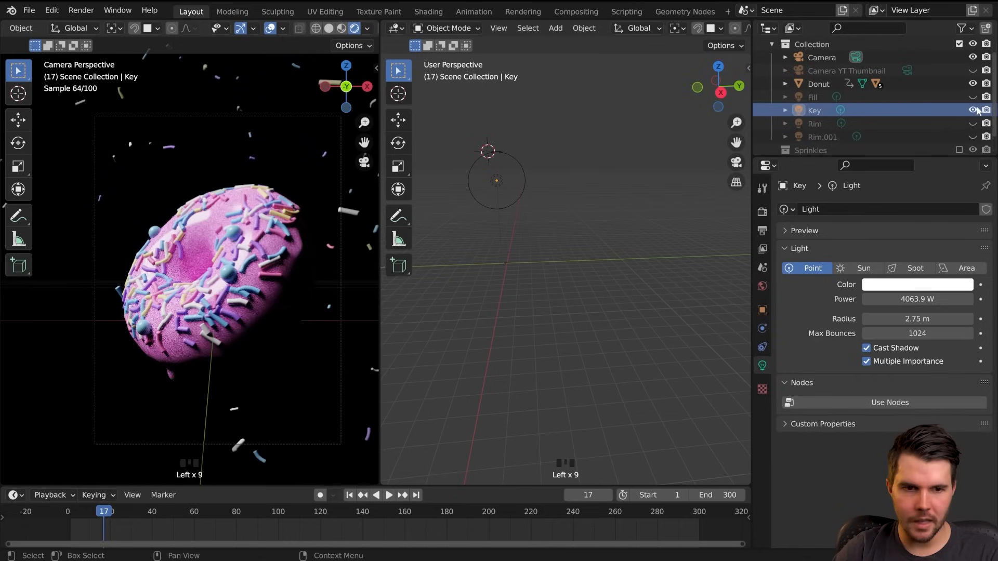
- Make the fill light and both rim lights visible again alongside the key light
left_click(973, 97)
left_click(973, 123)
left_click(973, 137)
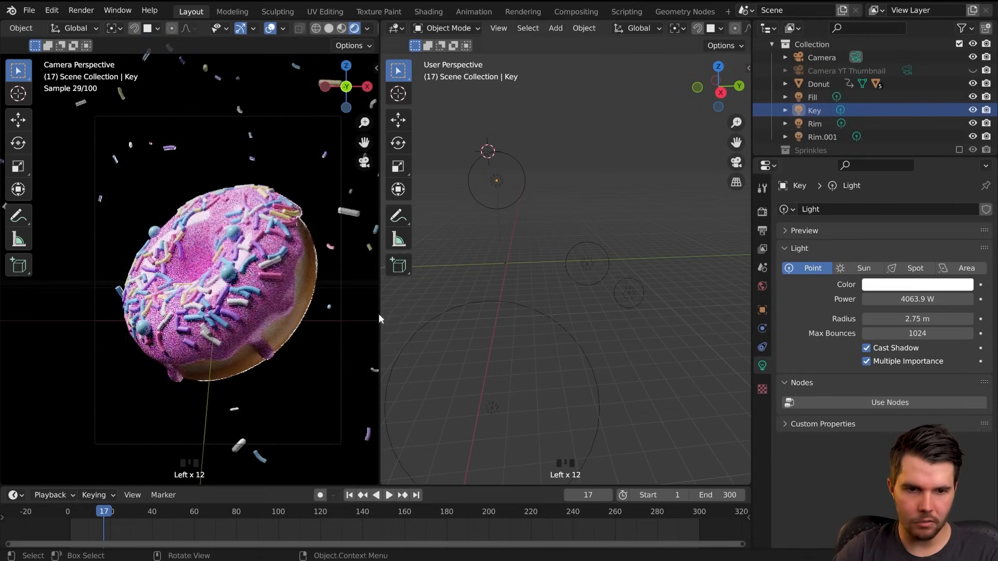
- Switch the camera viewport to solid shading and render the image at frame 17
scroll(250, 338, "down", 2)
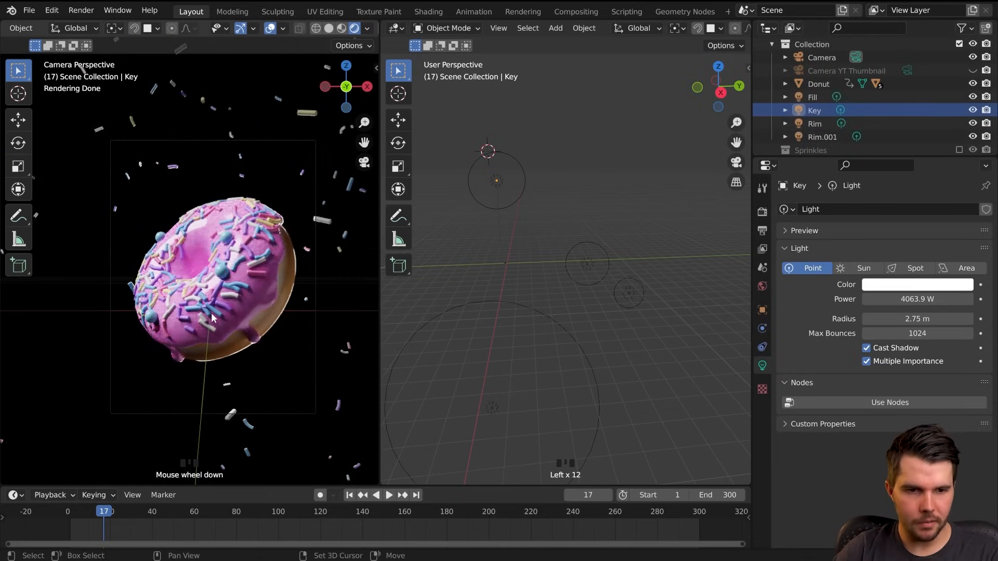
middle_click_drag(212, 318, 199, 306, "shift")
key("z")
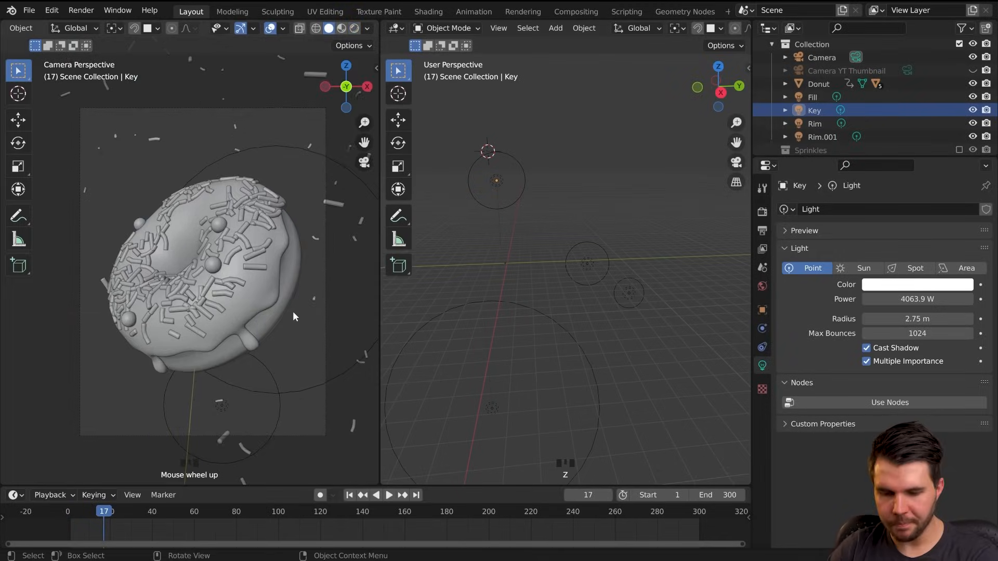
key("F12")
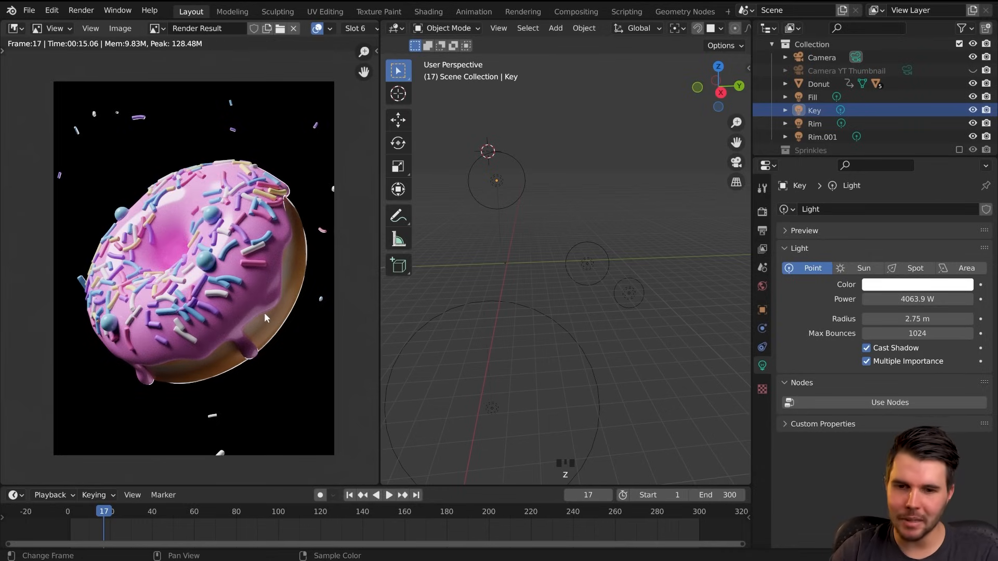
- Select the Rim light, then close the render result and return the camera viewport to rendered shading
left_click(607, 257)
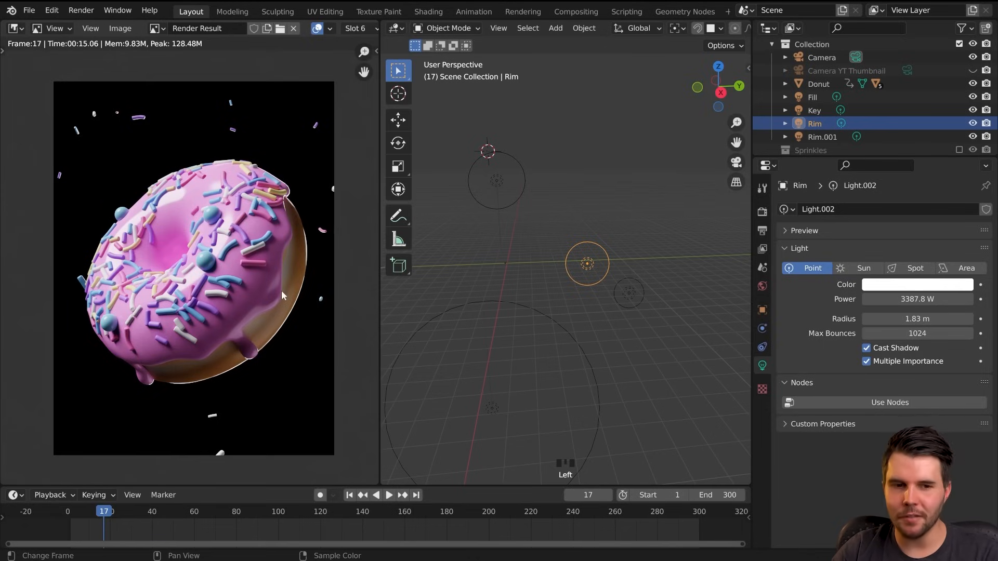
key("Escape")
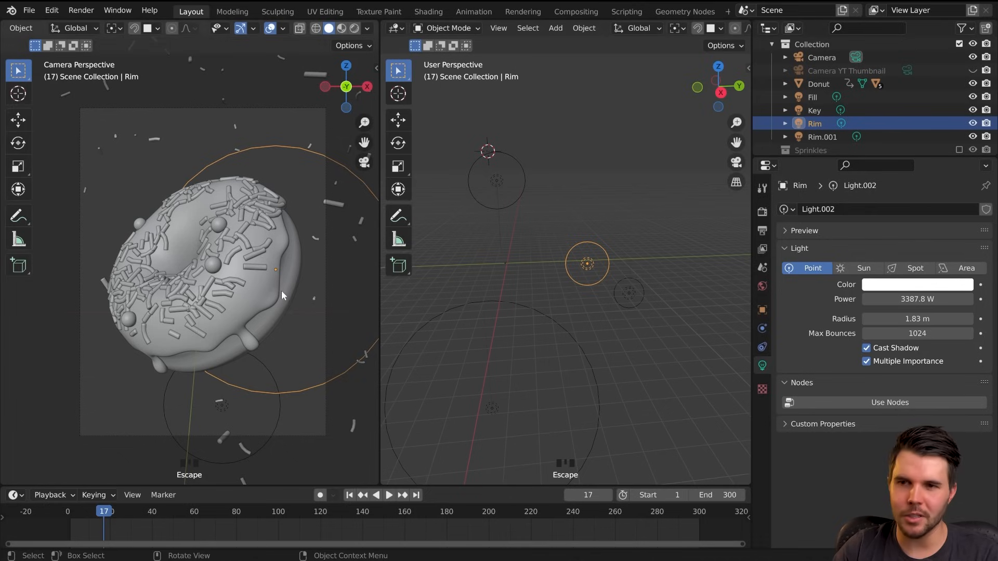
key("z")
left_click(385, 102)
key("z")
left_click(258, 266)
key("z")
left_click(280, 134)
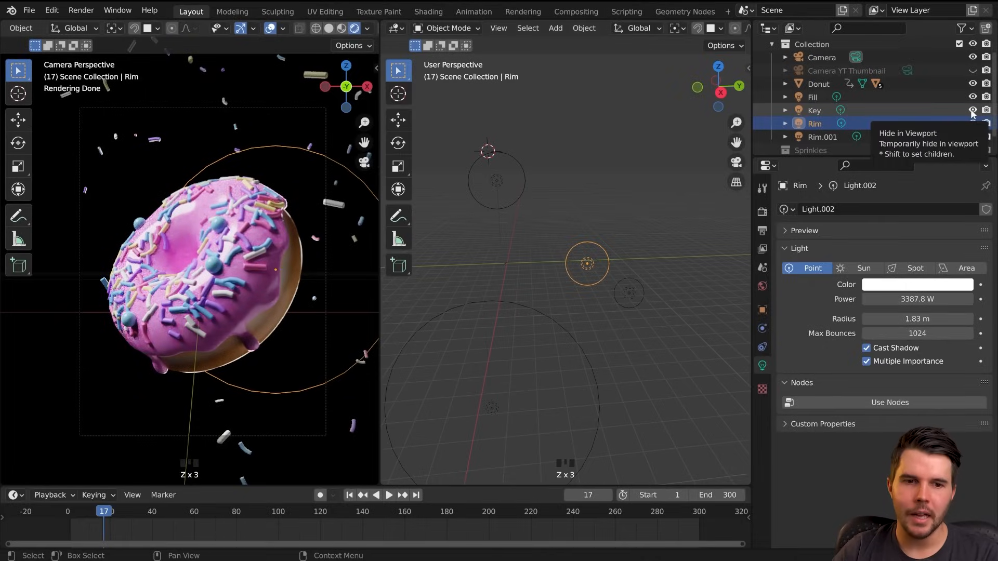
- Hide the key light and both rim lights to view the donut lit by the fill light alone
left_click_drag(973, 110, 974, 130)
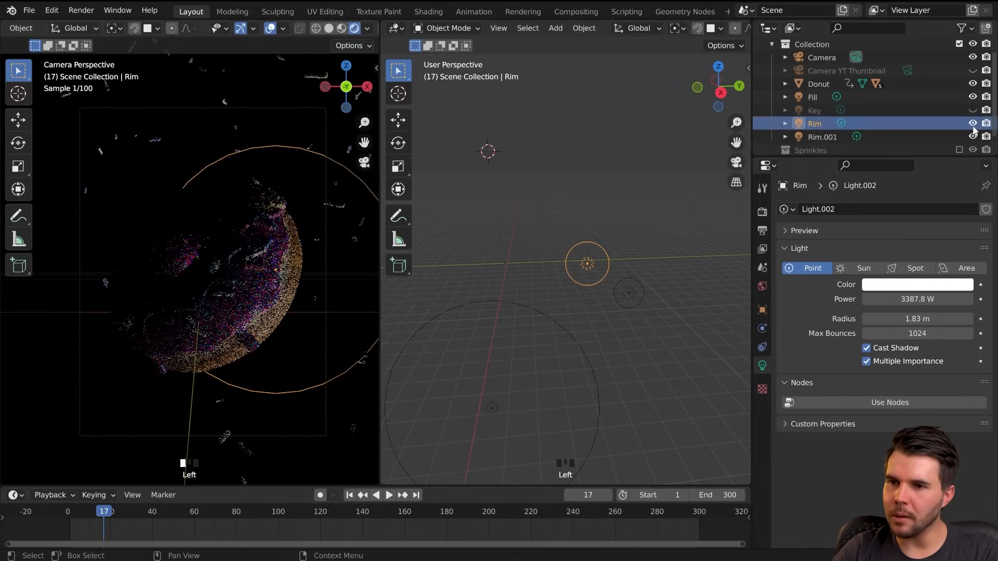
left_click(973, 136)
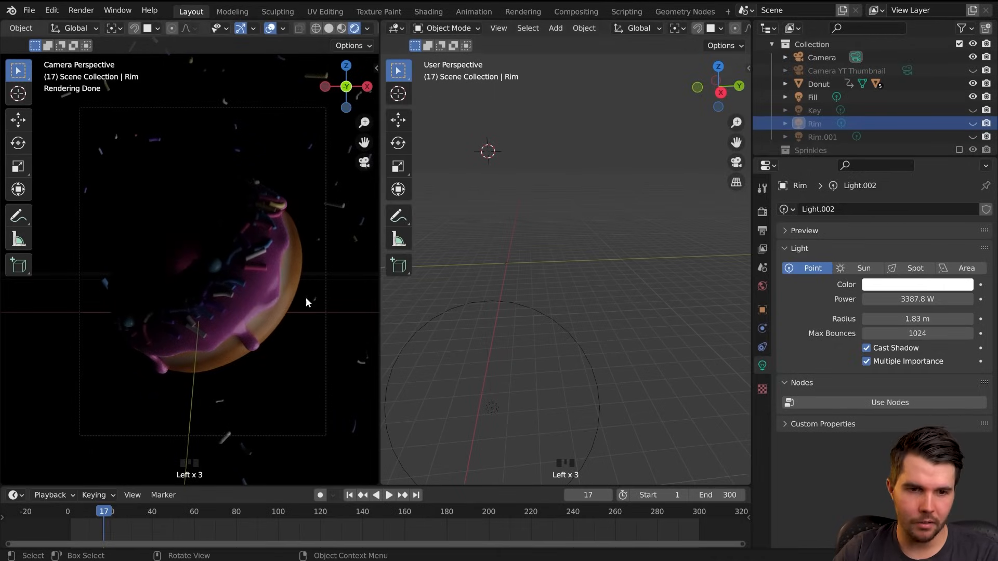
- Select the Fill light and make the key light and both rim lights visible again
left_click(915, 97)
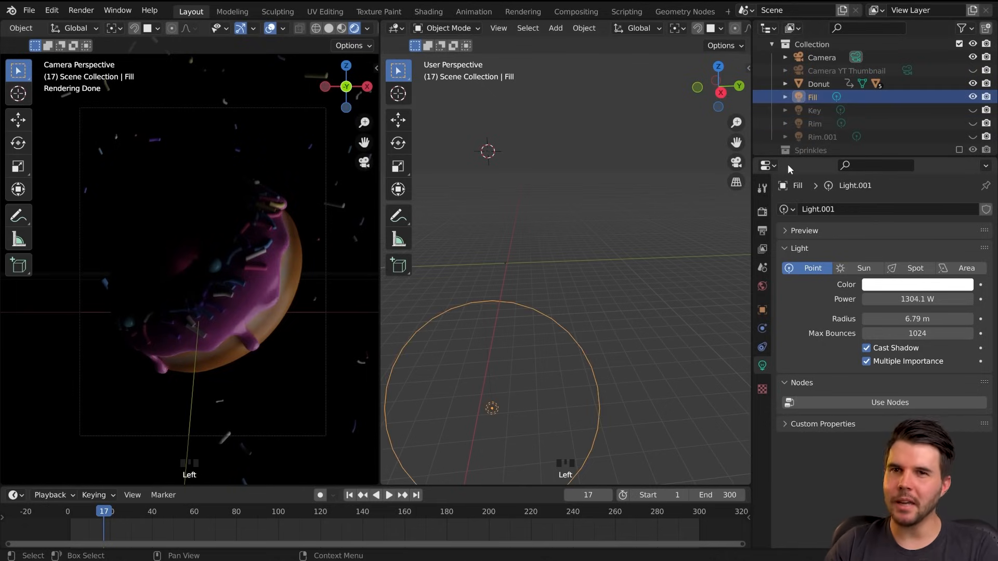
left_click(974, 137)
left_click(974, 124)
left_click(973, 110)
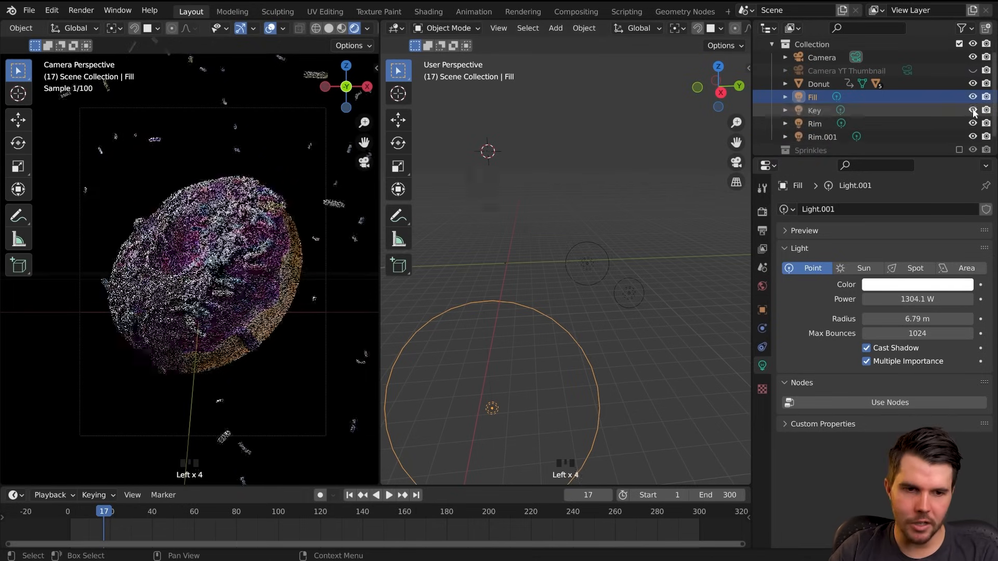
- Set the view transform to False Color and examine the exposure across the donut's icing, sprinkles and shaded side
left_click(763, 211)
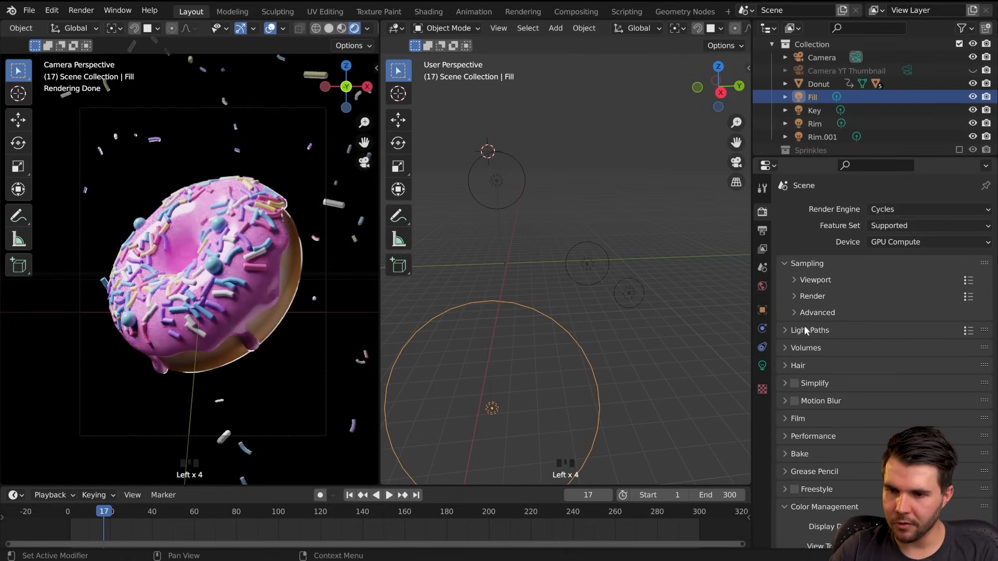
scroll(873, 444, "down", 6)
left_click(910, 456)
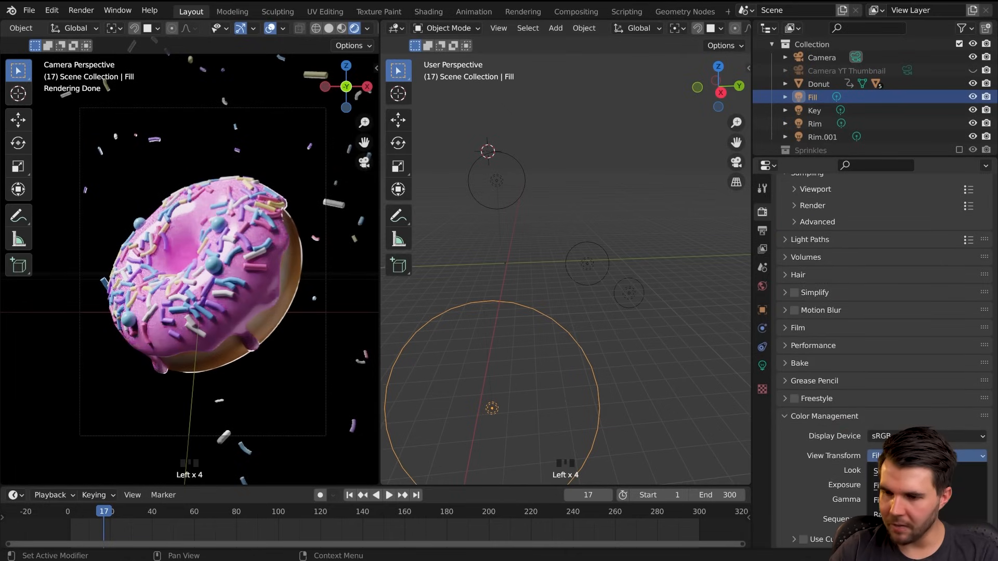
left_click(909, 500)
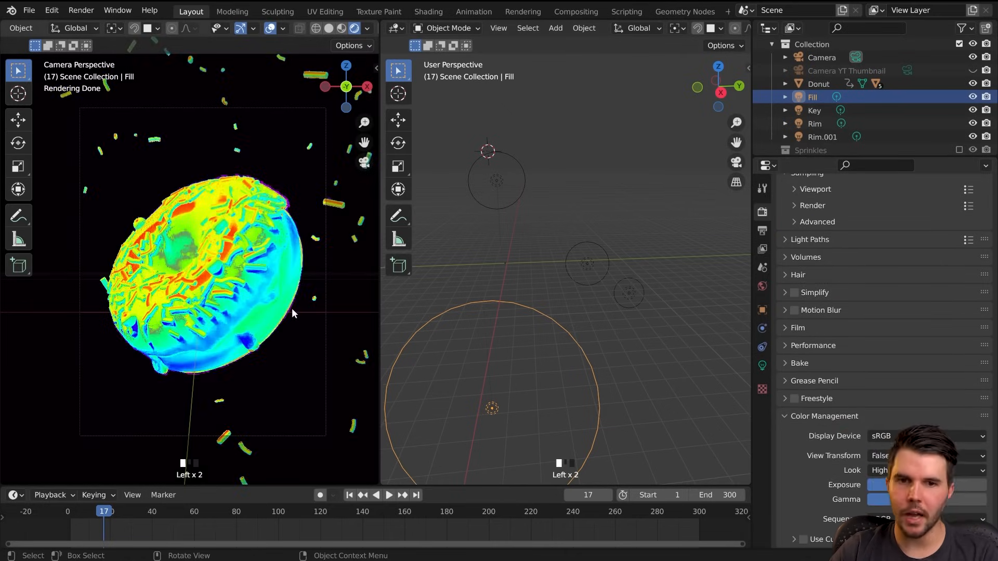
scroll(292, 308, "up", 2)
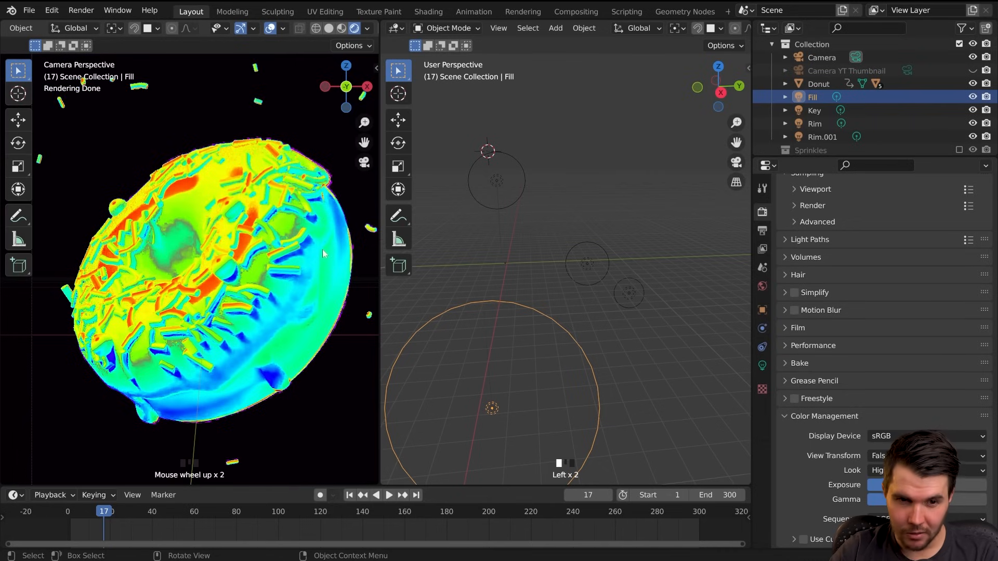
scroll(213, 236, "up", 3)
scroll(235, 248, "down", 2)
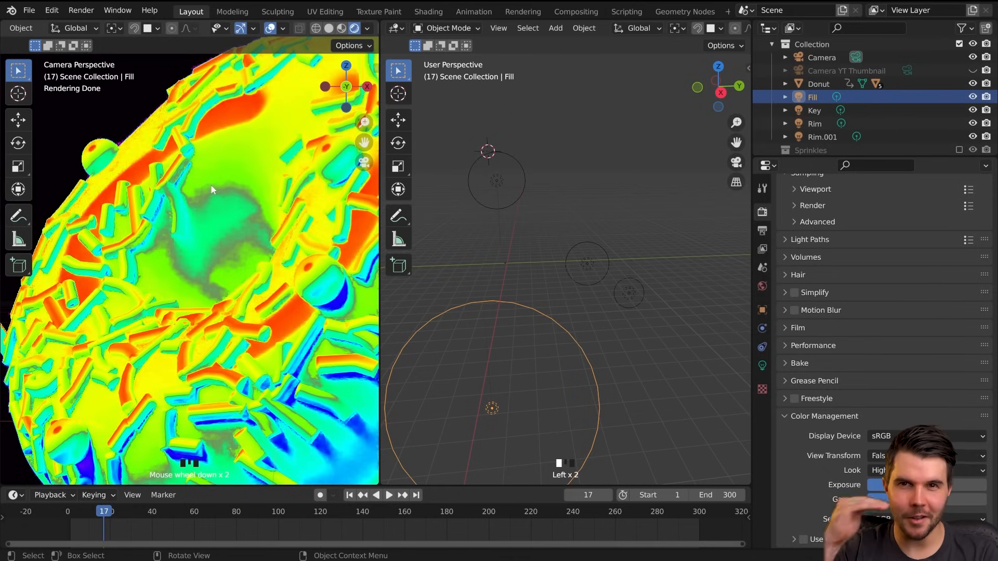
scroll(249, 204, "down", 6)
scroll(257, 288, "up", 4)
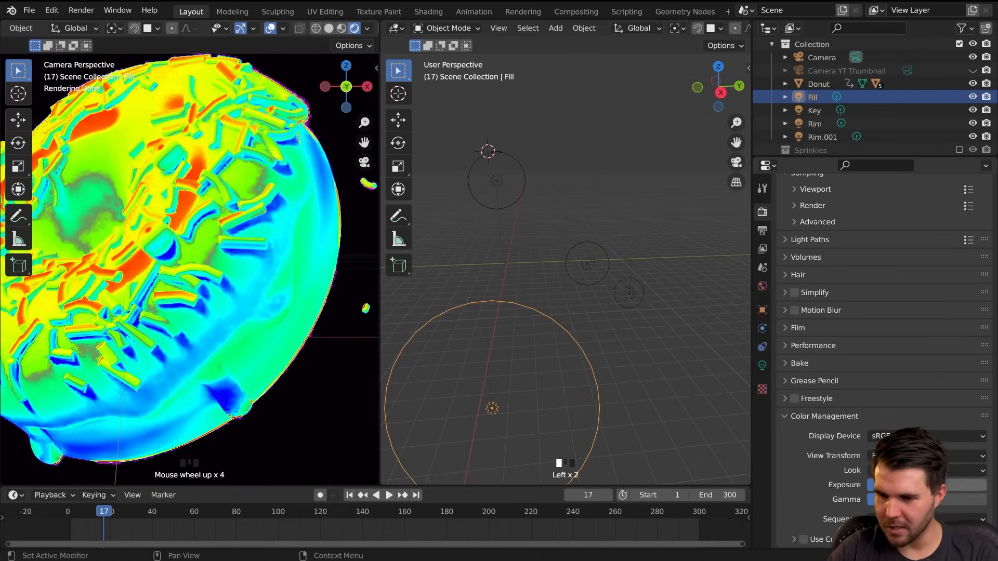
- Set the scene's view transform back to Filmic, with the whole donut shown in the camera viewport
left_click(915, 455)
left_click(883, 486)
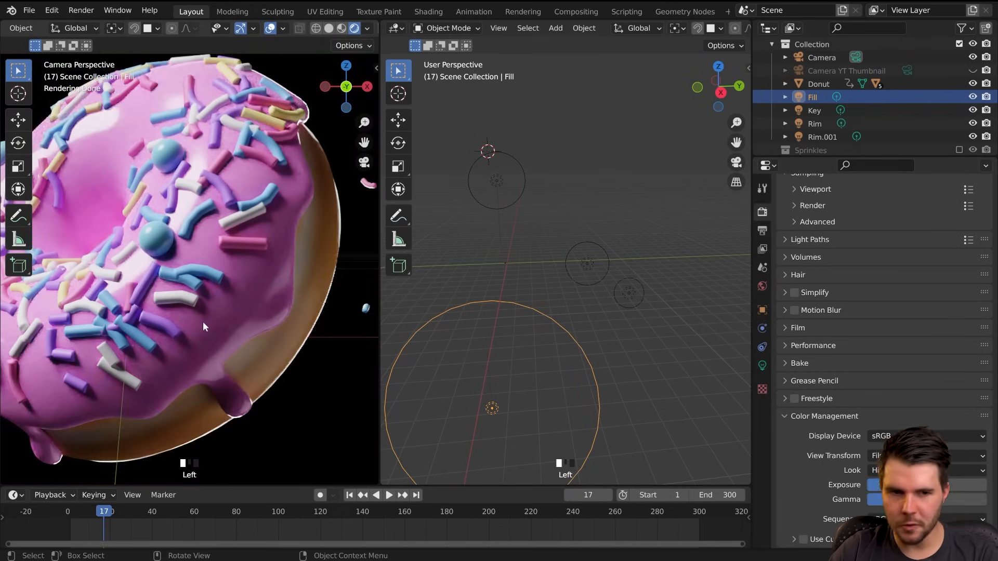
scroll(203, 322, "down", 3)
middle_click_drag(205, 323, 237, 325, "shift")
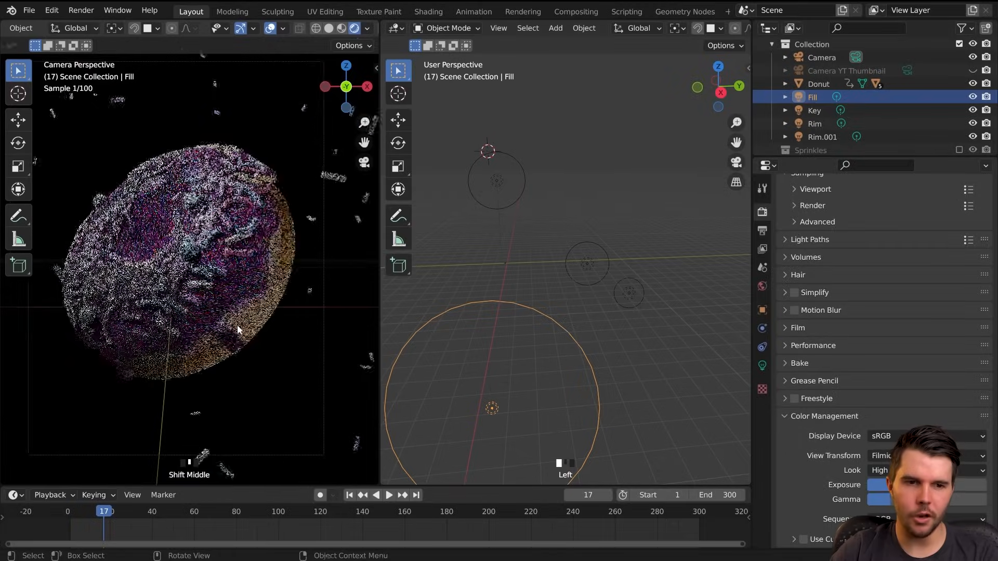
scroll(244, 321, "down", 1)
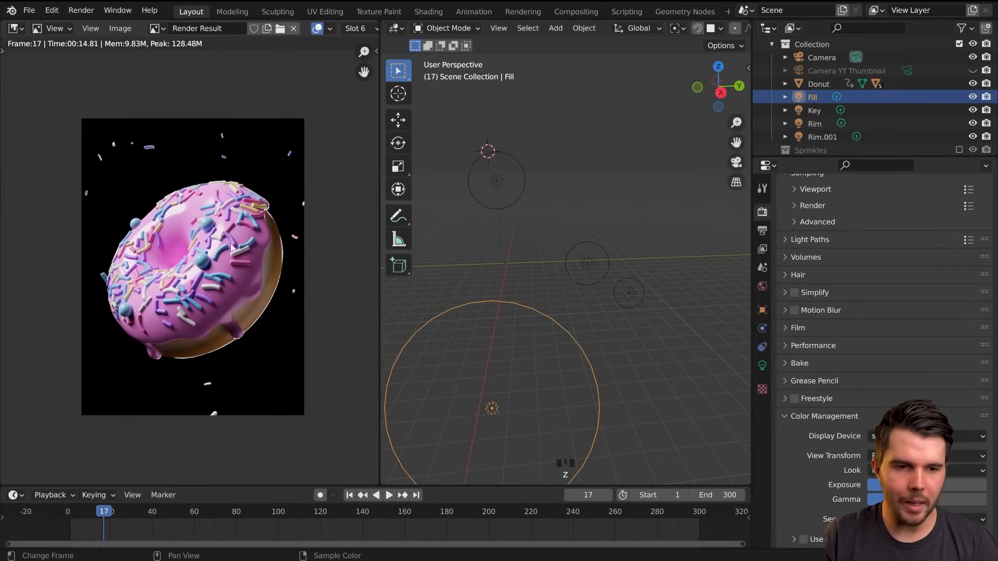
- Inspect the frame 17 render result of the fully lit donut, both close up and as a whole
scroll(230, 251, "up", 1)
scroll(230, 251, "up", 1)
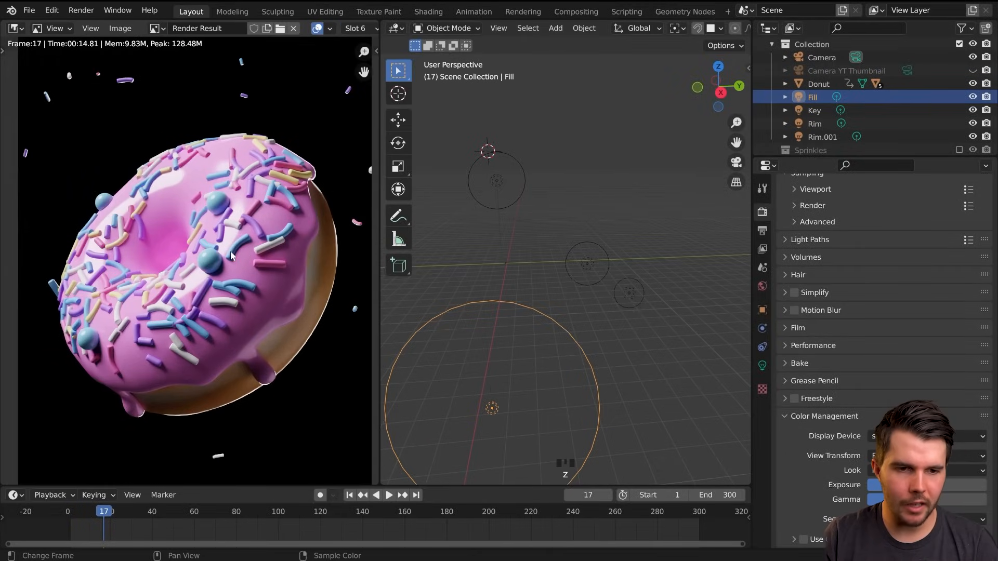
scroll(229, 252, "up", 1)
scroll(205, 119, "down", 2)
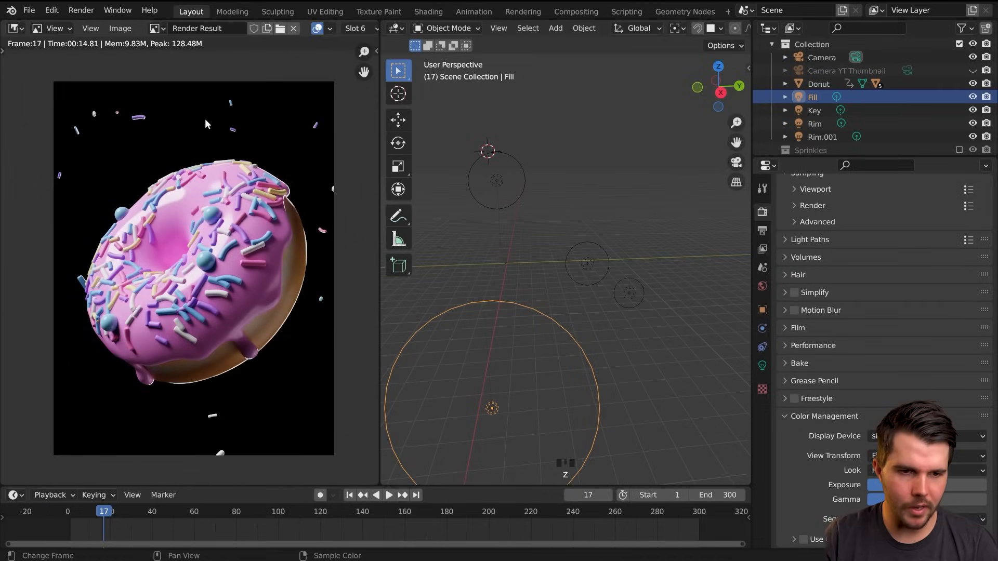
scroll(217, 306, "up", 1)
scroll(218, 305, "down", 1)
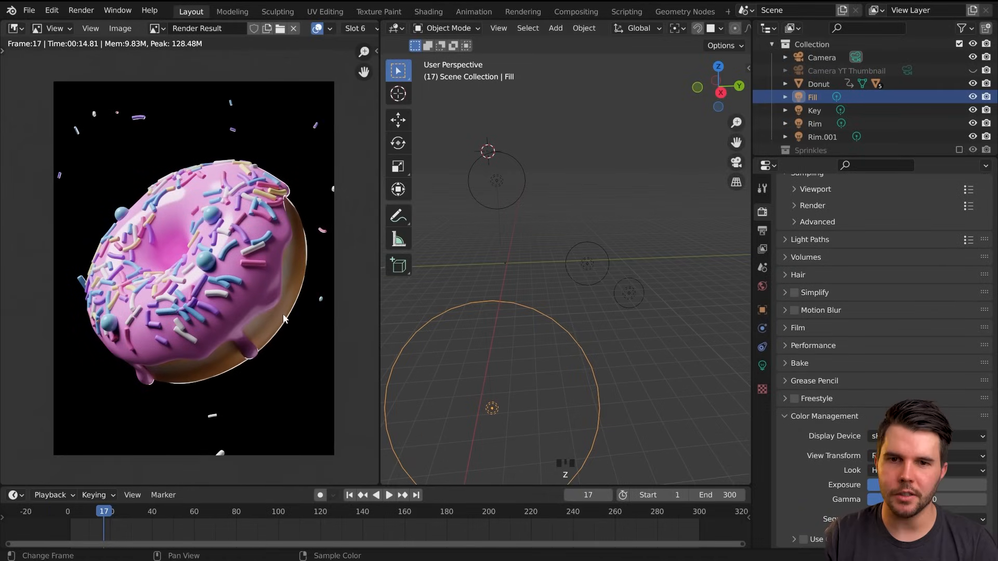
- Select the falling sprinkles in the user perspective viewport and examine how they are spread relative to the lights
middle_click_drag(553, 272, 491, 266)
scroll(491, 267, "up", 2)
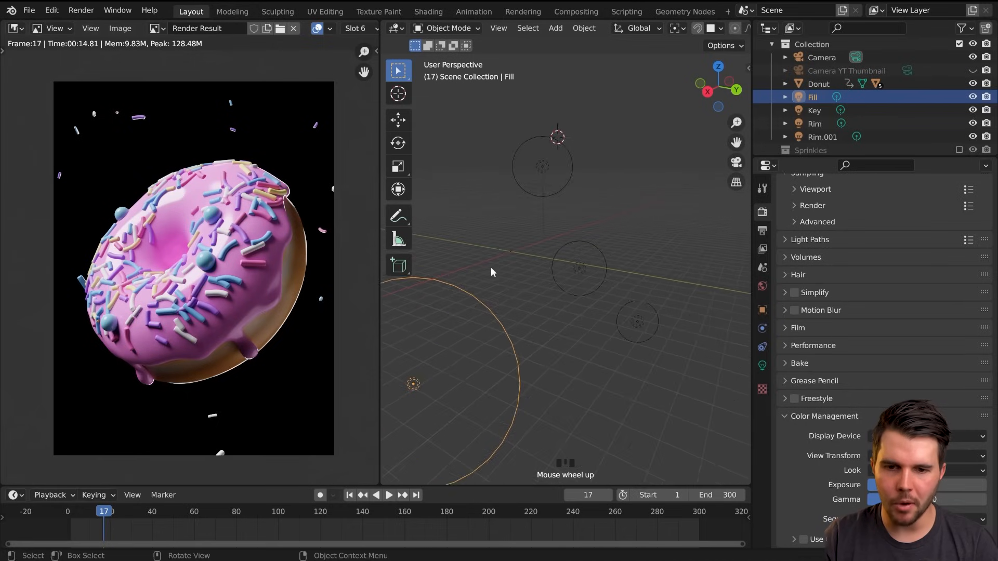
scroll(582, 230, "up", 1, "shift")
left_click(553, 223)
left_click(545, 214)
middle_click_drag(545, 214, 670, 195)
scroll(507, 230, "up", 1)
scroll(578, 237, "down", 5)
middle_click_drag(579, 239, 635, 261)
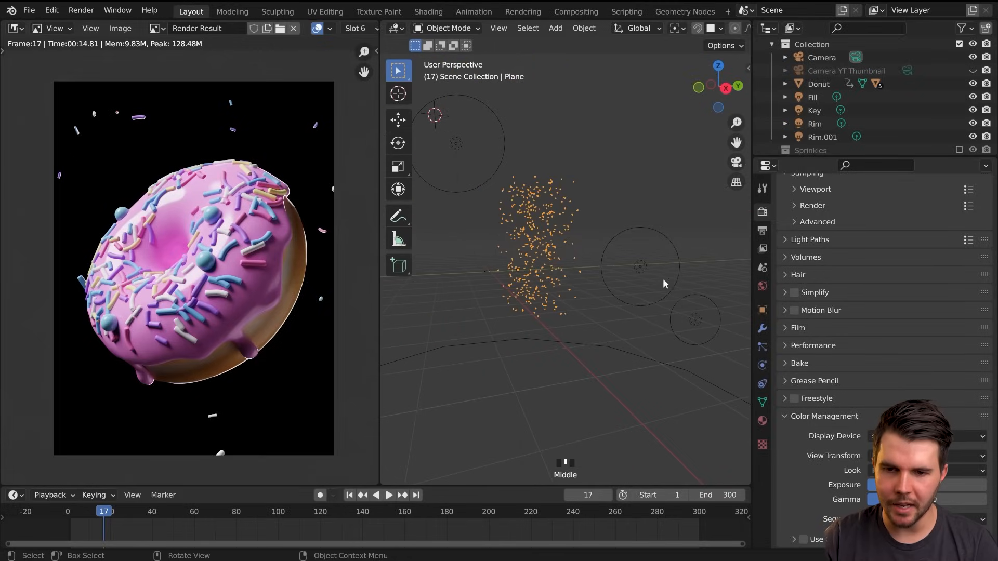
scroll(578, 268, "down", 2)
scroll(591, 286, "up", 2)
middle_click_drag(591, 286, 505, 268)
scroll(620, 274, "up", 3)
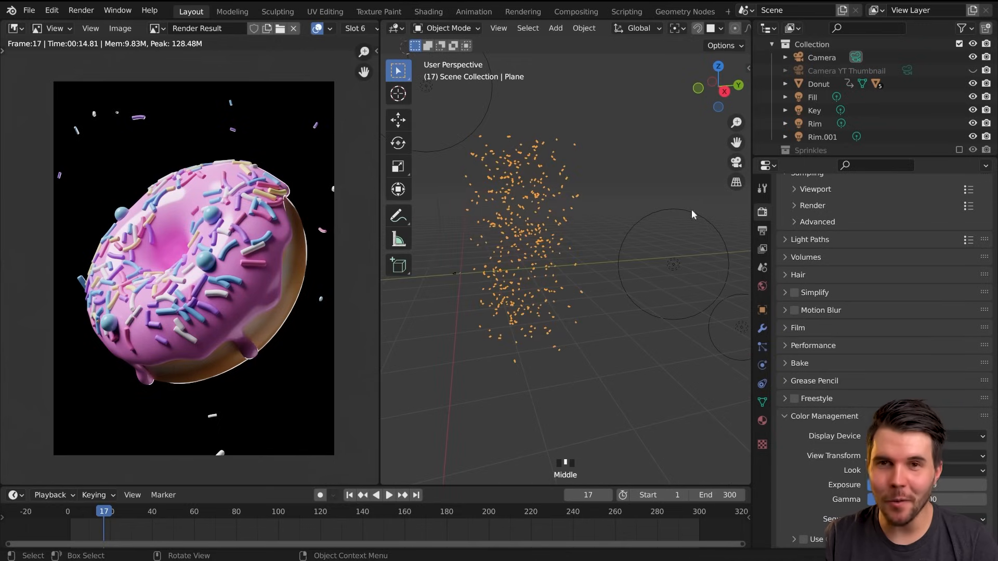
- Enlarge the outliner to show the whole scene collection and select the Rim light in the user perspective viewport
left_click_drag(845, 160, 853, 188)
mouse_move(565, 219)
middle_mouse_down()
mouse_move(521, 229)
mouse_move(687, 223)
mouse_move(633, 216)
mouse_move(666, 235)
mouse_move(562, 251)
mouse_move(579, 211)
middle_mouse_up()
left_click(579, 211)
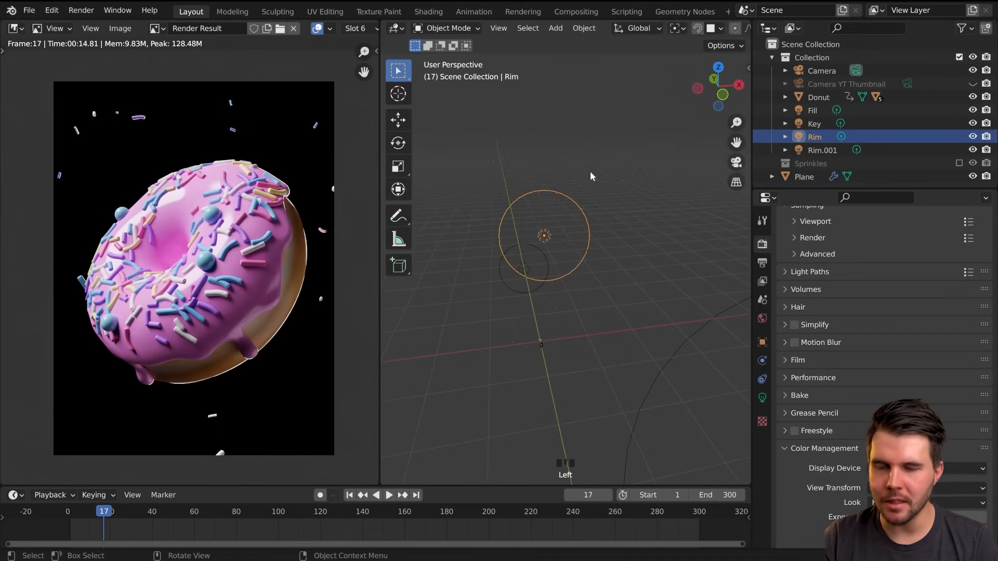
left_click(745, 10)
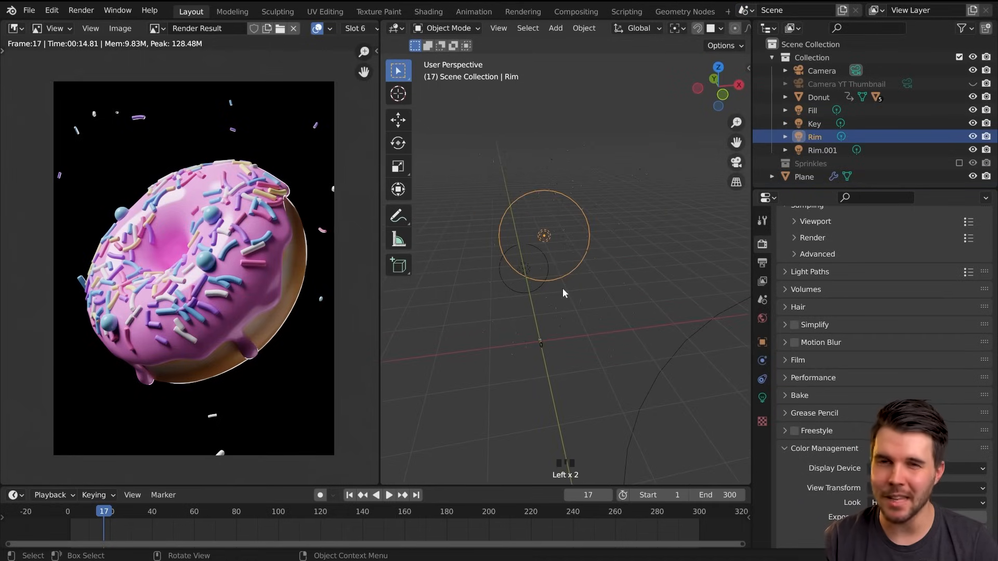
- Examine the sprinkles and lights from the other side, select the sprinkles' Plane object and clear the selection
middle_click_drag(535, 221, 613, 221)
scroll(538, 205, "up", 5)
scroll(613, 220, "down", 1)
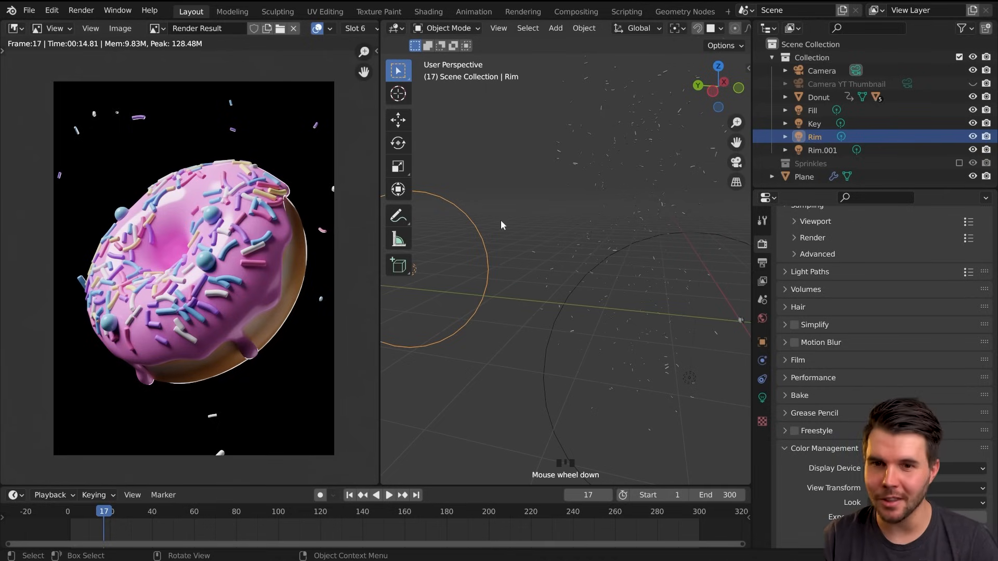
scroll(721, 207, "down", 2)
middle_click_drag(721, 208, 598, 180)
left_click(598, 180)
key("alt+a")
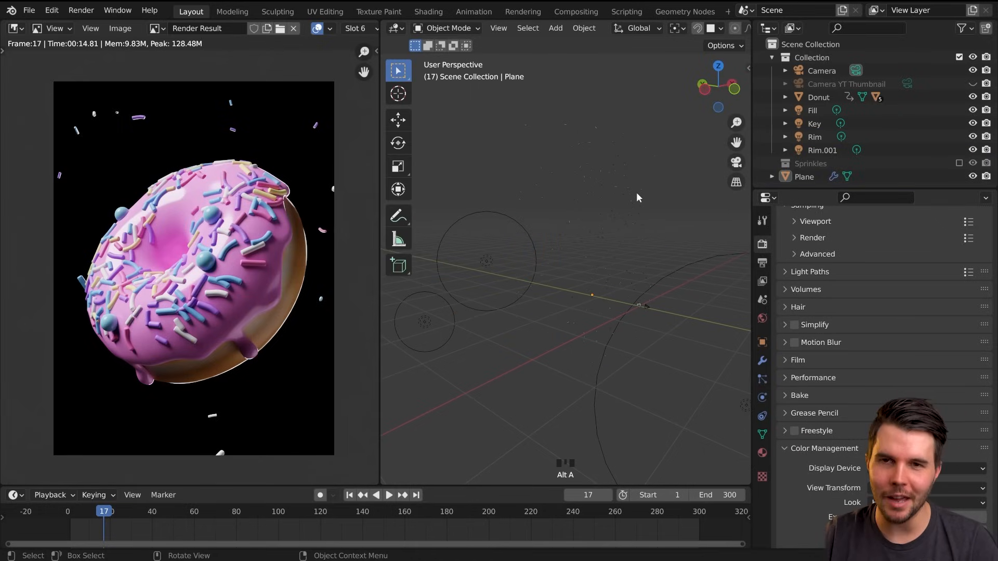
- Switch the user perspective viewport to the view through the scene camera
middle_click_drag(638, 184, 622, 211)
scroll(572, 245, "up", 4)
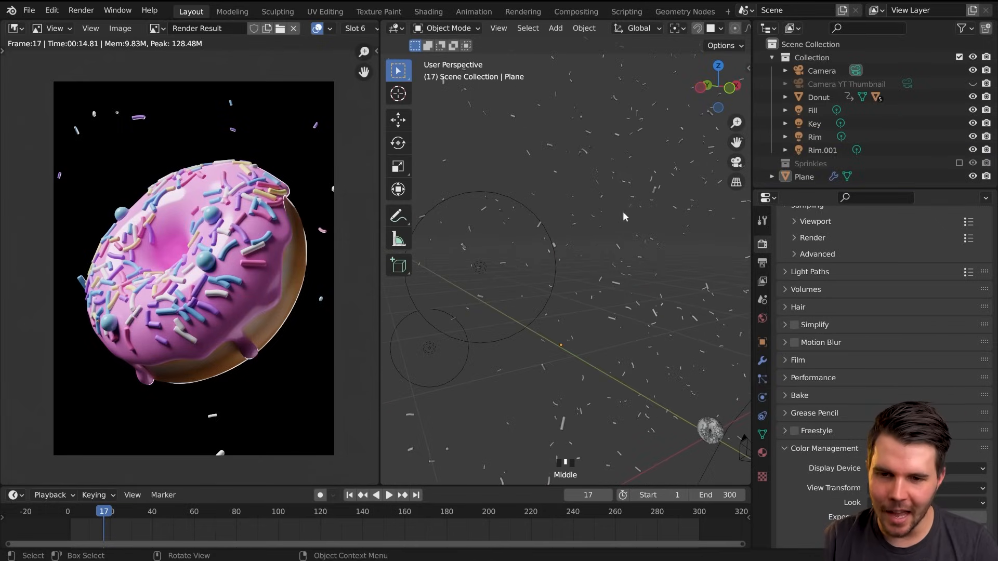
key("KP_0")
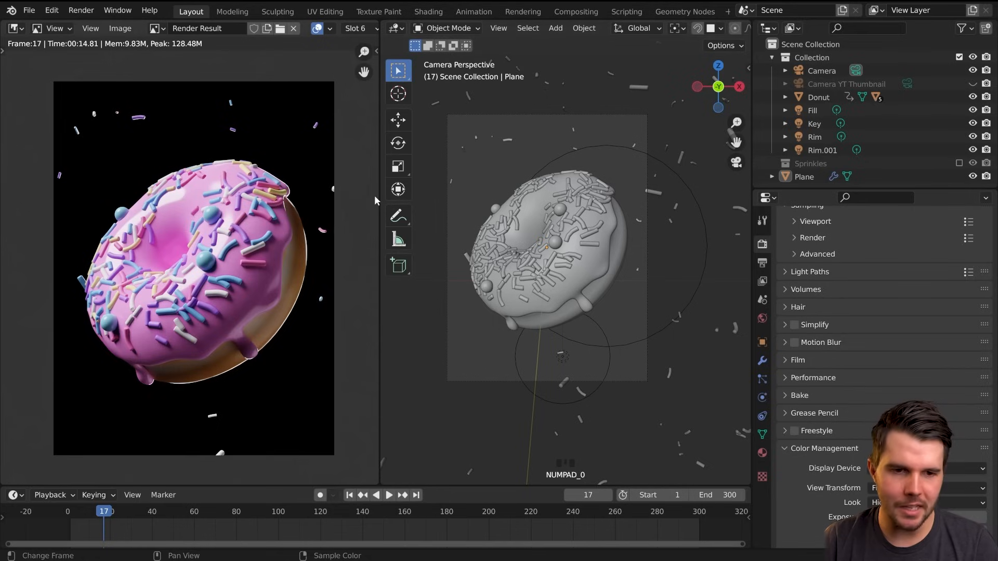